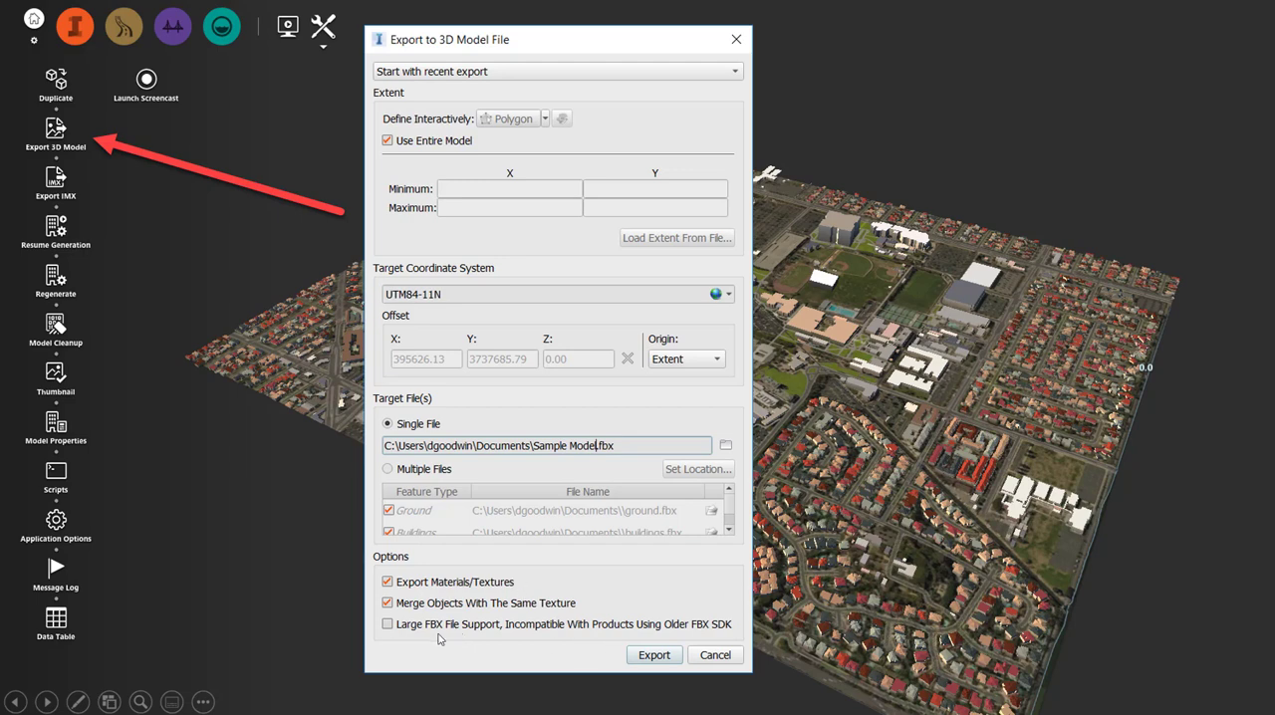
left_click(657, 655)
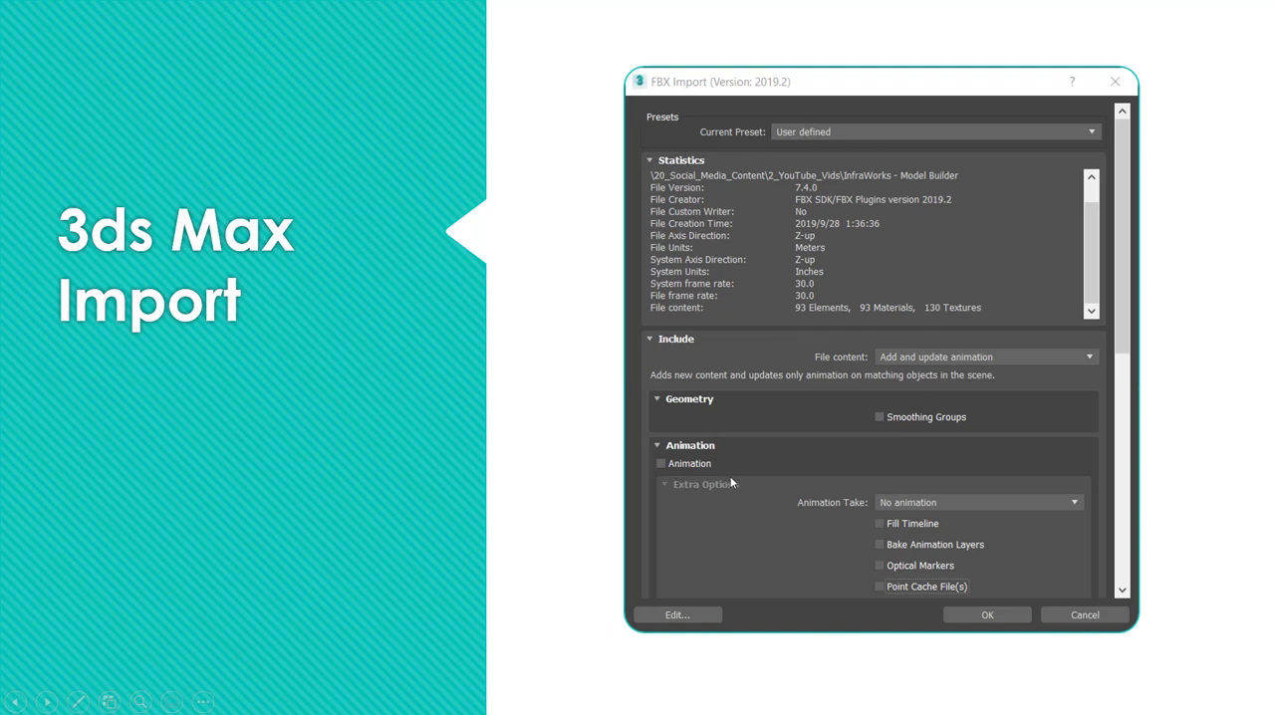
left_click(762, 409)
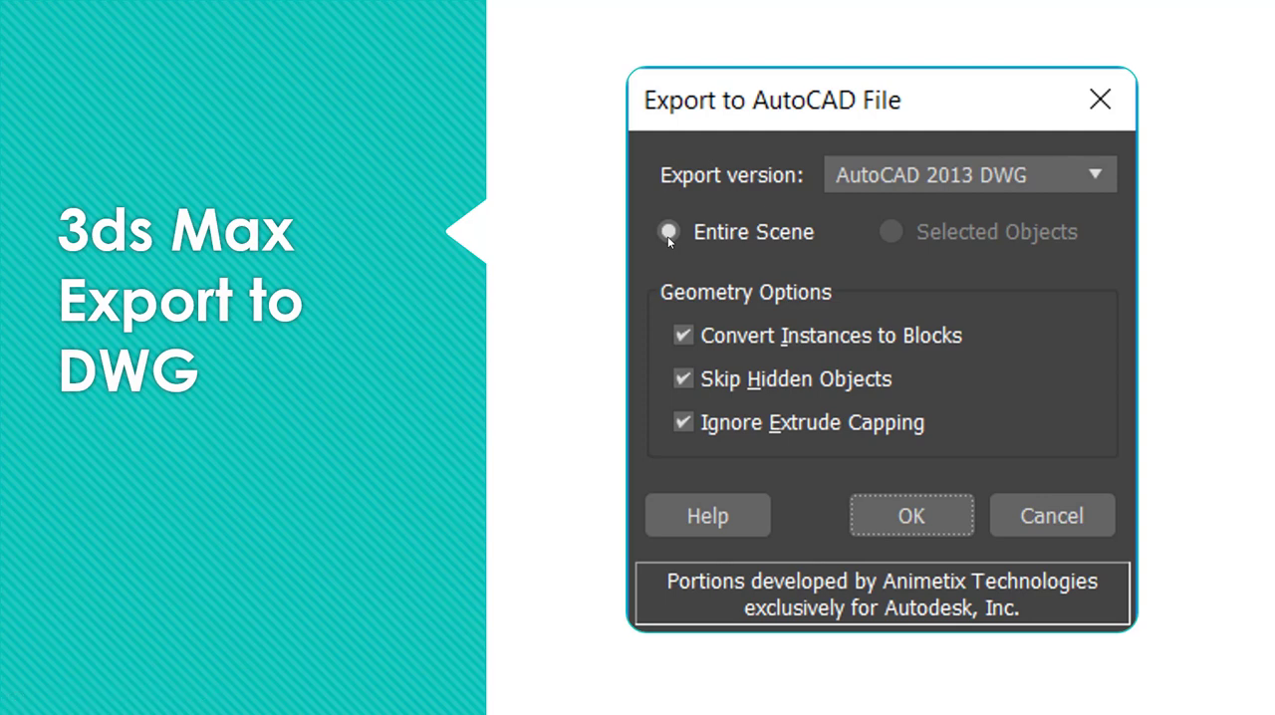
left_click(612, 238)
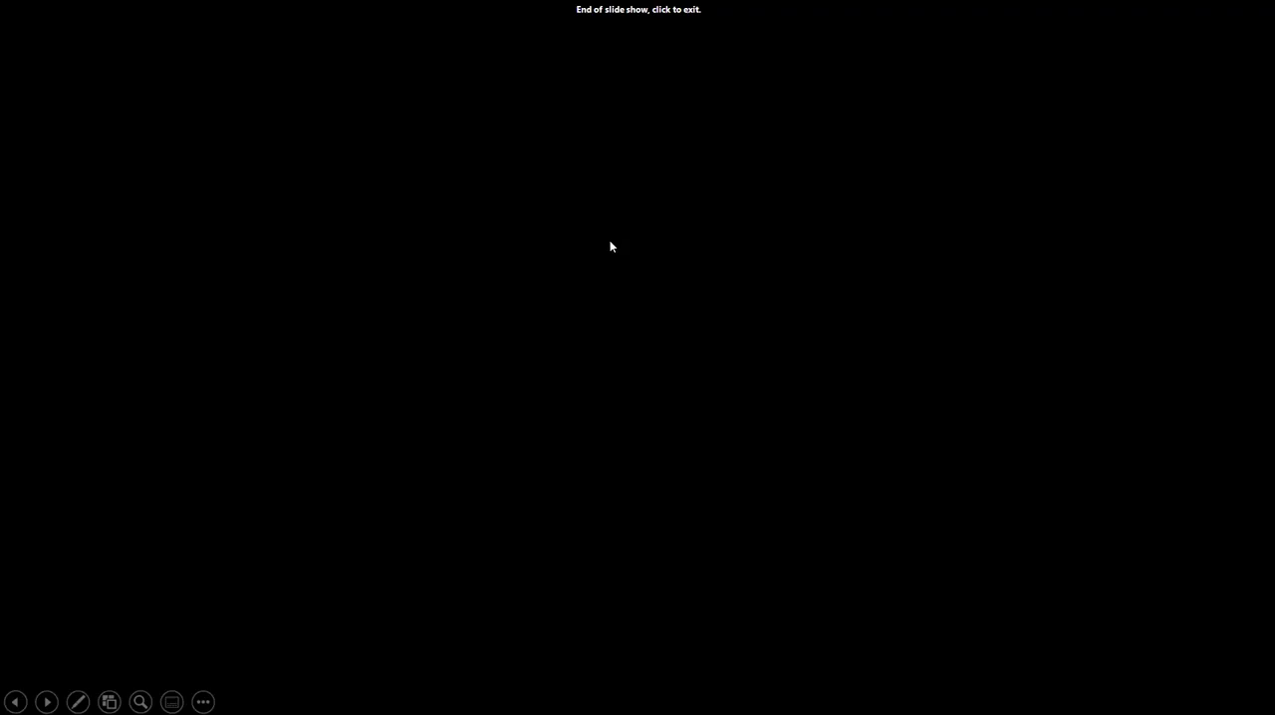
left_click(610, 245)
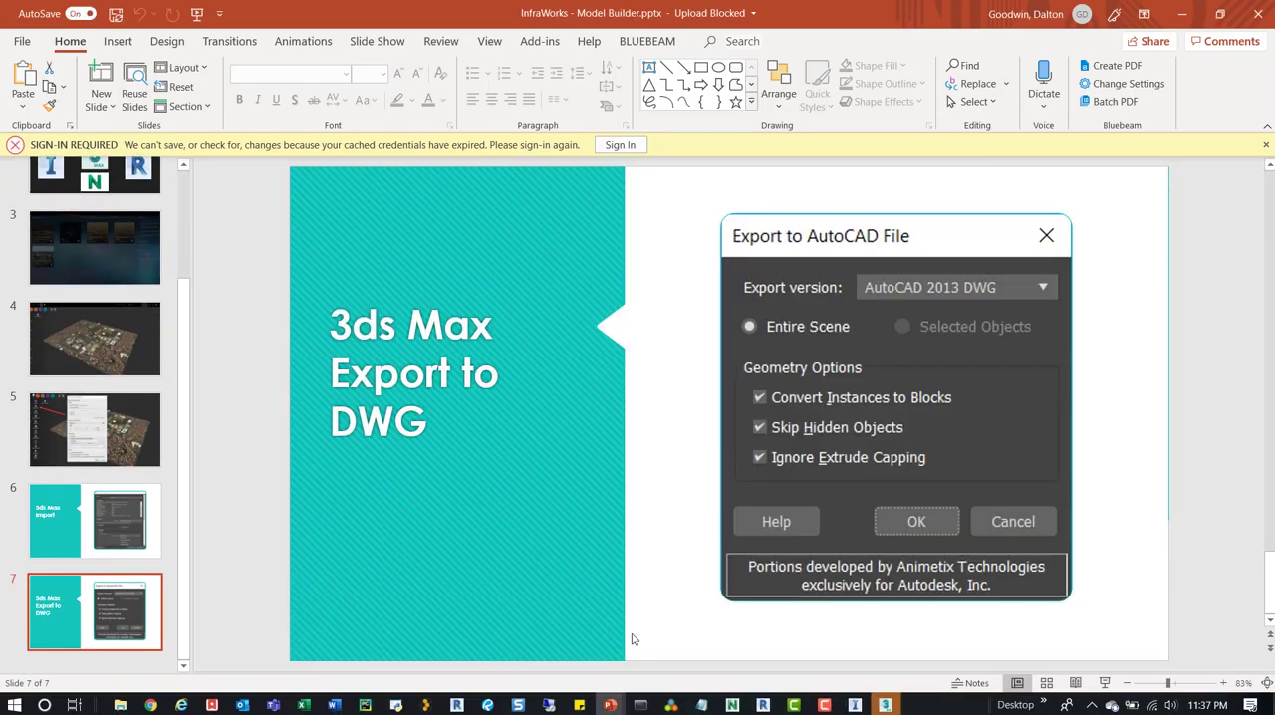
Switch to InfraWorks, open Model Builder and locate downtown St. Louis around Gateway Arch National Park on the map.
left_click(855, 705)
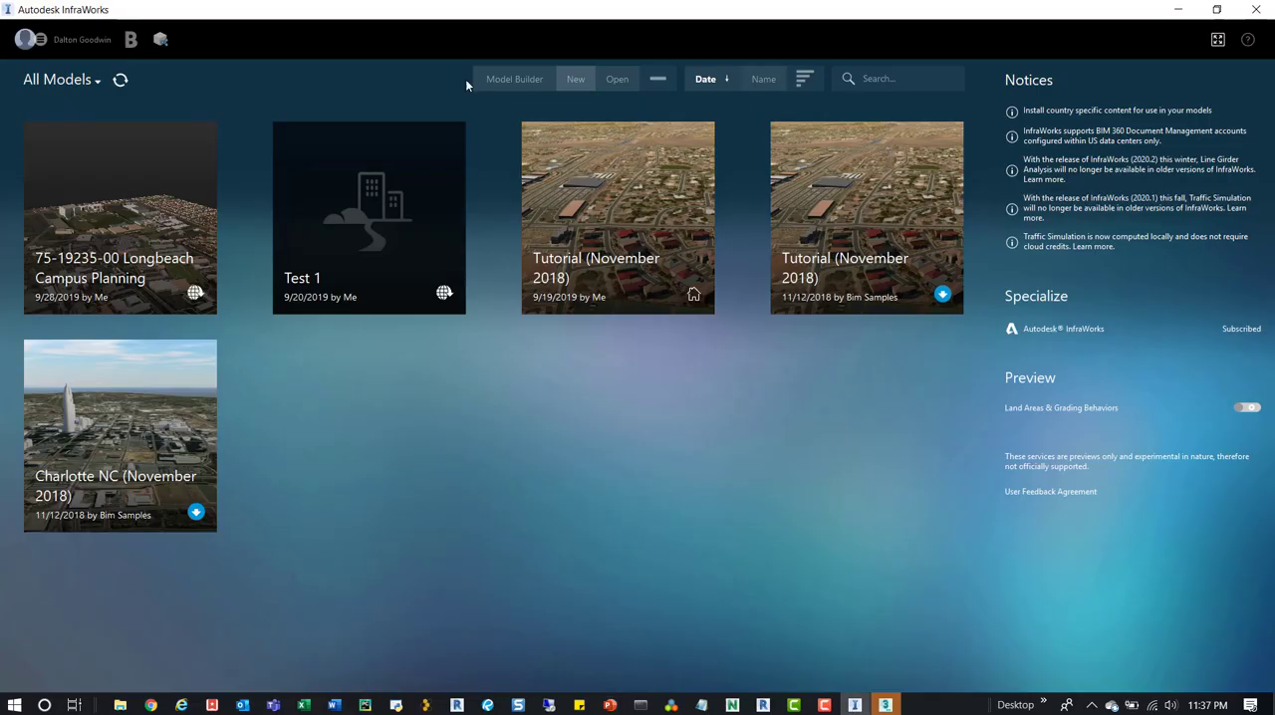
left_click(494, 82)
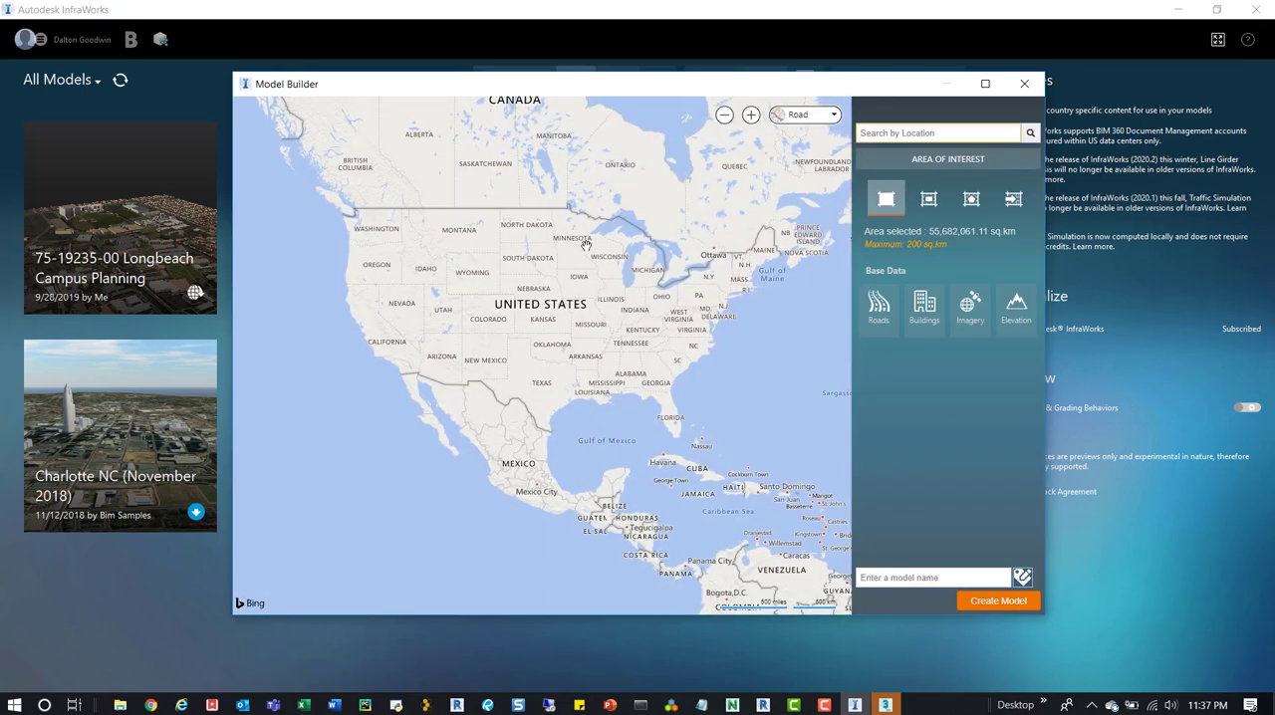
scroll(604, 318, "up", 3)
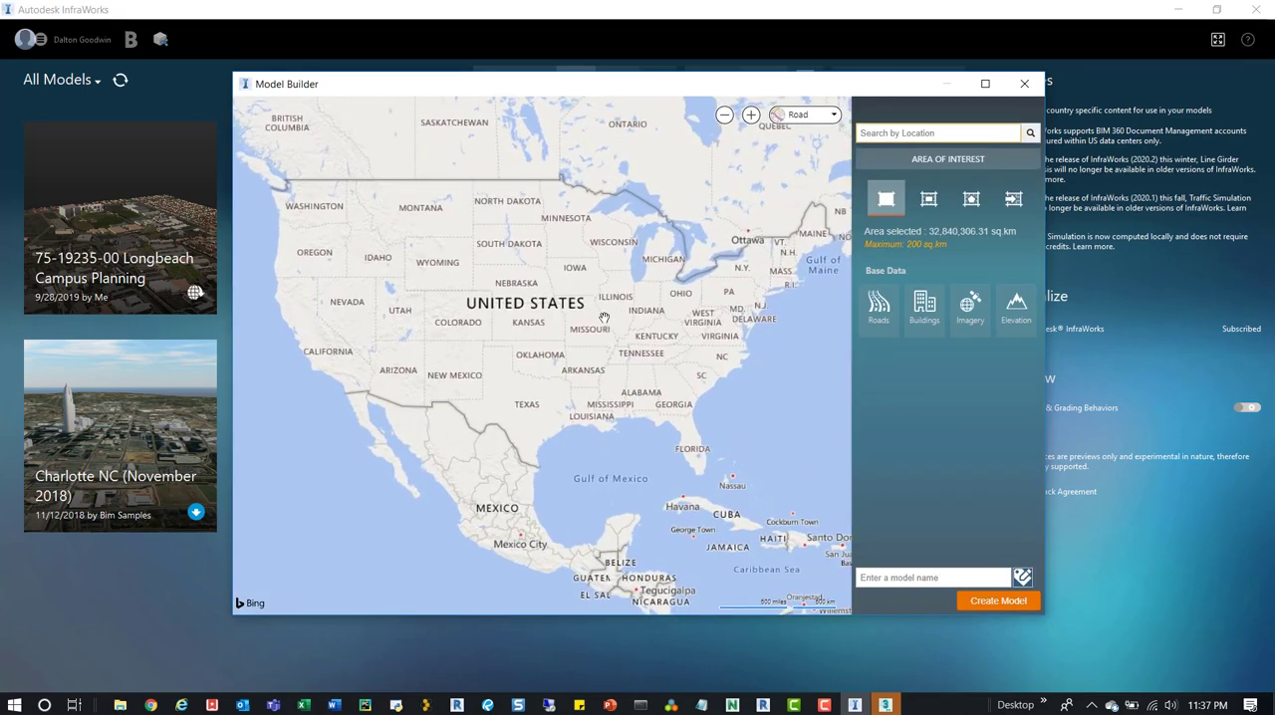
scroll(639, 351, "up", 4)
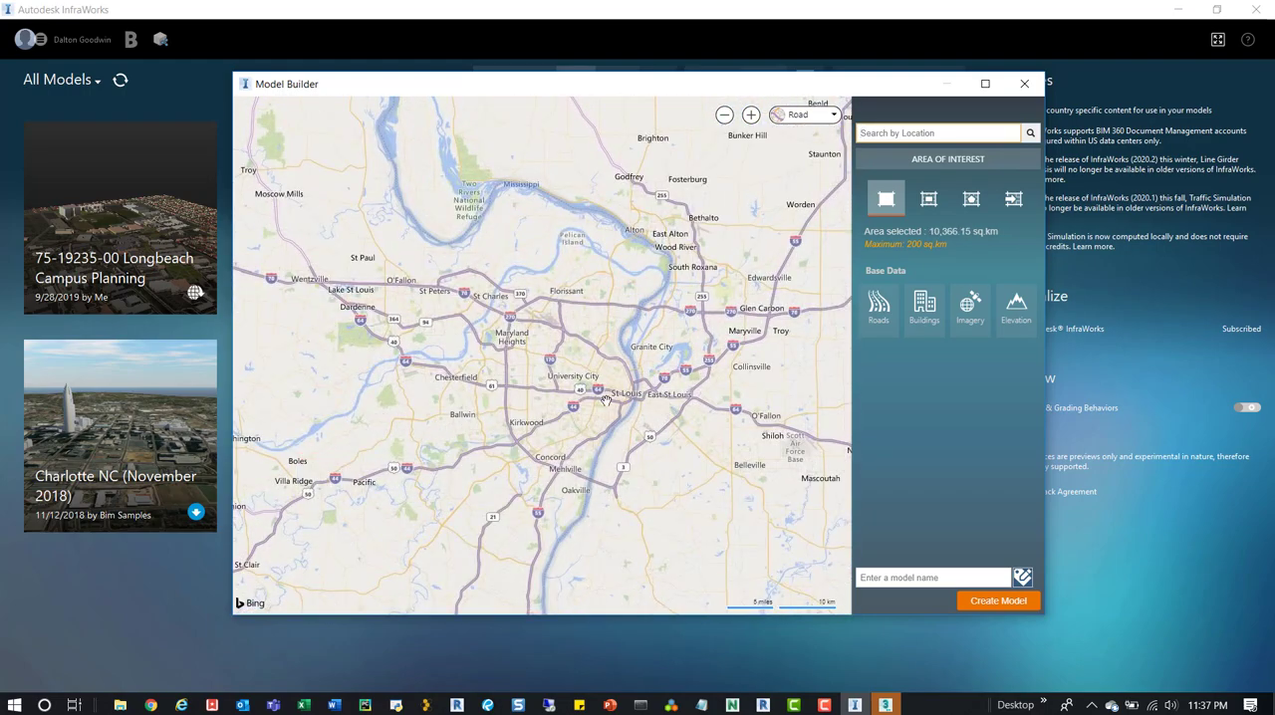
scroll(597, 382, "up", 4)
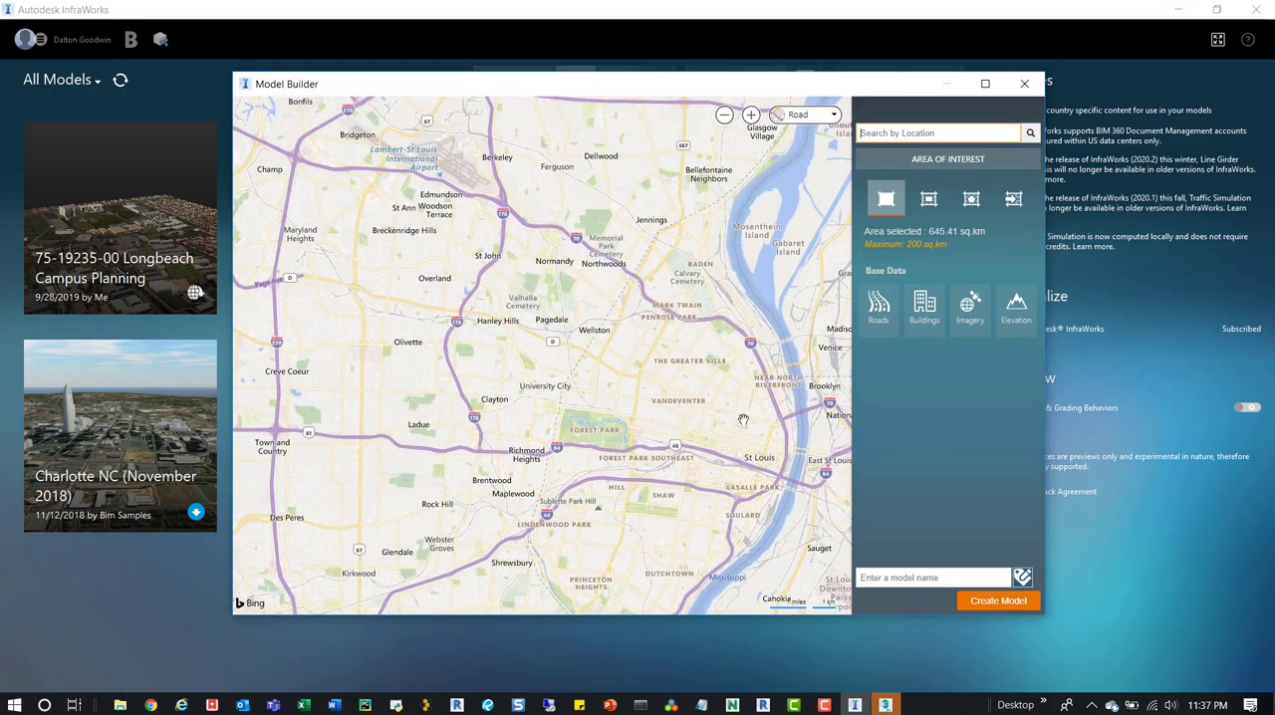
left_click_drag(755, 430, 677, 406)
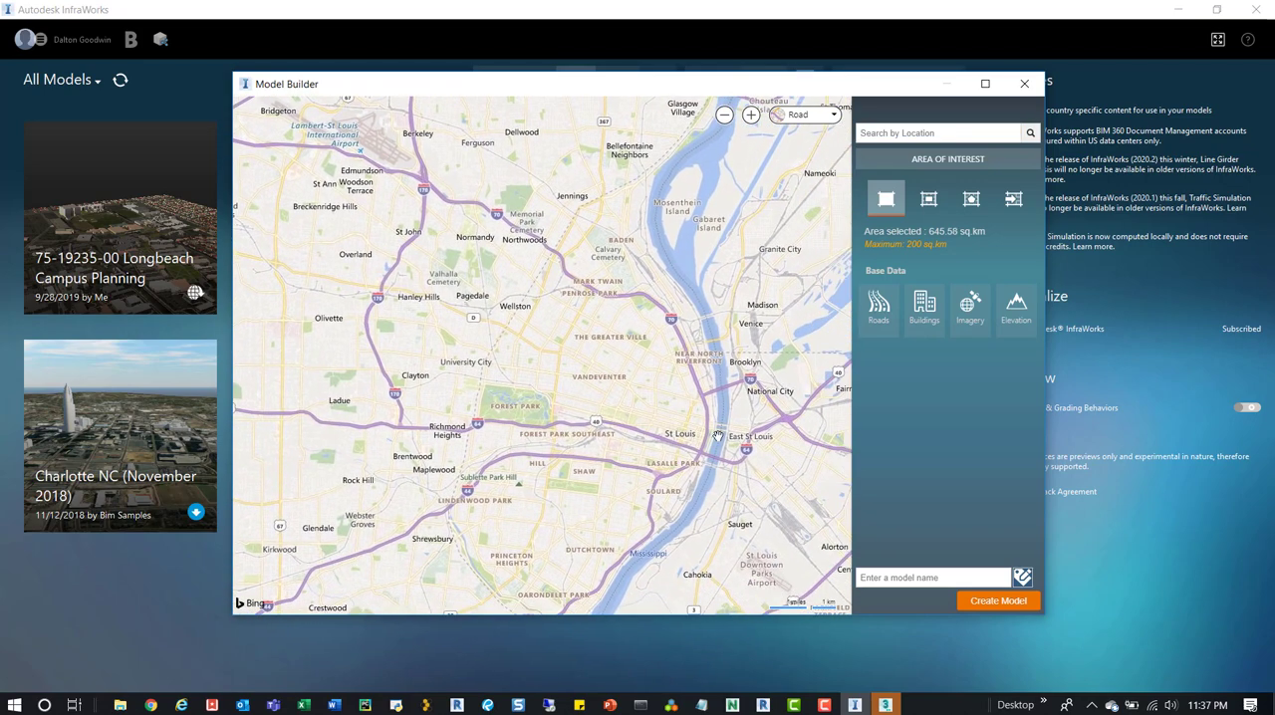
scroll(678, 408, "up", 2)
scroll(679, 418, "up", 2)
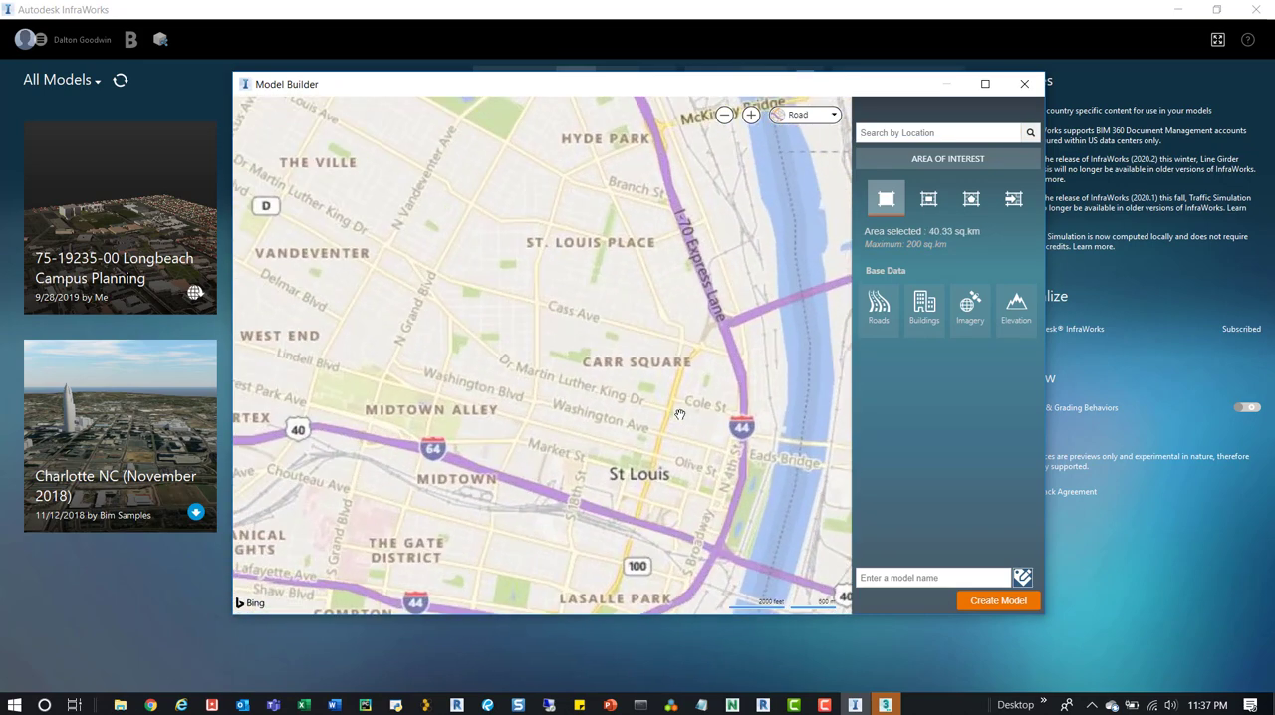
scroll(698, 501, "up", 4)
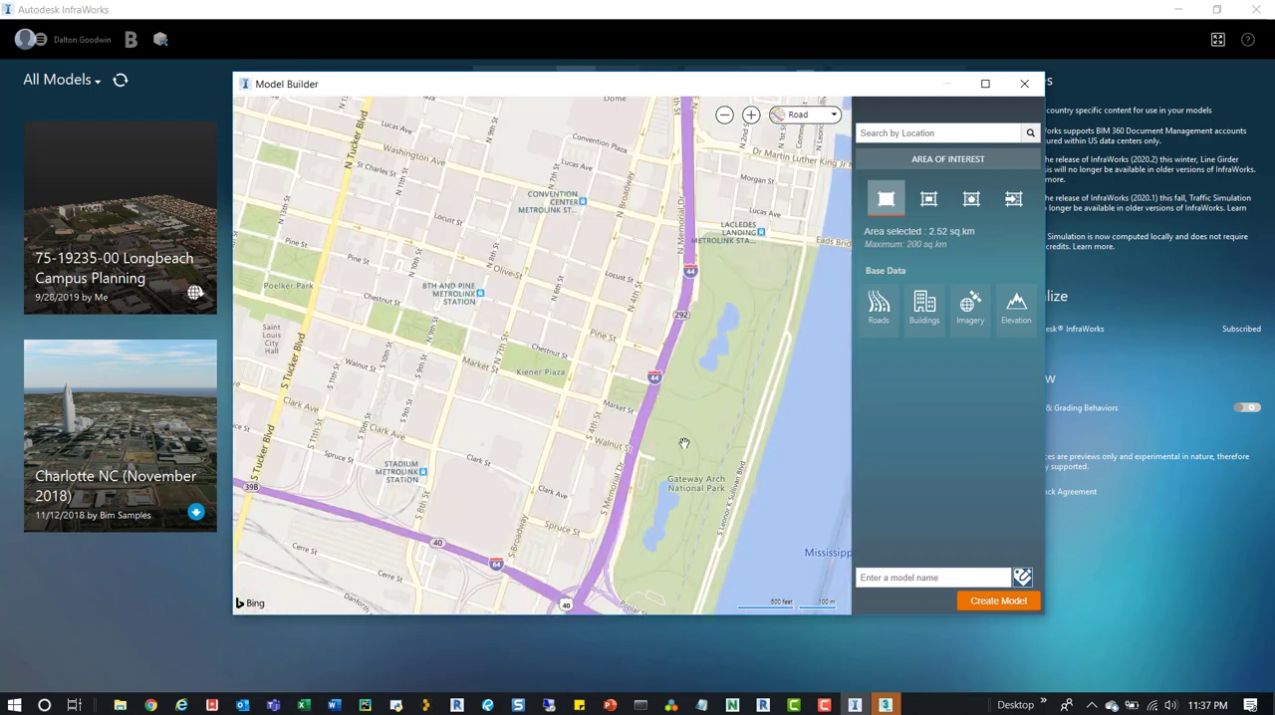
left_click_drag(697, 443, 642, 412)
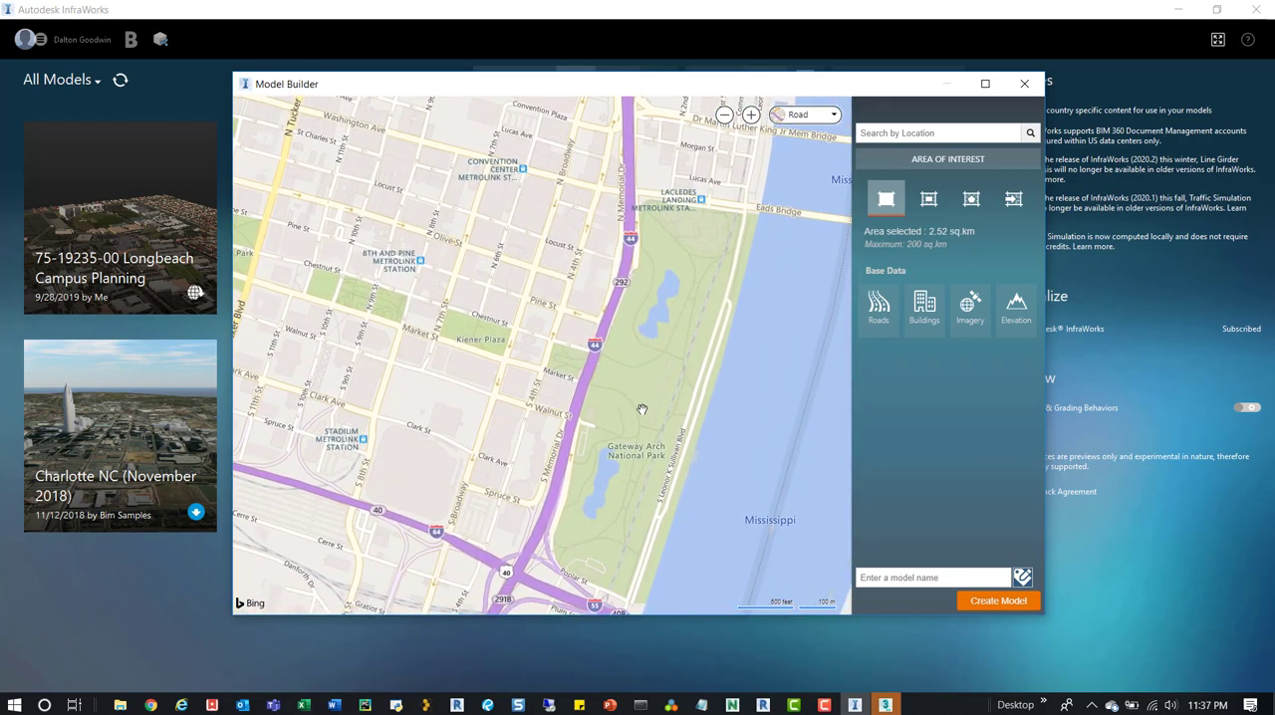
scroll(642, 397, "up", 2)
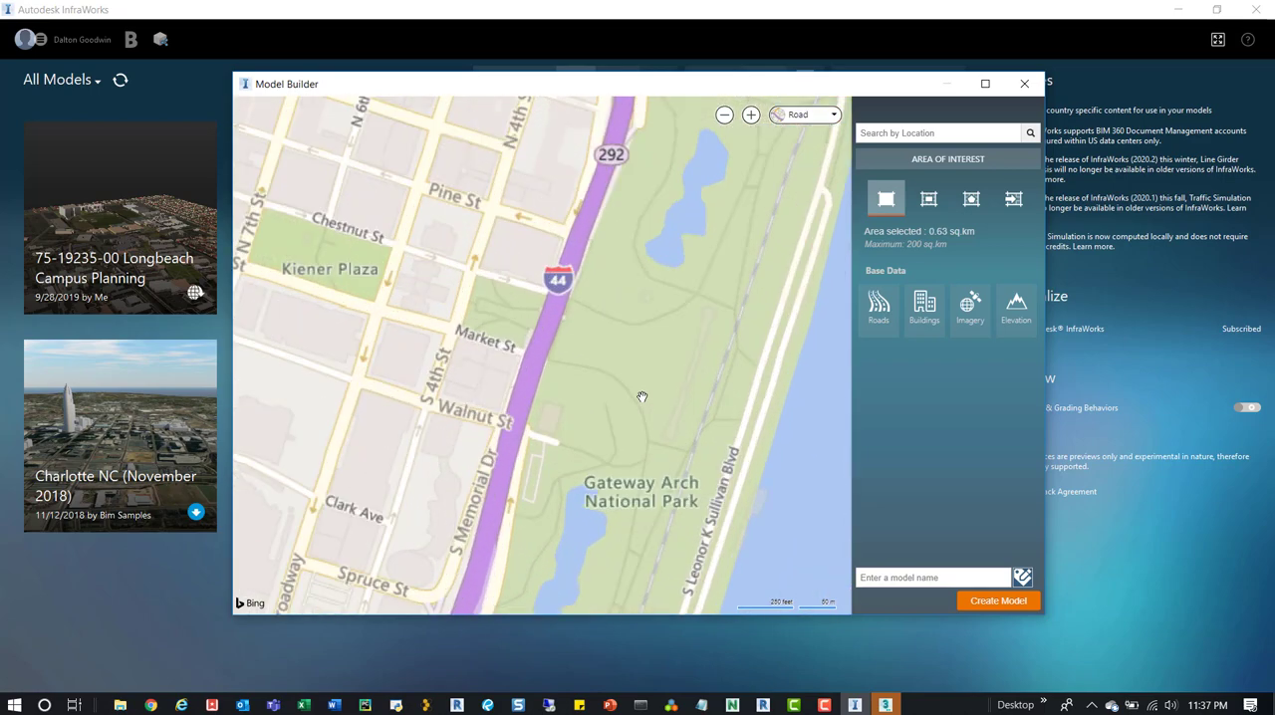
scroll(641, 396, "down", 2)
scroll(642, 397, "down", 2)
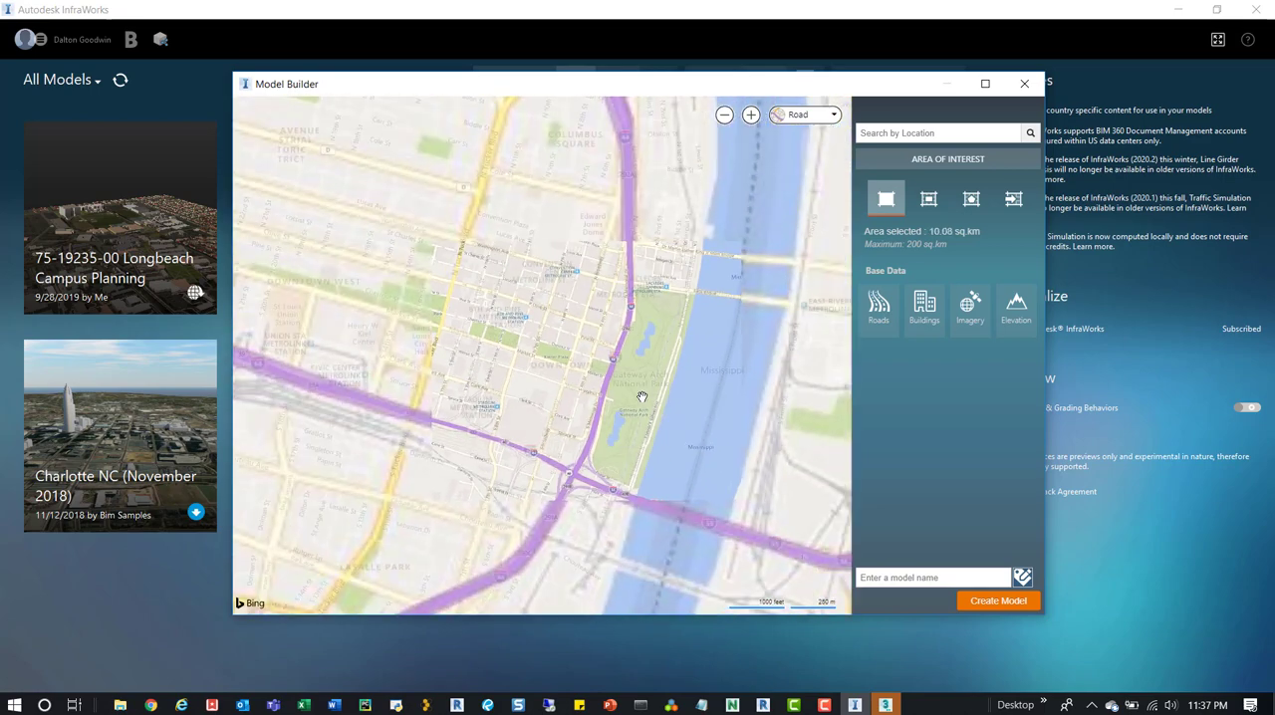
left_click_drag(641, 321, 654, 377)
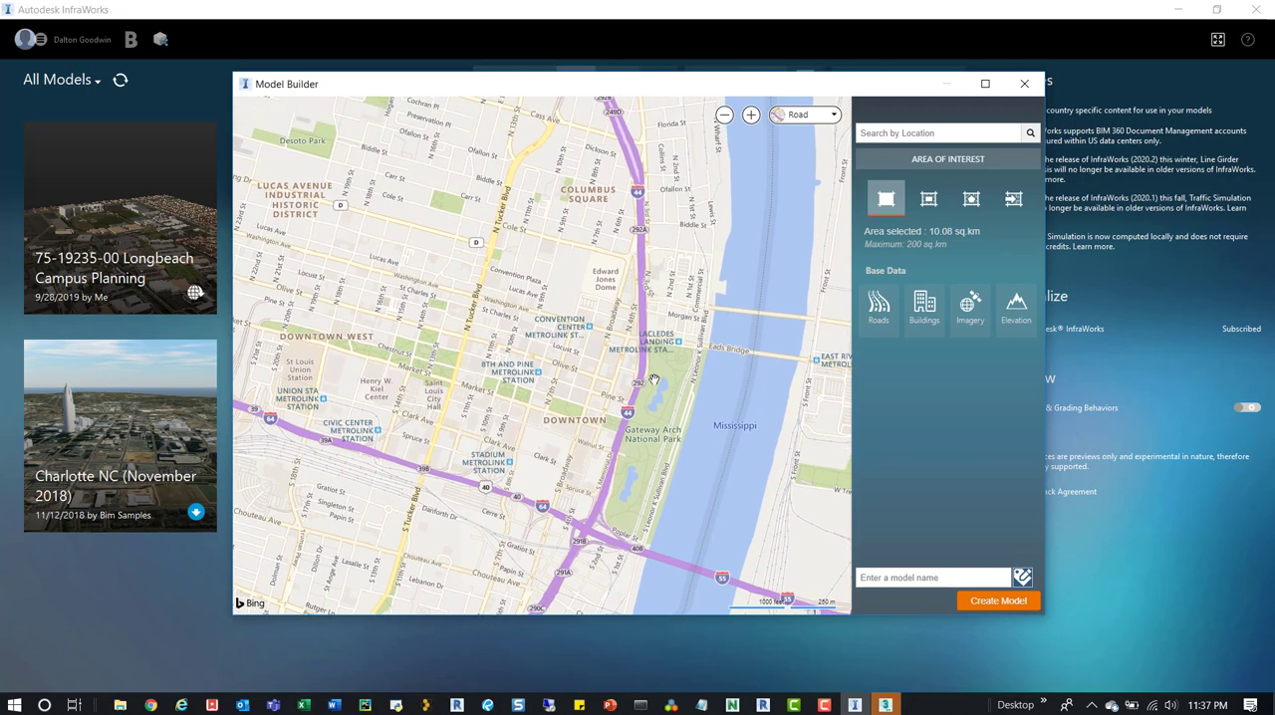
left_click(886, 199)
mouse_move(495, 322)
left_mouse_down()
mouse_move(511, 342)
mouse_move(502, 327)
left_mouse_up()
left_click(928, 203)
left_click(898, 204)
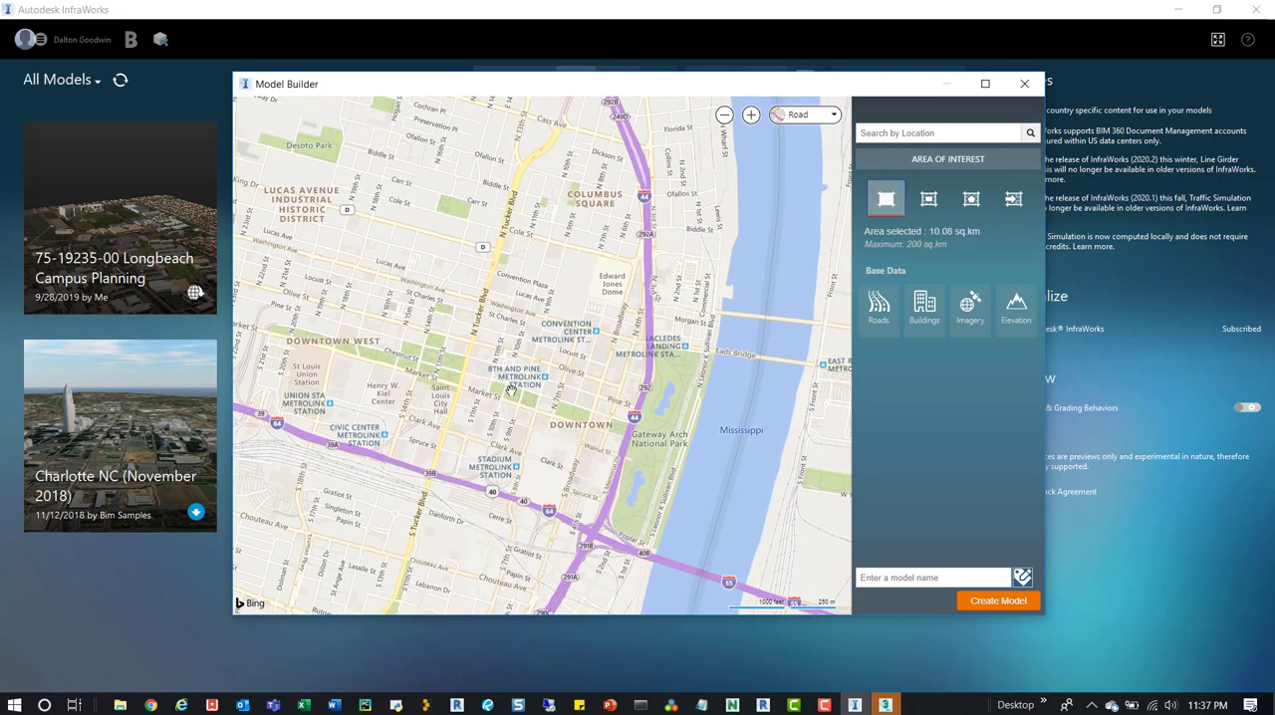
scroll(518, 377, "up", 5)
scroll(583, 408, "down", 5)
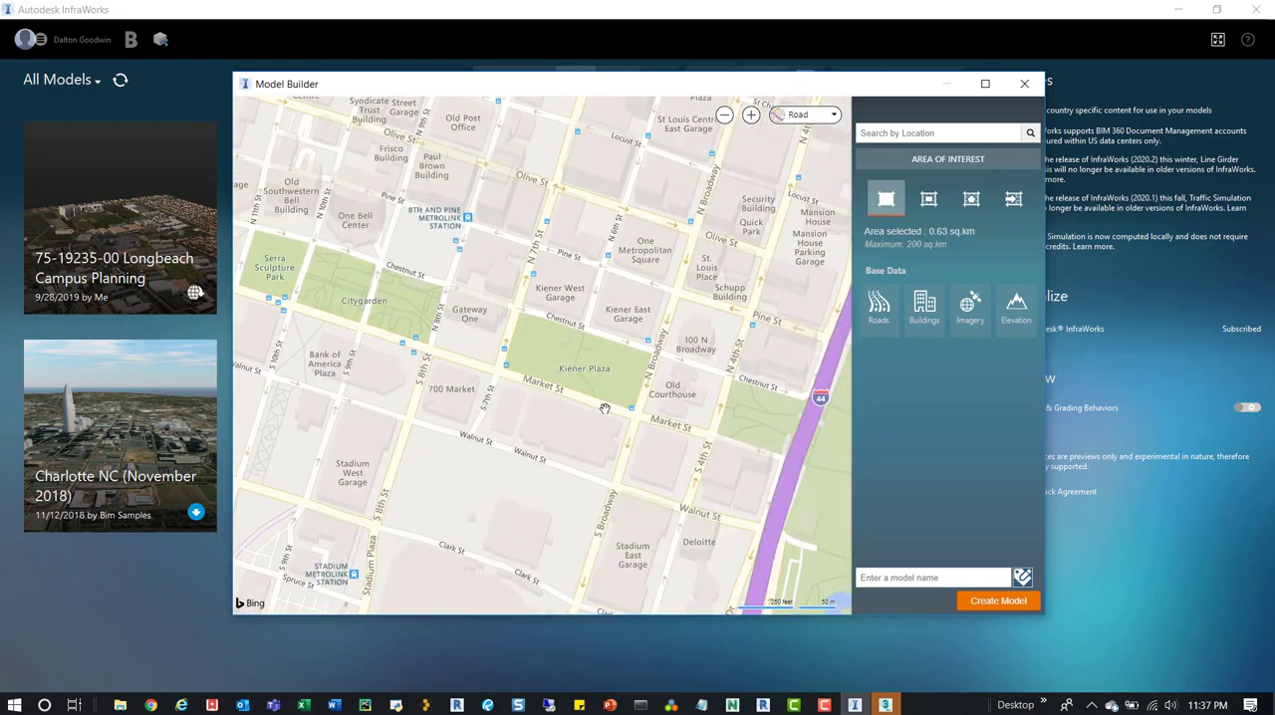
left_click(928, 199)
scroll(538, 338, "down", 2)
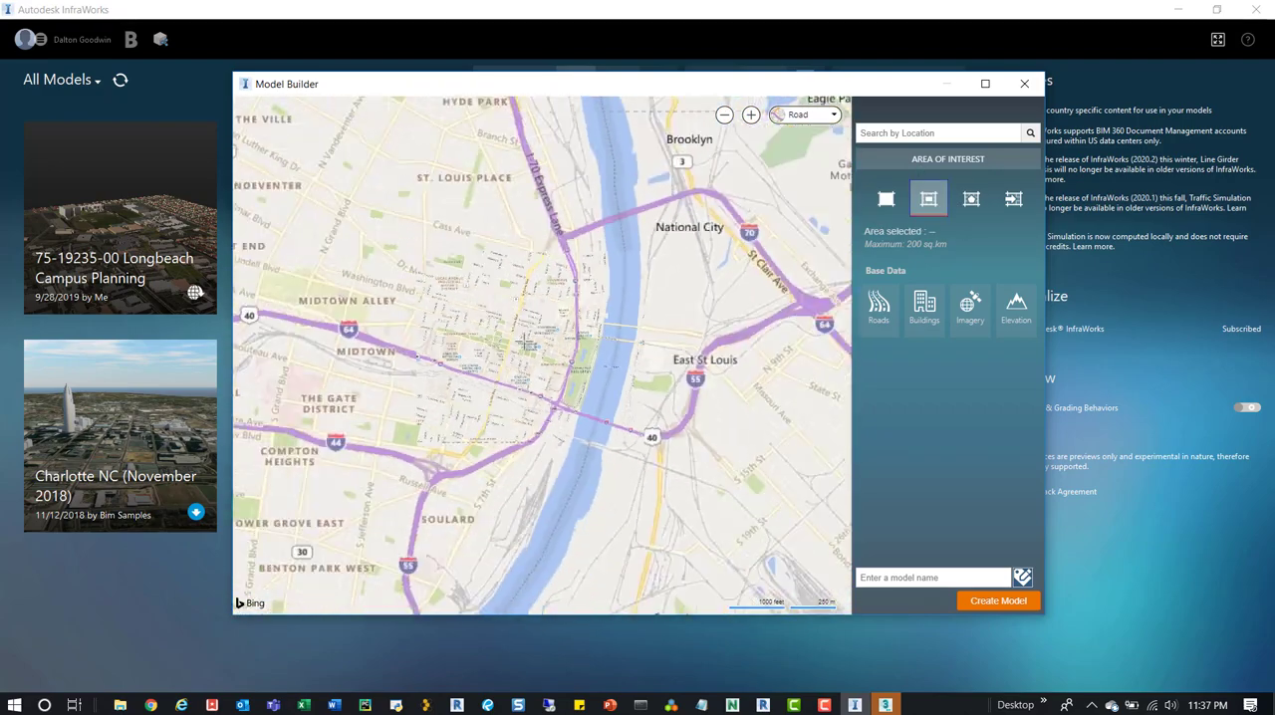
scroll(532, 338, "up", 2)
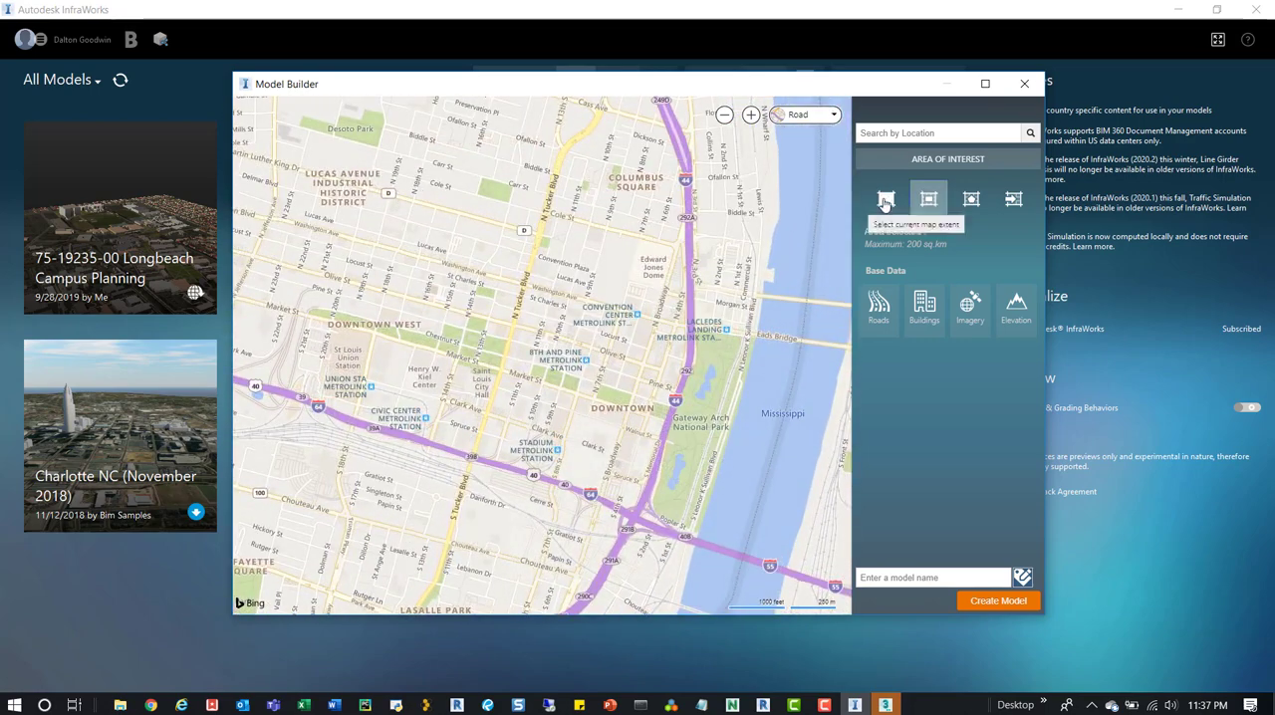
left_click(885, 199)
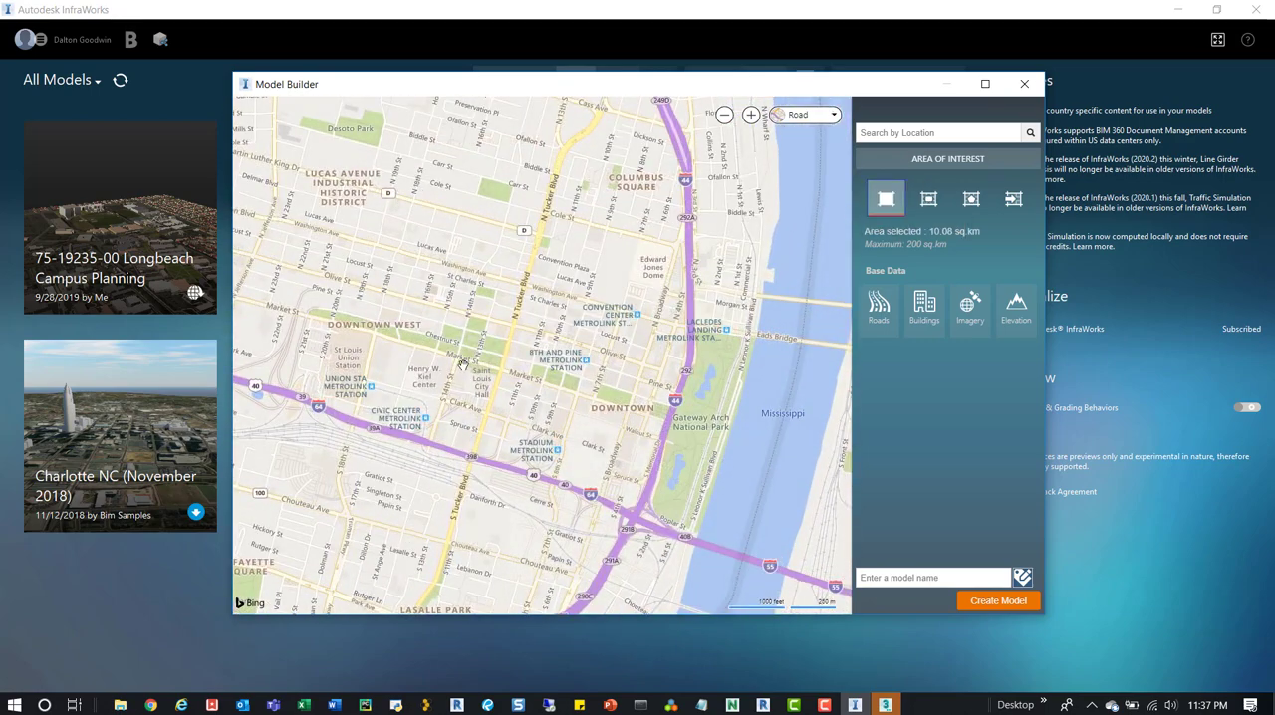
Define a rectangular area of interest of about 7.8 sq km over downtown St. Louis, Gateway Arch National Park and the Mississippi.
left_click(928, 200)
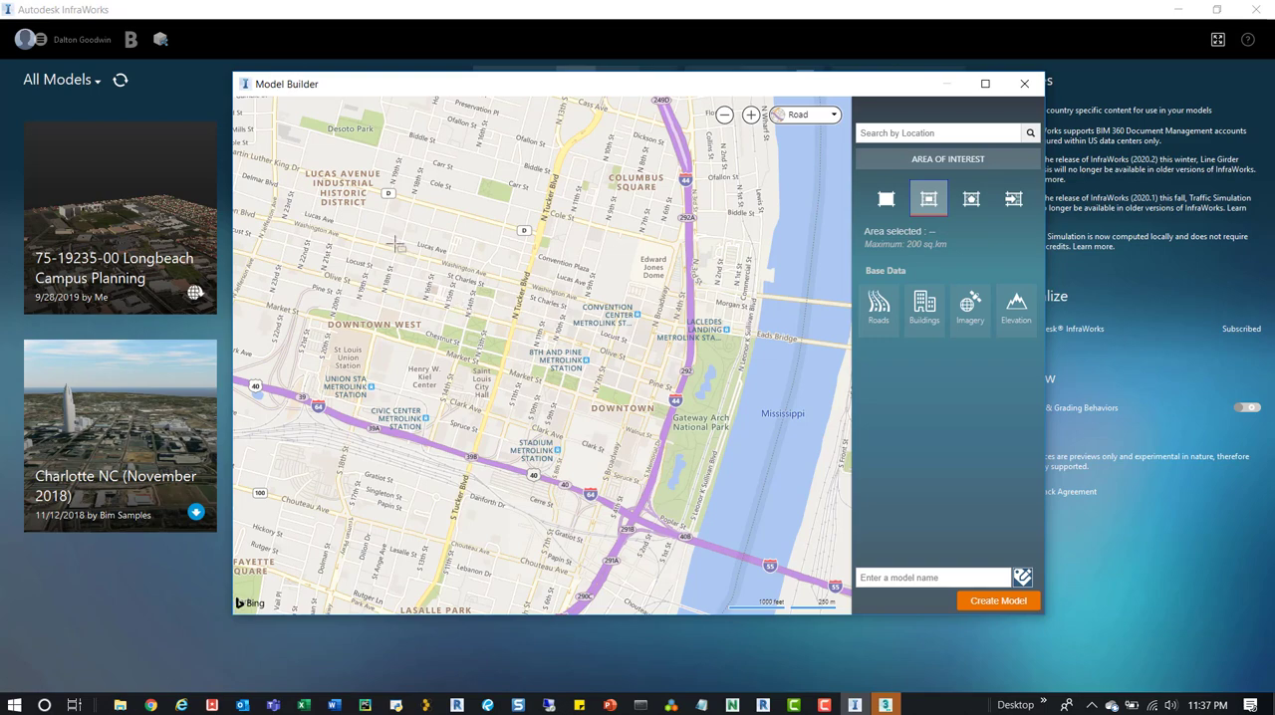
scroll(394, 242, "down", 2)
left_click_drag(373, 241, 677, 440)
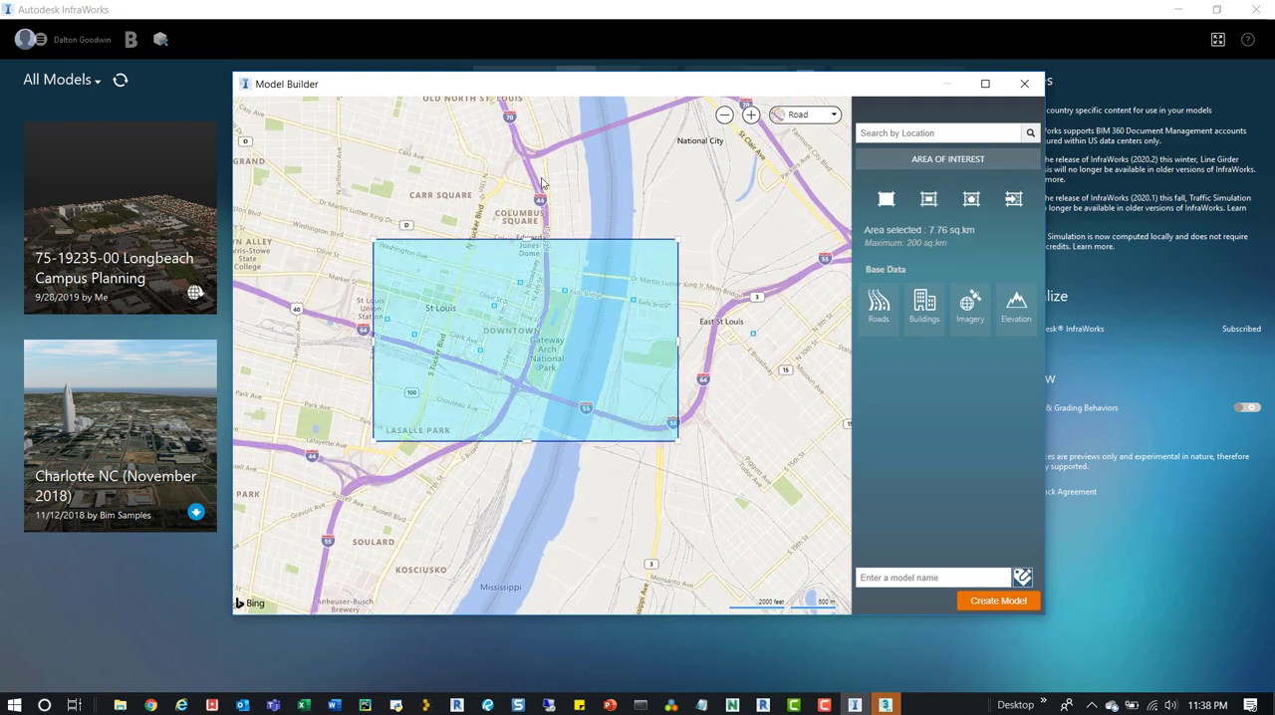
scroll(458, 294, "up", 1)
scroll(458, 296, "down", 1)
Name the model Test Model, submit it for creation and close Model Builder.
left_click(934, 577)
type("T")
type("est MOd")
type("odel")
left_click(1006, 601)
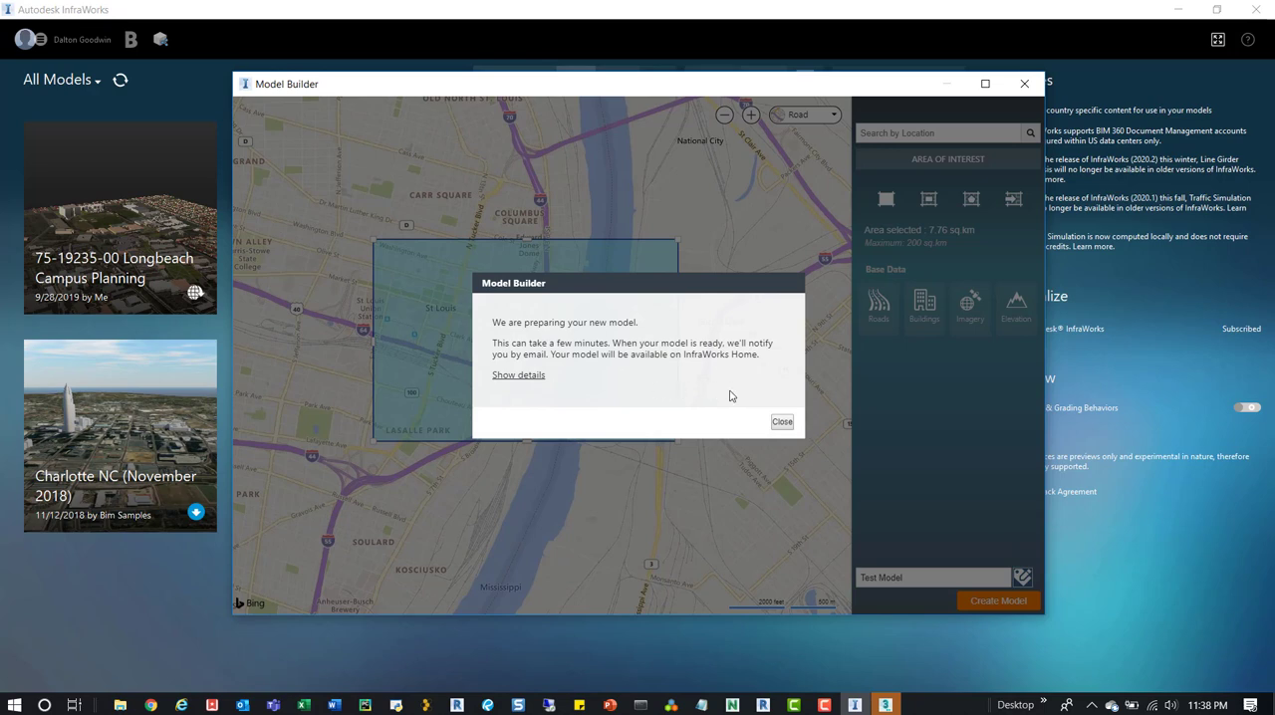
left_click(782, 422)
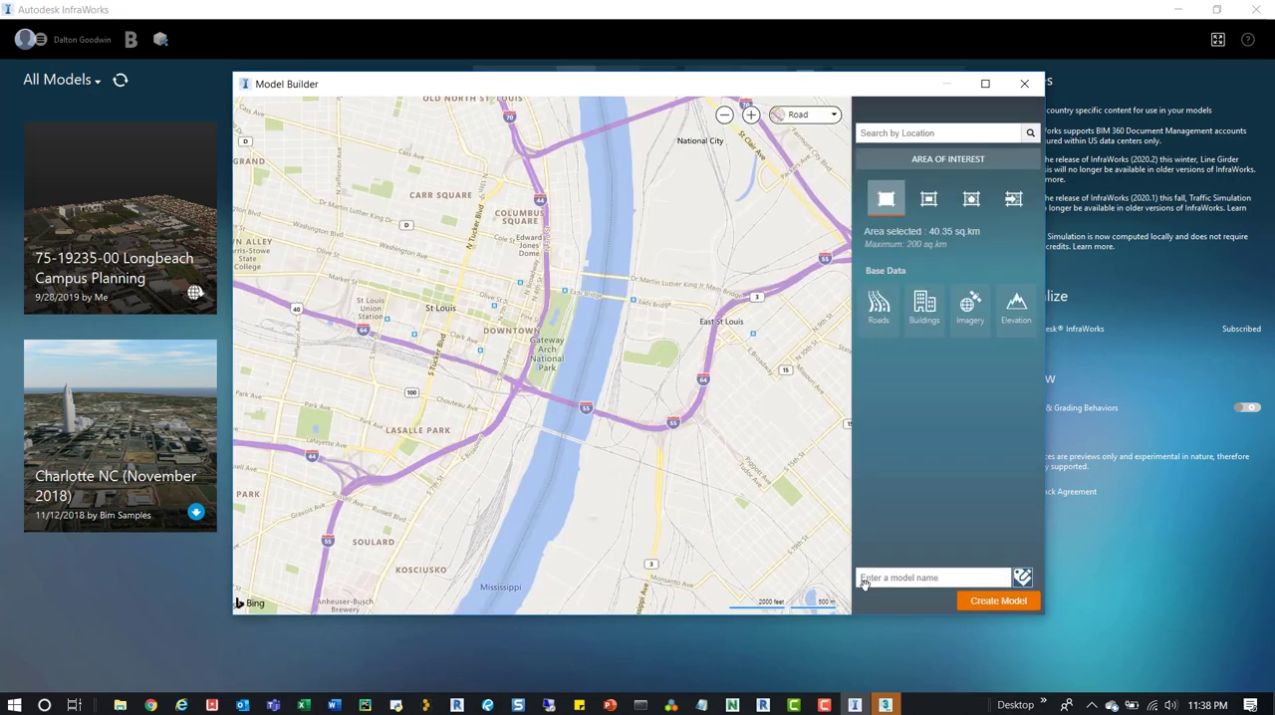
left_click(1024, 84)
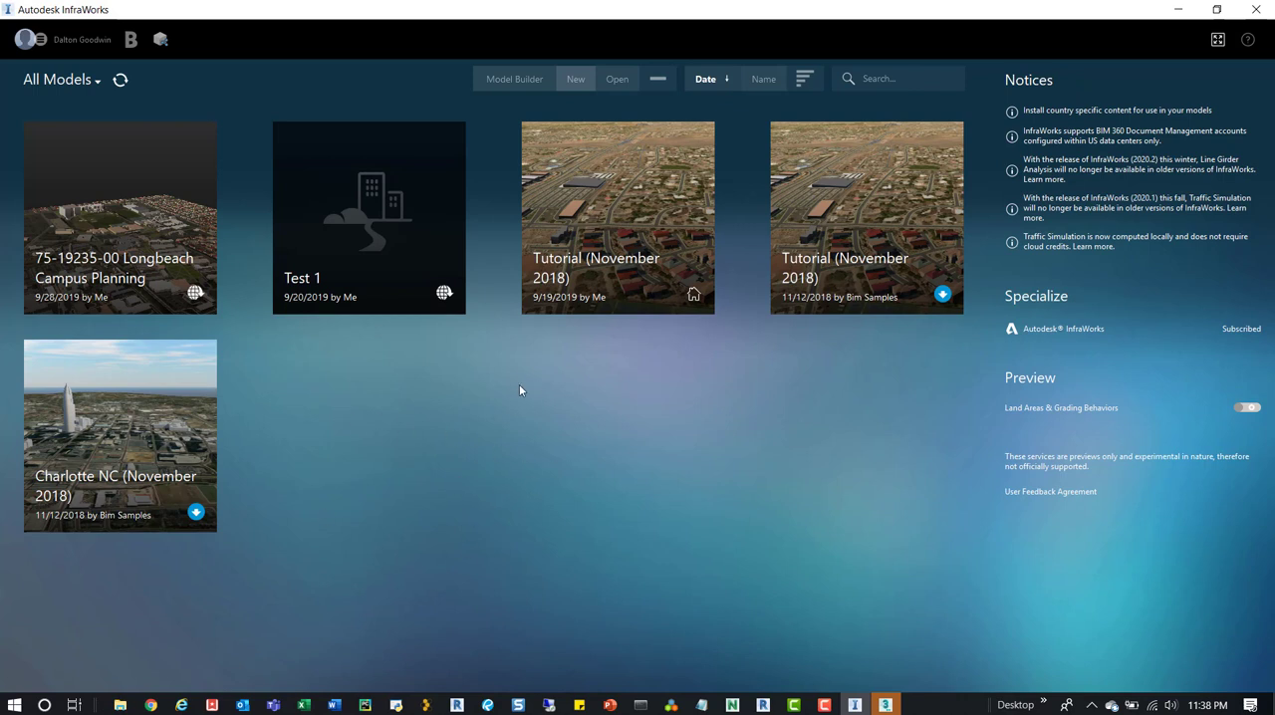
mouse_move(359, 276)
left_click(825, 705)
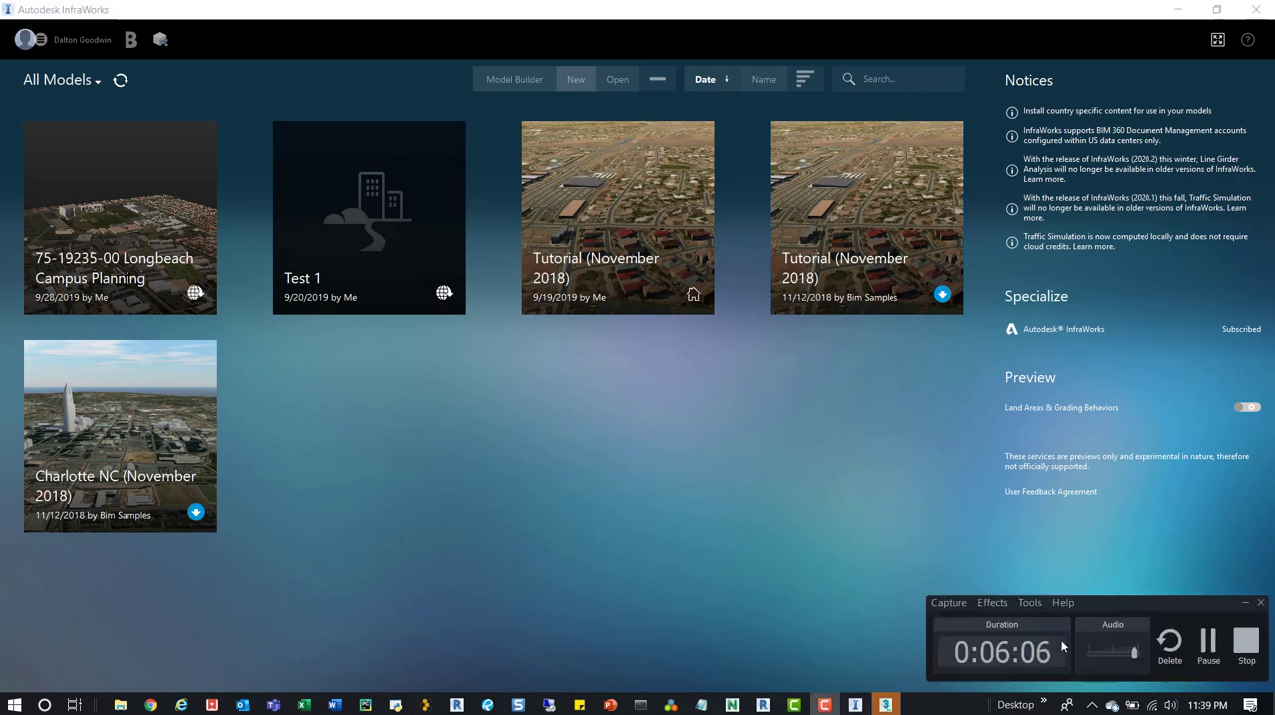
left_click(1210, 649)
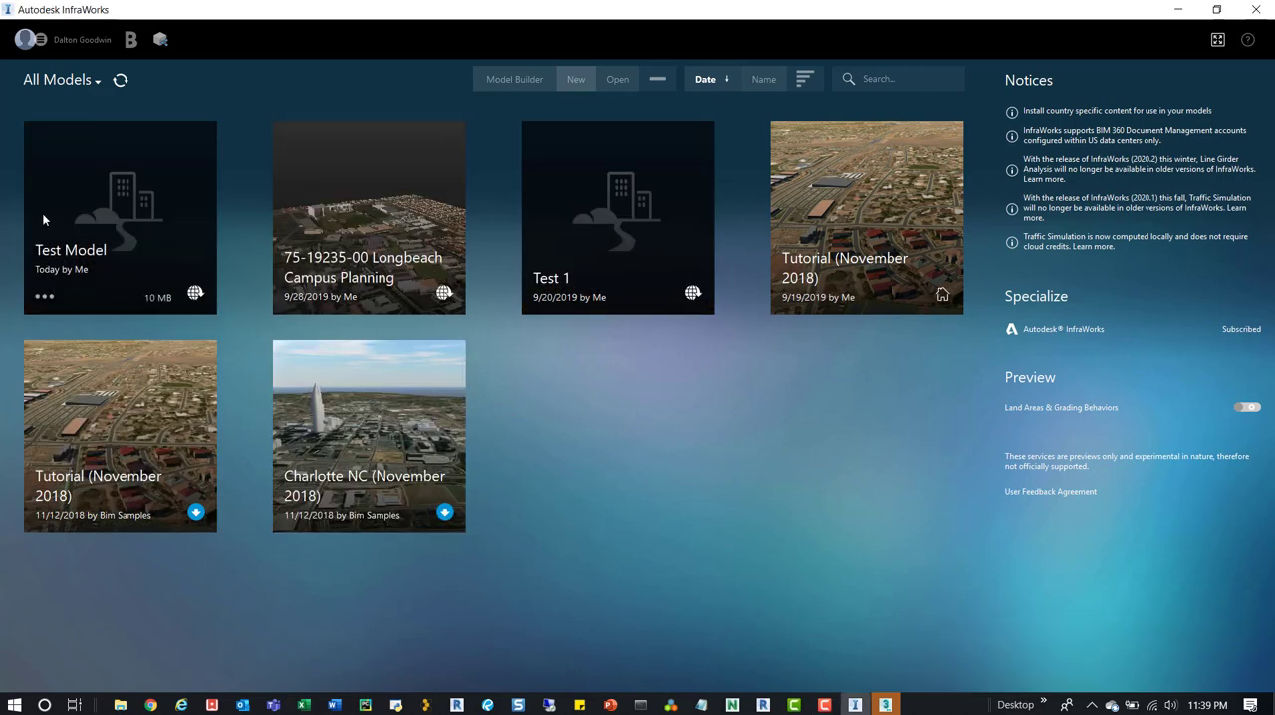
Open the Test Model from the list of models and store it locally.
left_click(105, 211)
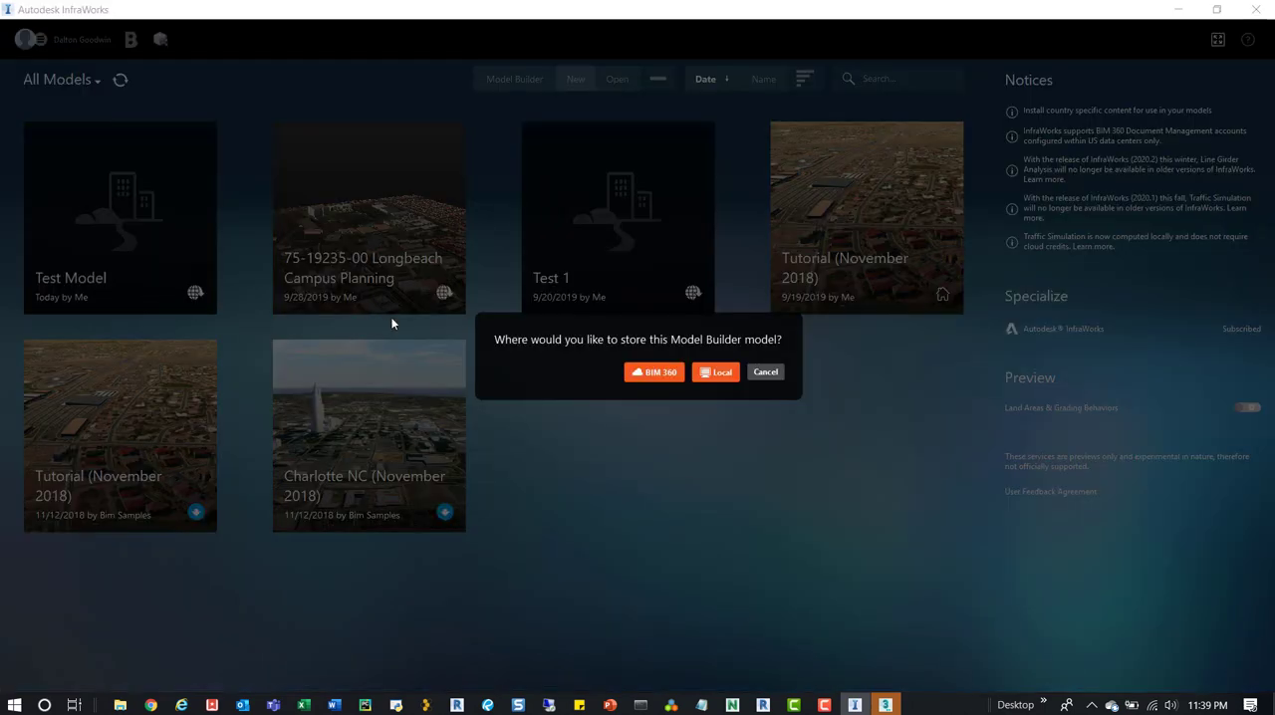
left_click(721, 375)
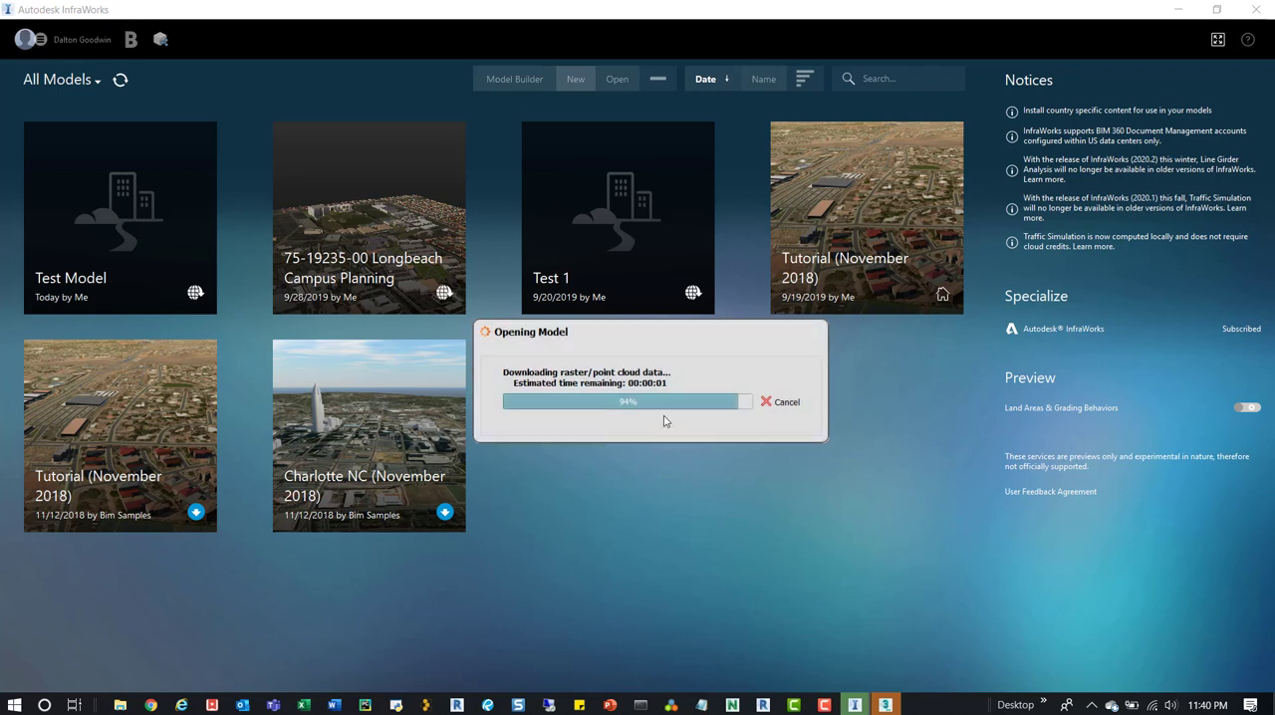
left_click(825, 706)
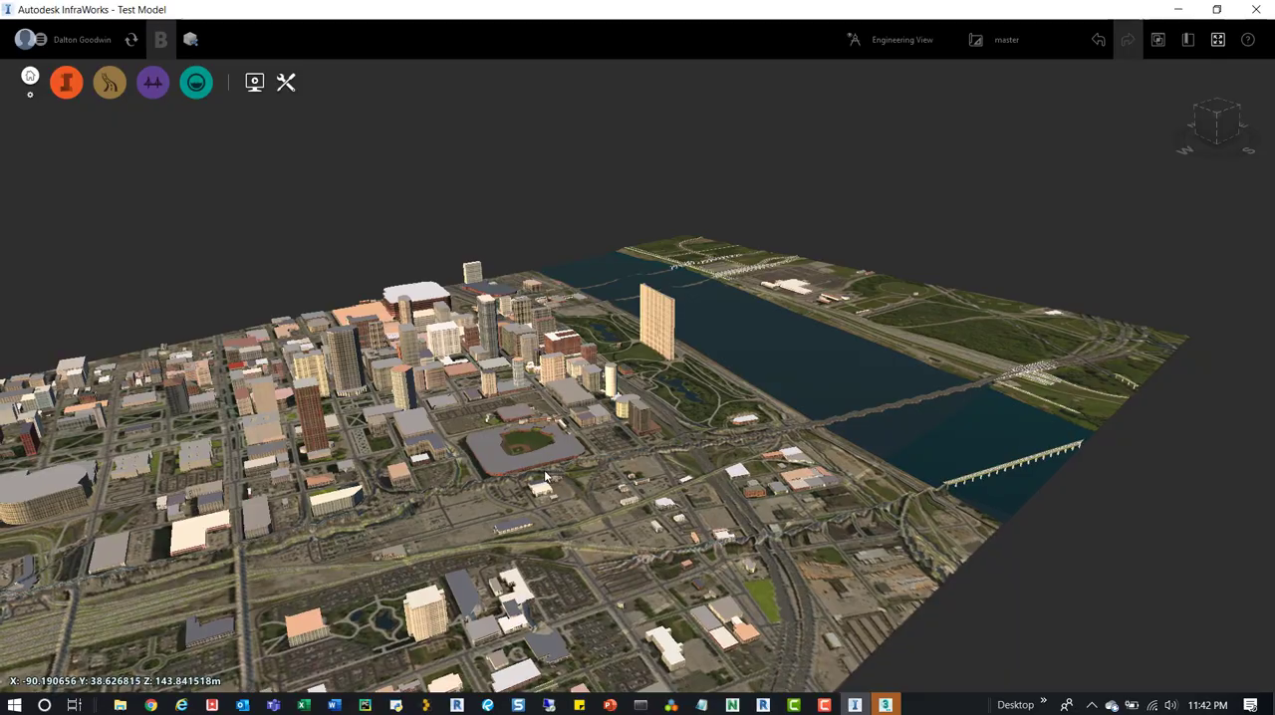
Examine the generated 3D model around the baseball stadium, the downtown buildings and the Gateway Arch park beside the river.
scroll(519, 447, "up", 3)
scroll(537, 446, "up", 3)
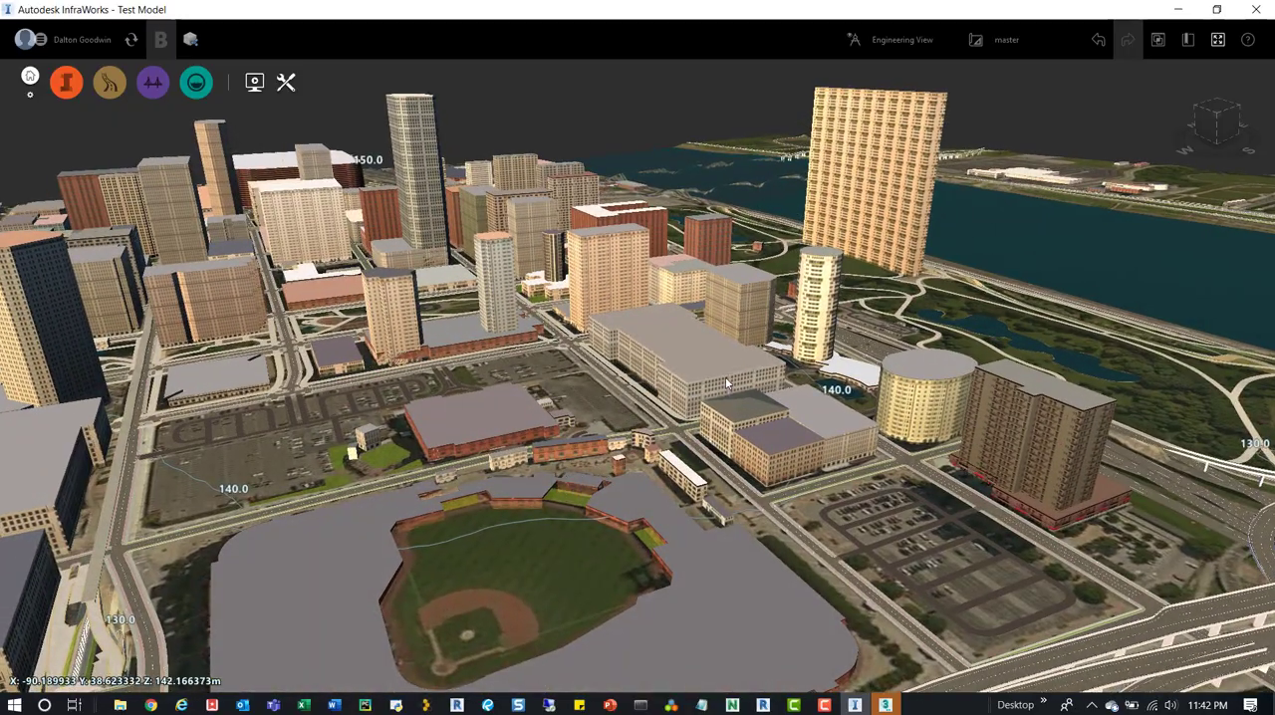
left_click_drag(595, 477, 551, 549)
middle_click_drag(553, 550, 500, 592)
middle_click_drag(742, 414, 593, 598)
scroll(599, 447, "up", 3)
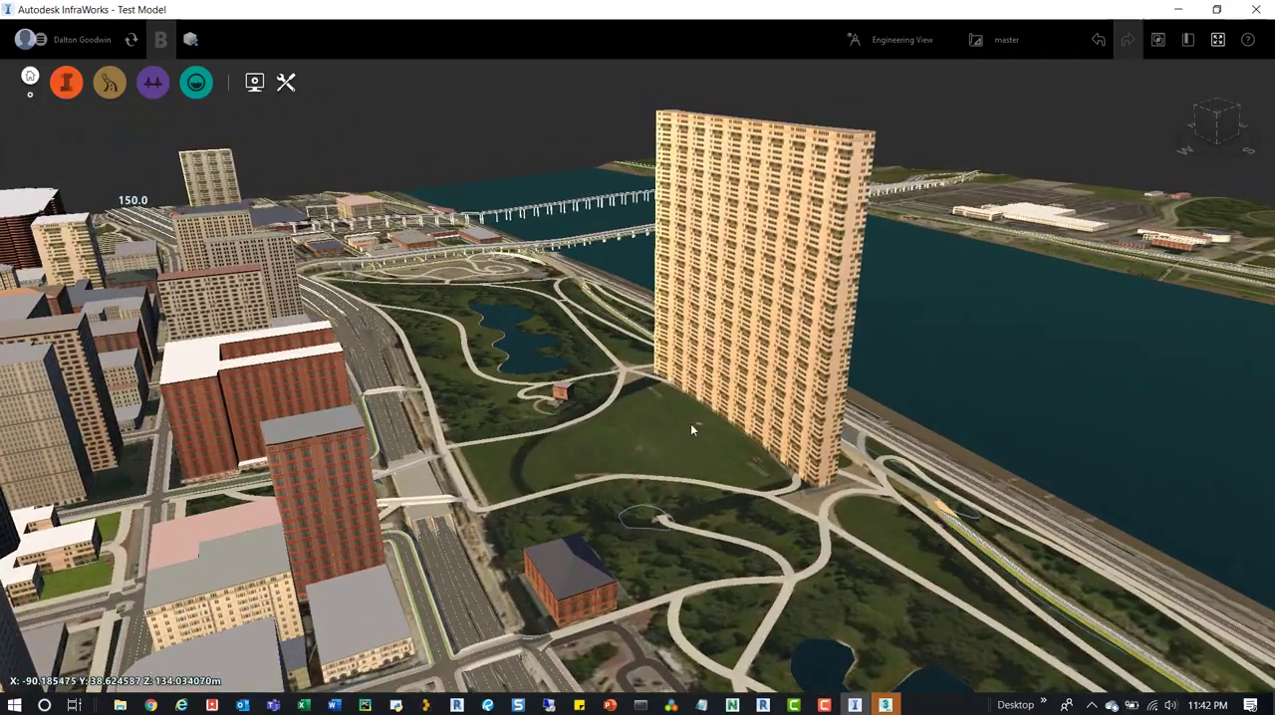
scroll(396, 326, "down", 5)
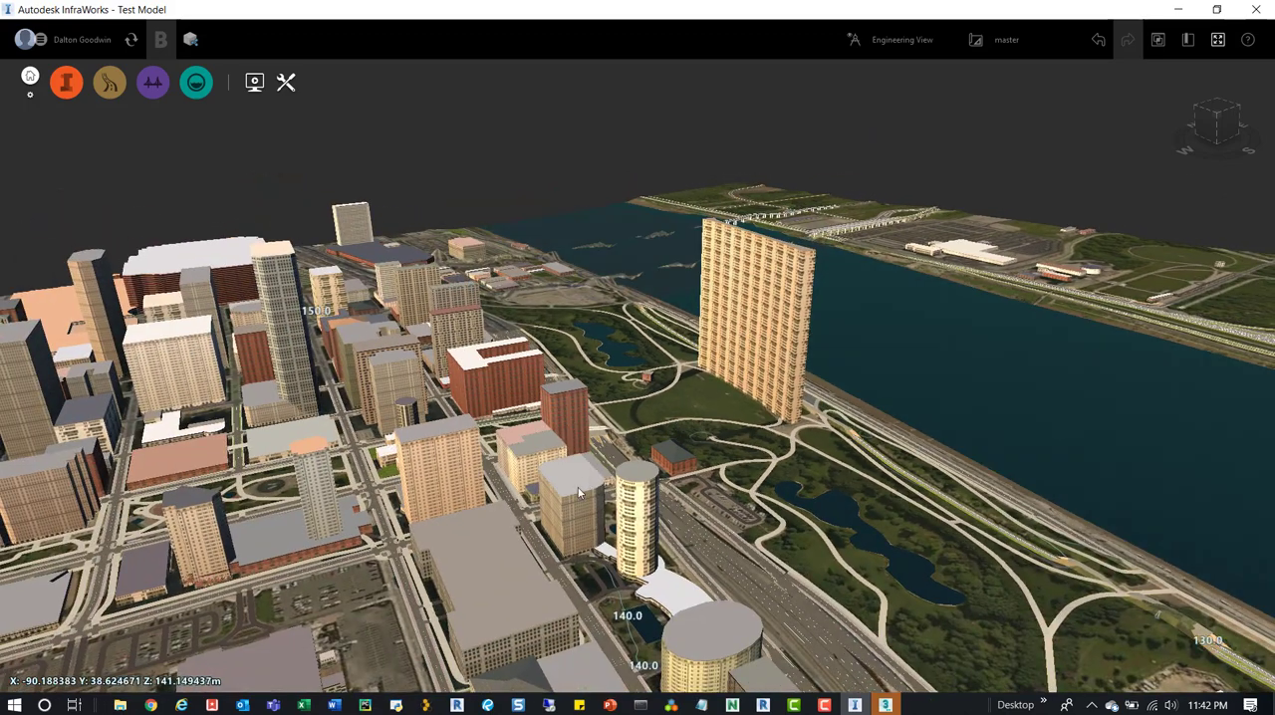
middle_click_drag(541, 352, 626, 334)
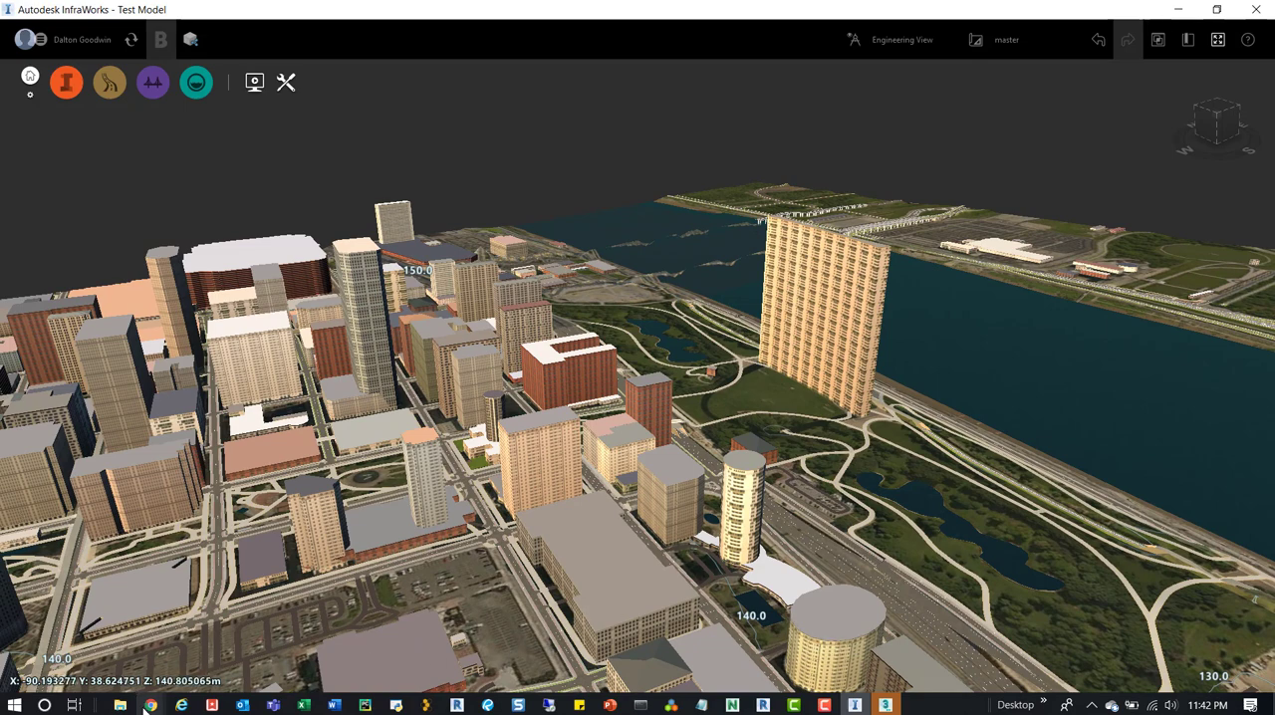
Switch to Google Maps in Chrome and examine the 3D view of the Gateway Arch riverfront for comparison, then minimize the browser.
mouse_move(150, 706)
left_click(632, 608)
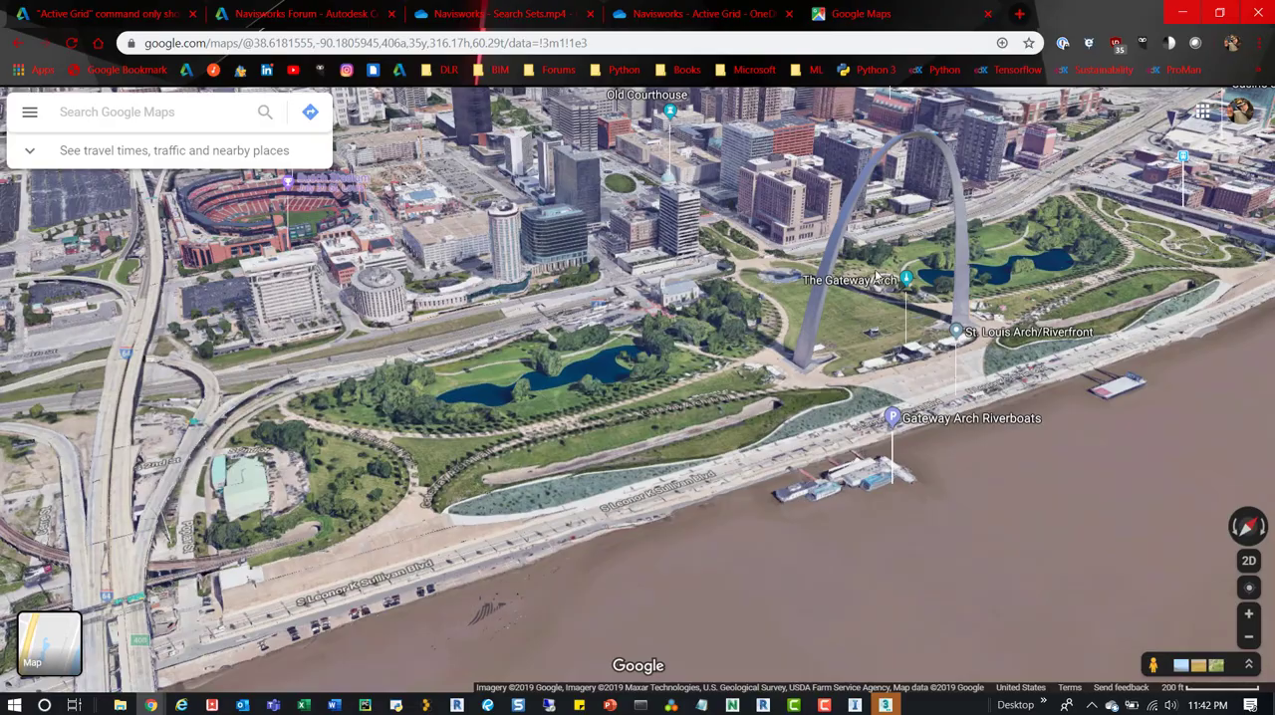
scroll(720, 314, "up", 3)
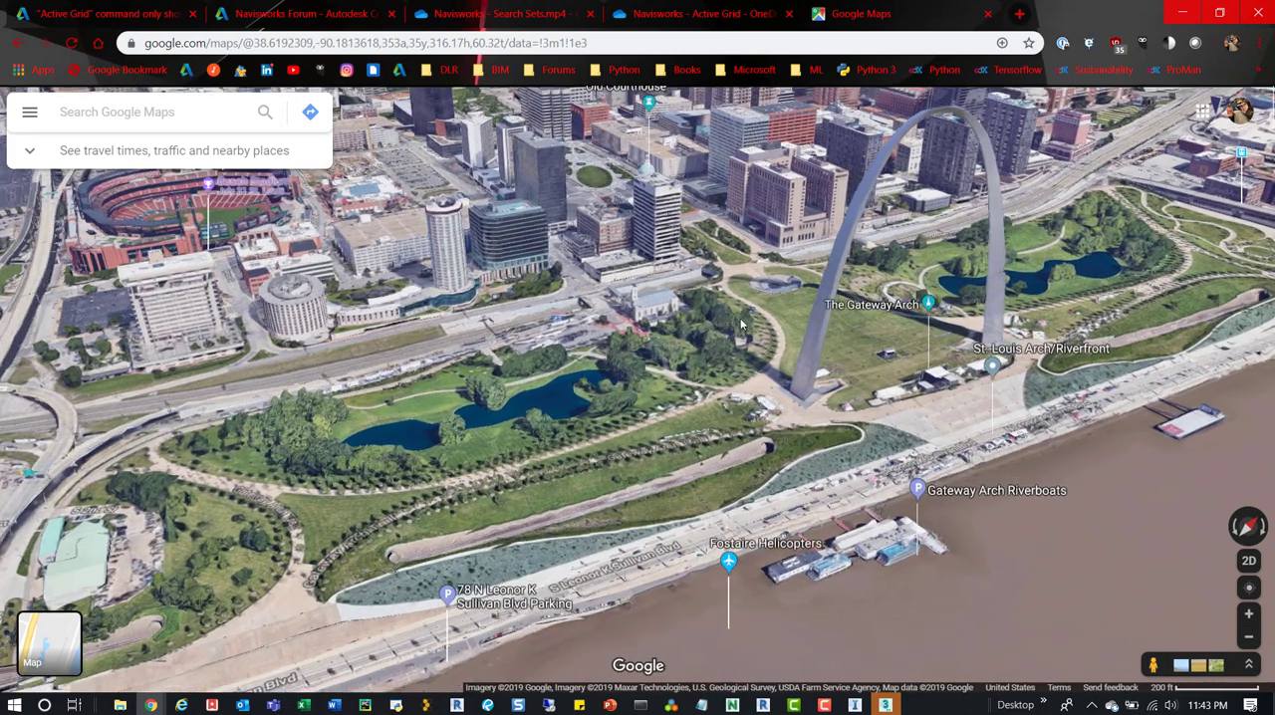
right_click(742, 325)
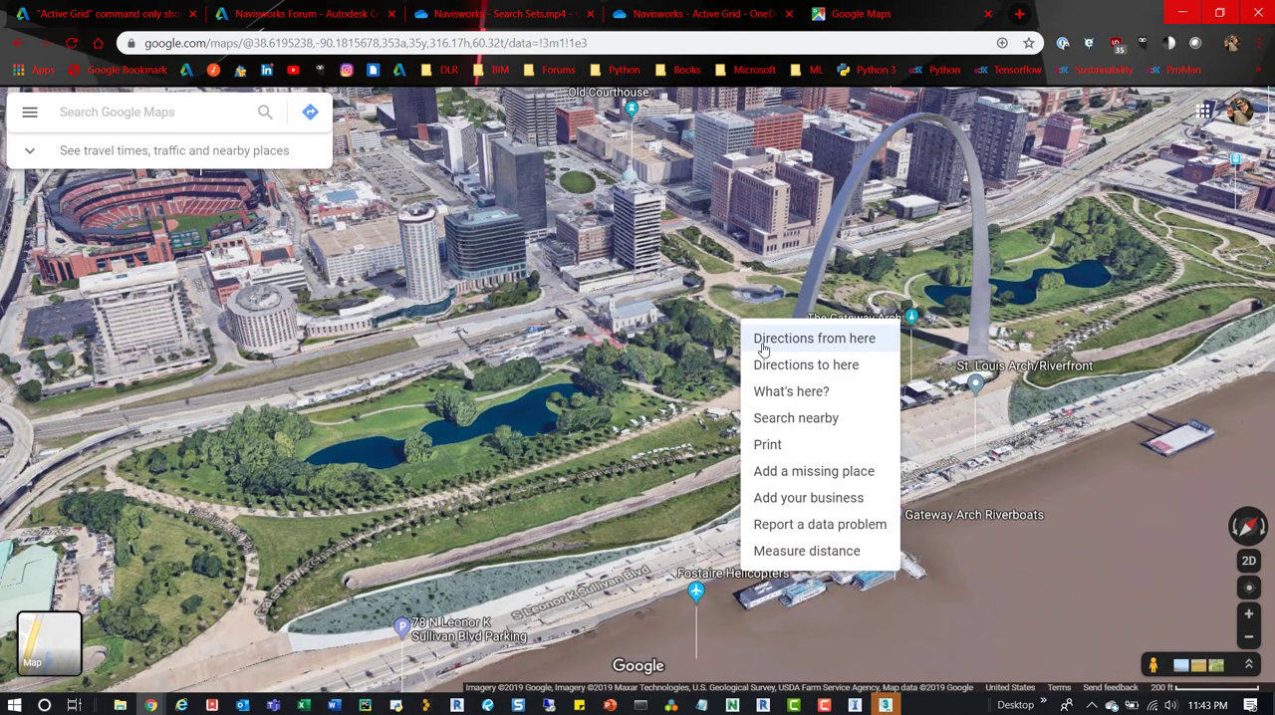
left_click_drag(718, 281, 719, 312, "ctrl")
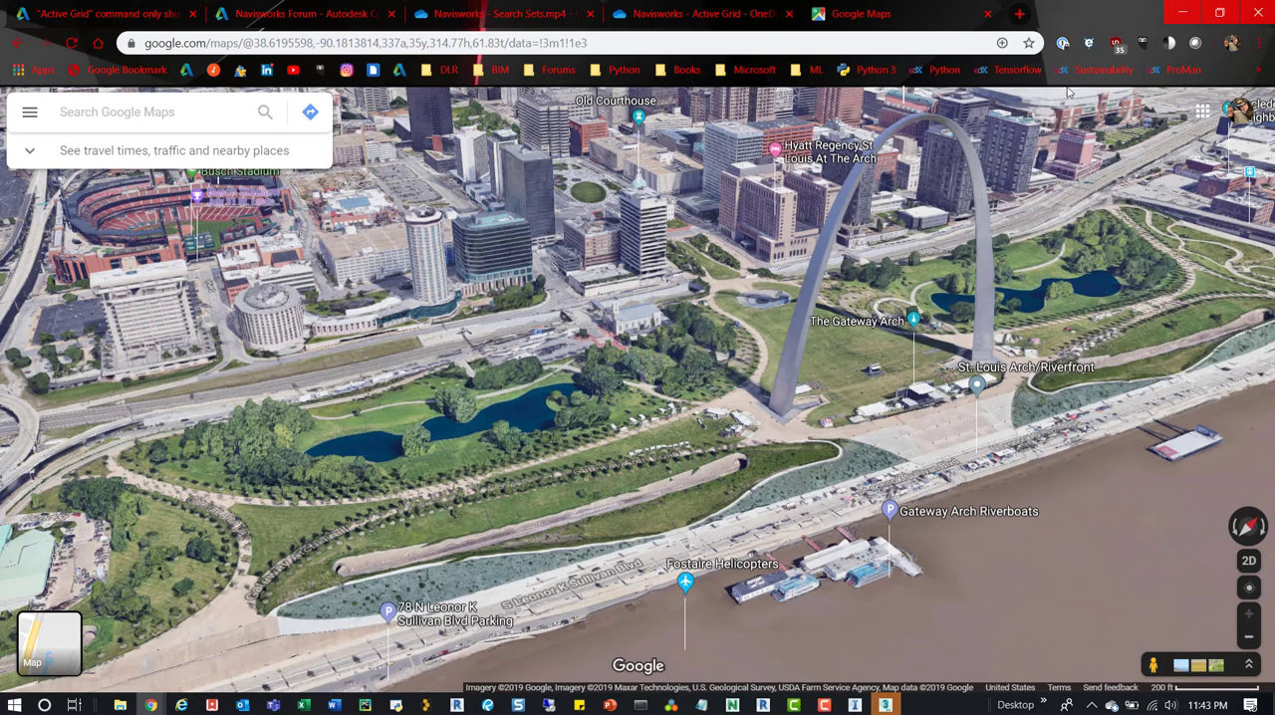
left_click(1184, 13)
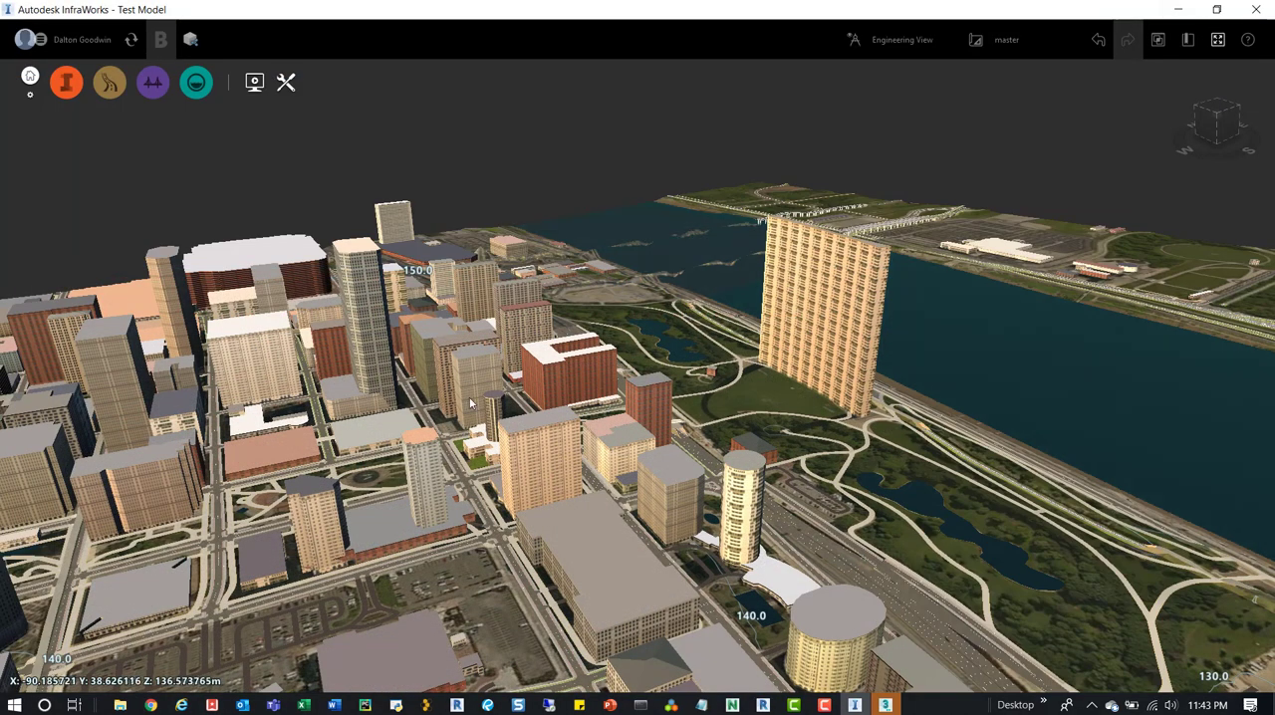
Inspect the properties of the Hilton St. Louis at the Ballpark West Tower building and deselect it.
scroll(654, 326, "down", 3)
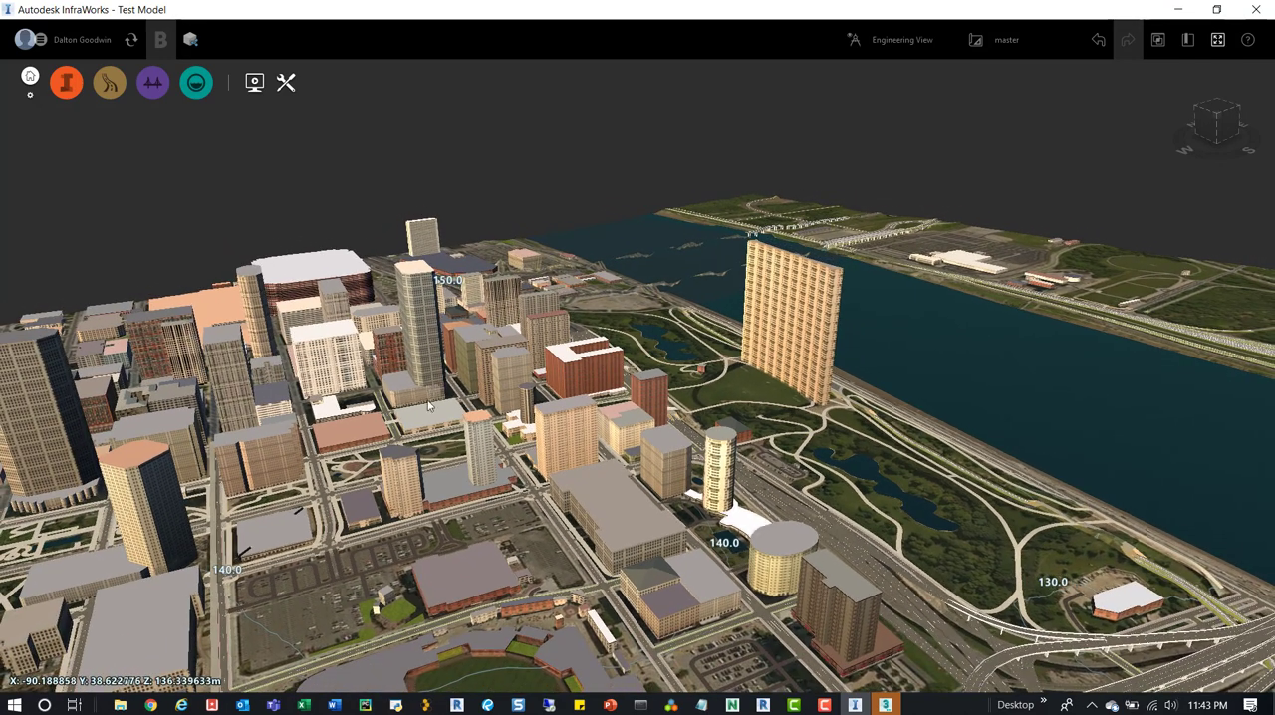
left_click(414, 480)
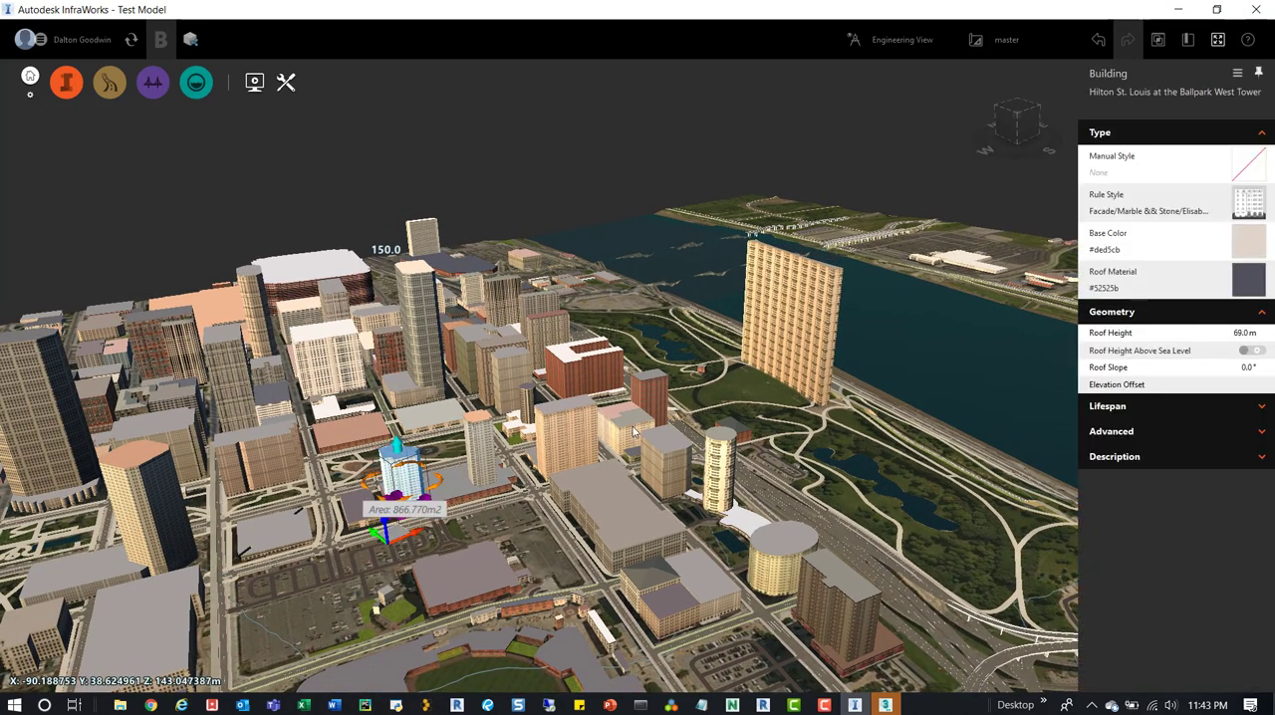
left_click(759, 298)
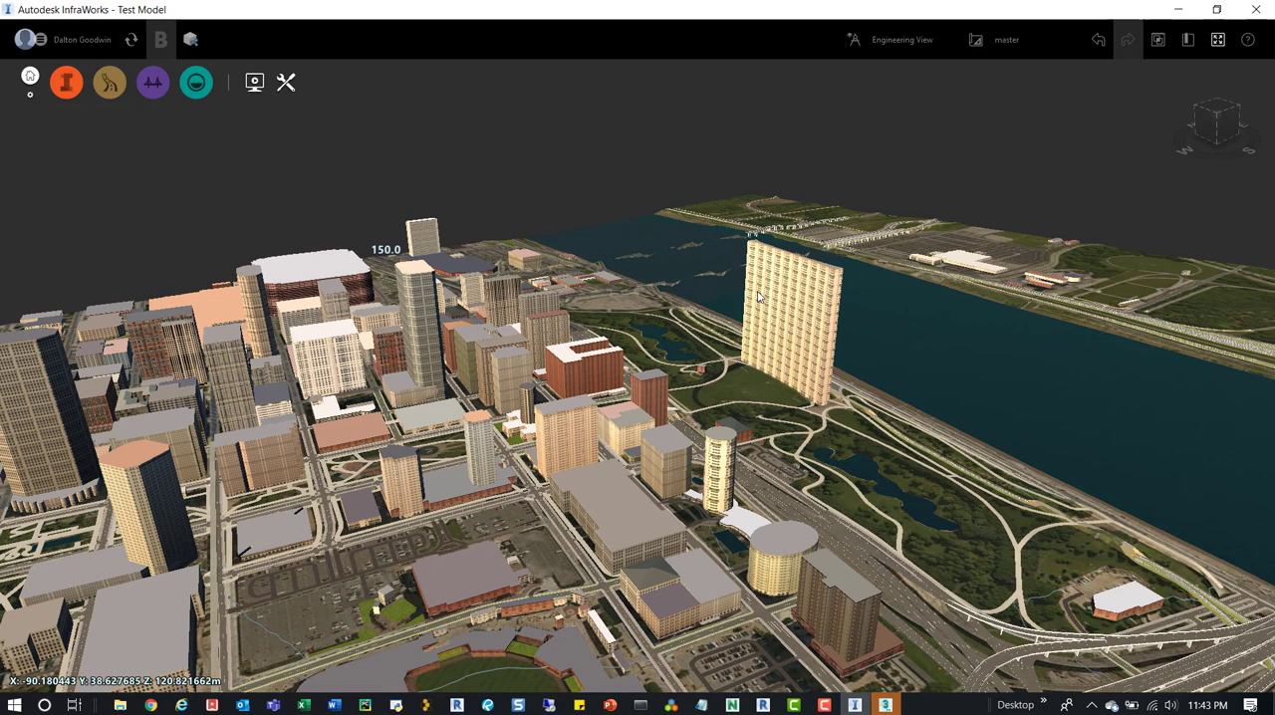
Start a 3D model export with the extent set to the entire model, and decline replacing the existing IM_Export.fbx.
left_click(287, 84)
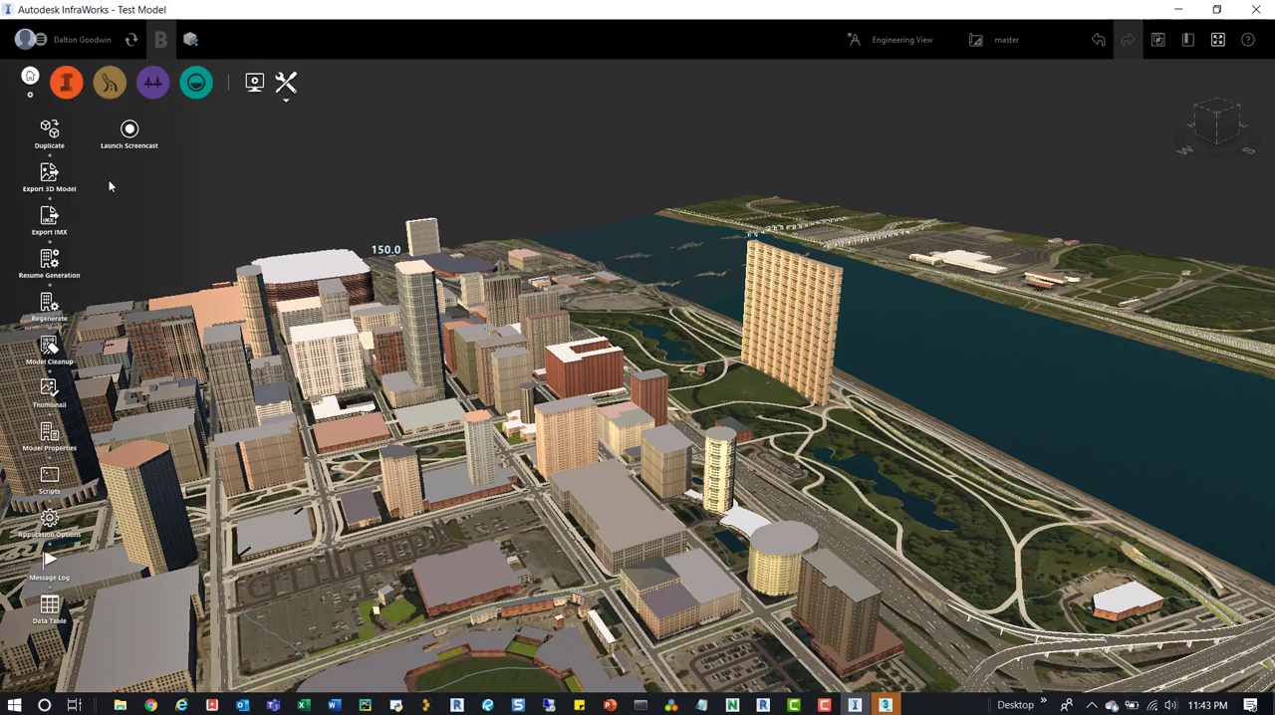
left_click(50, 177)
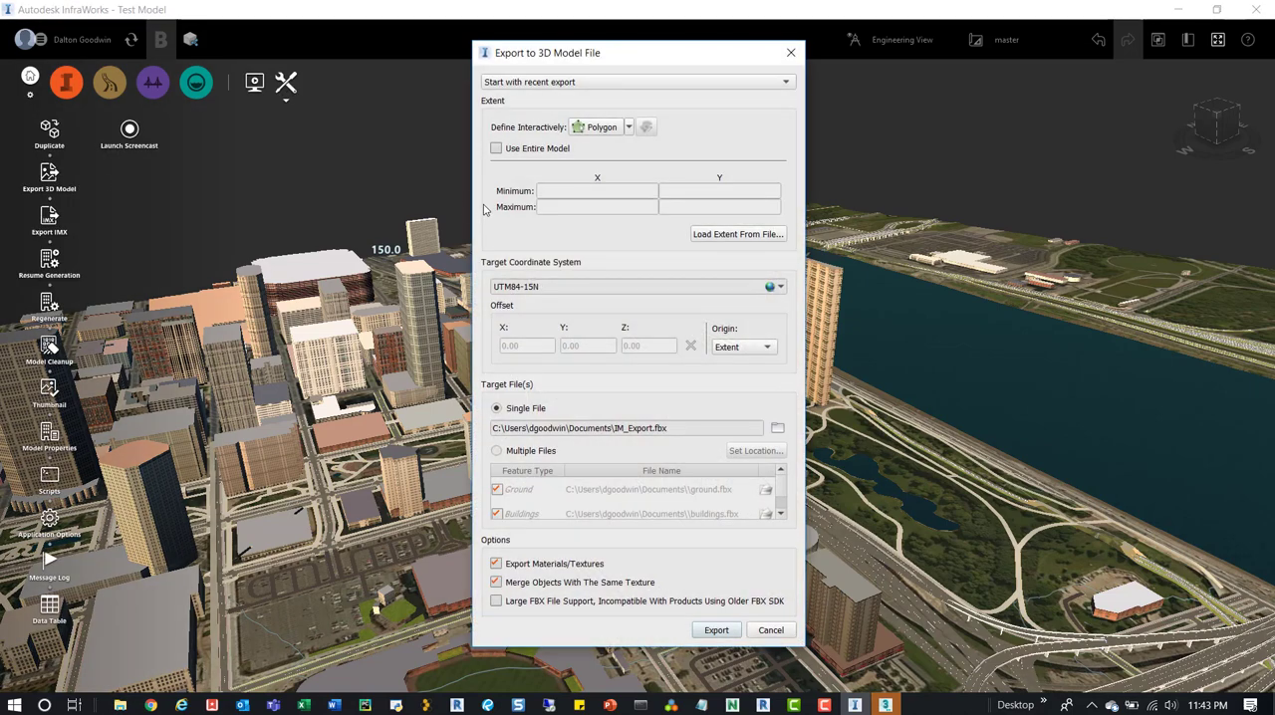
left_click(496, 148)
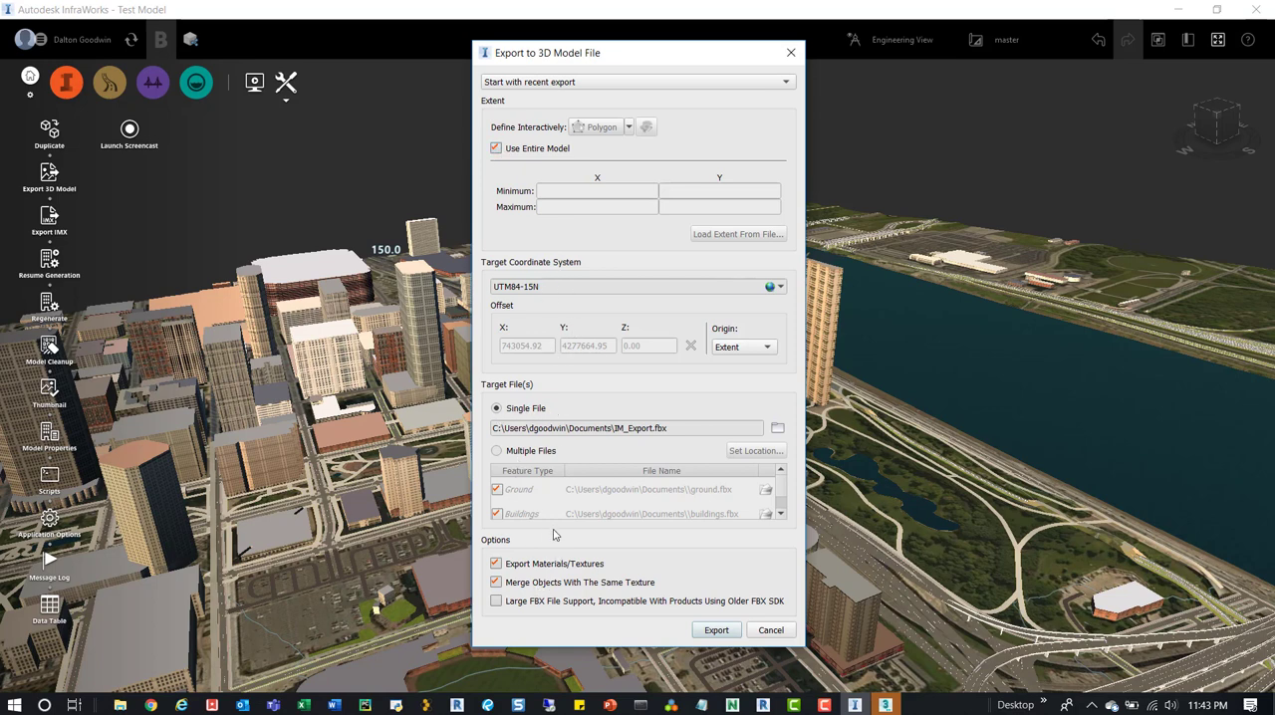
left_click(716, 631)
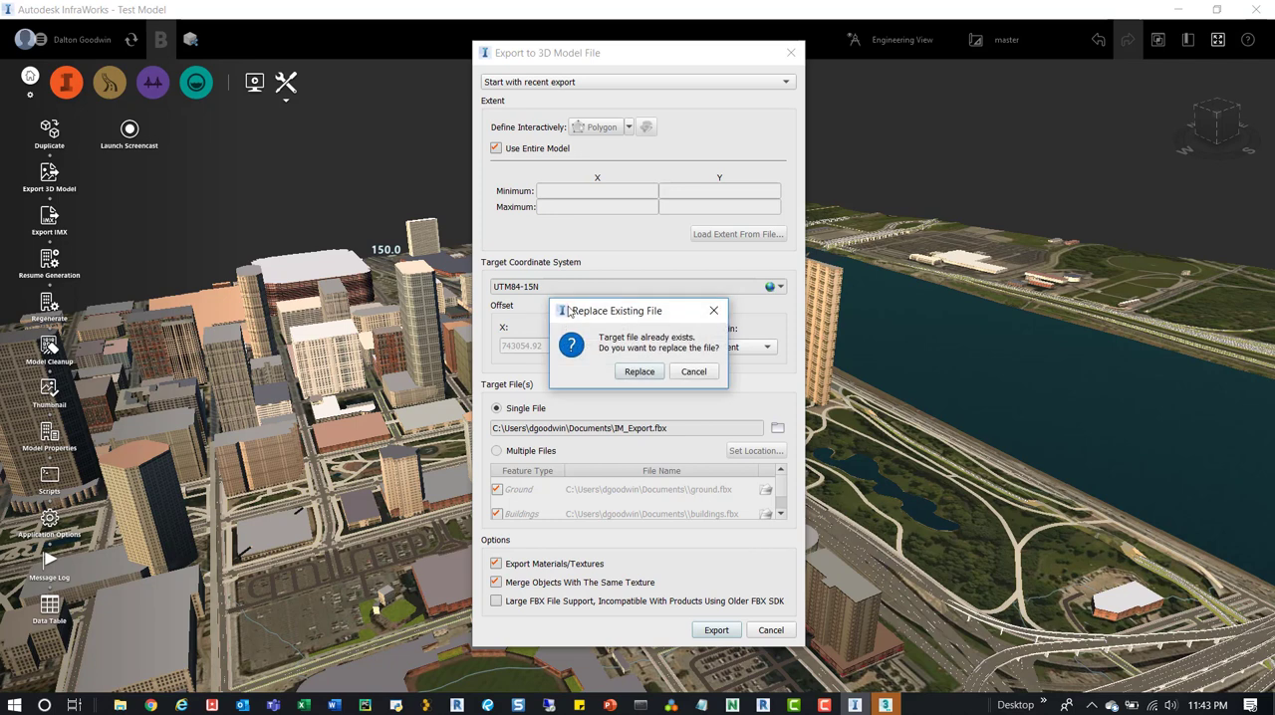
left_click(694, 371)
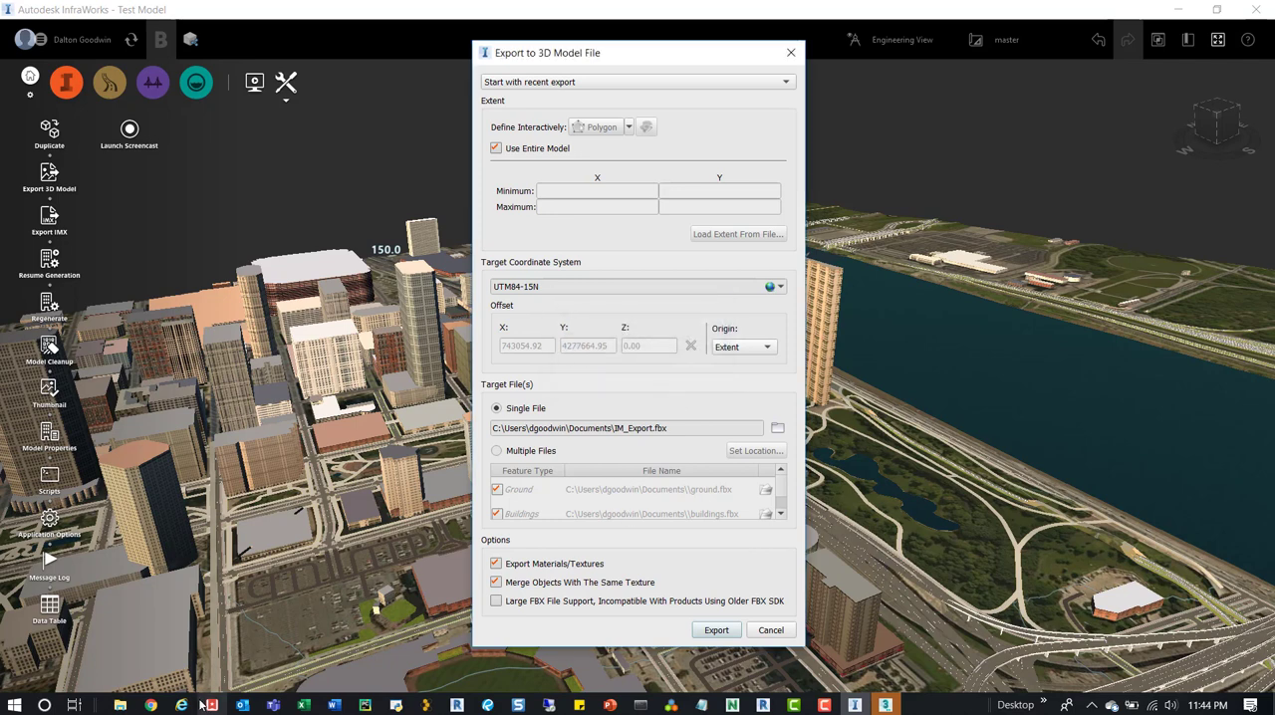
Copy the InfraWorks - Model Builder folder path from File Explorer and use it as the folder of the single-file export target.
mouse_move(135, 703)
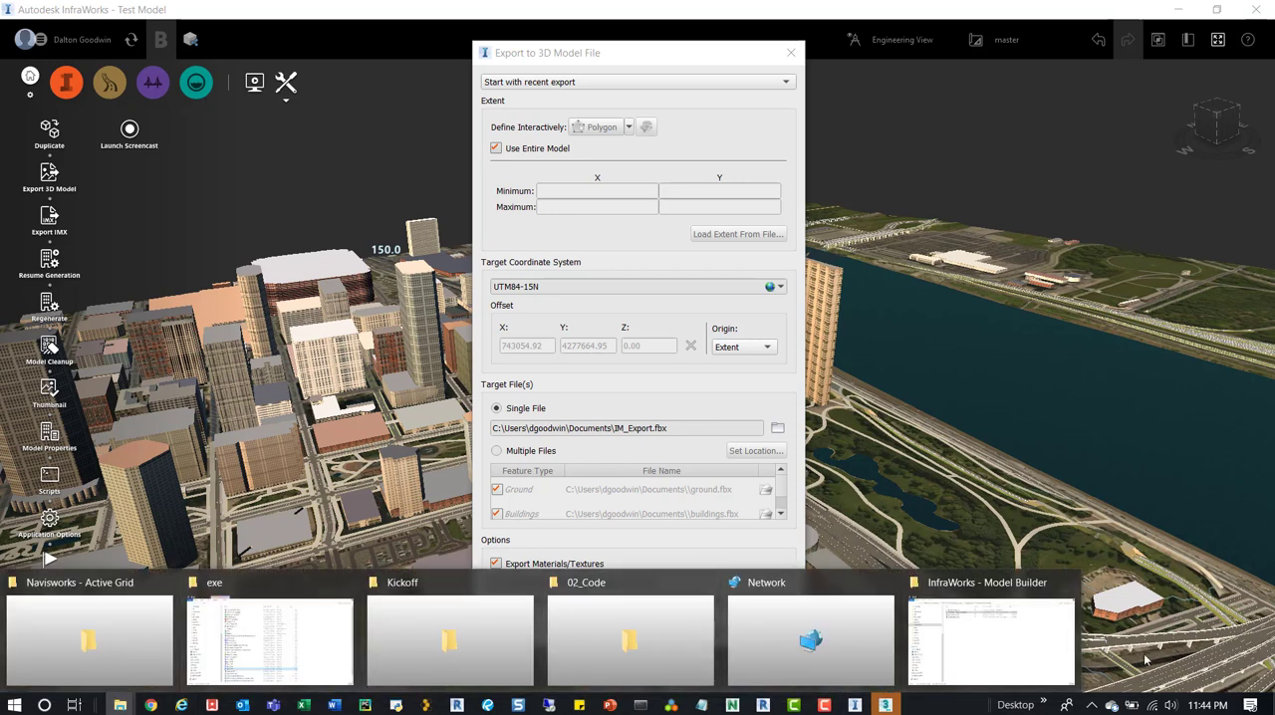
left_click(993, 646)
left_click(675, 86)
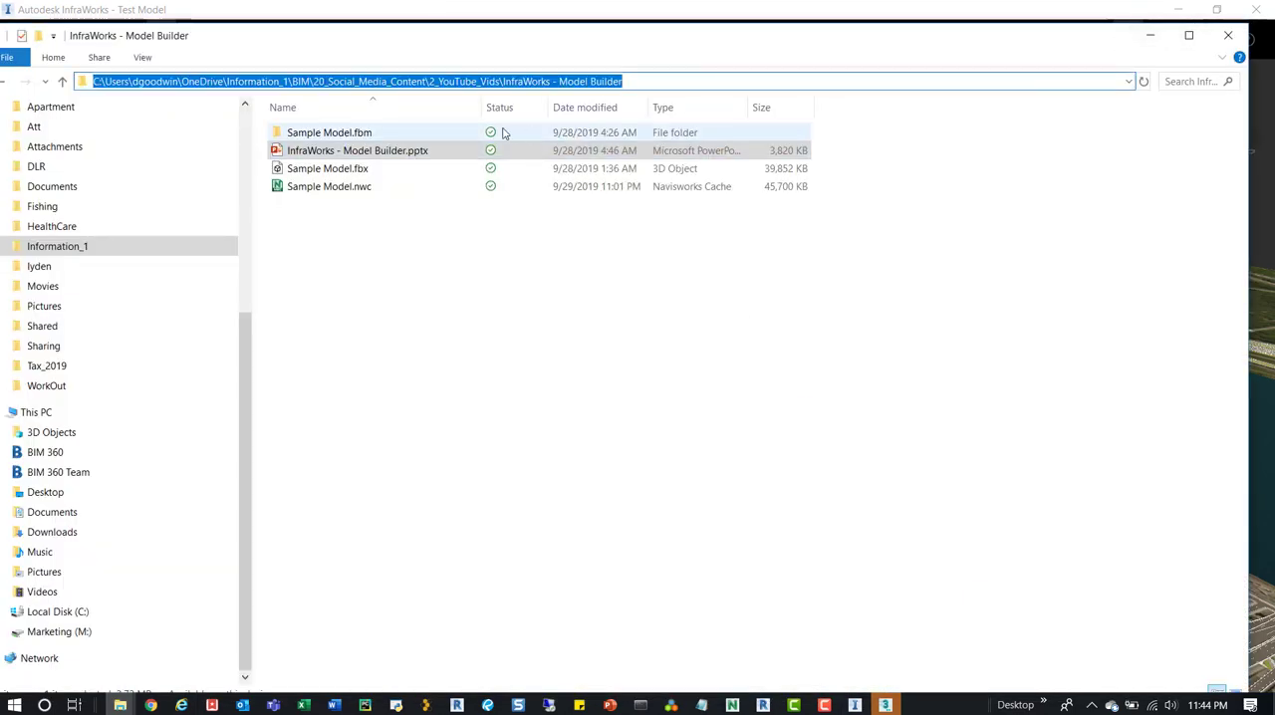
left_click(1150, 41)
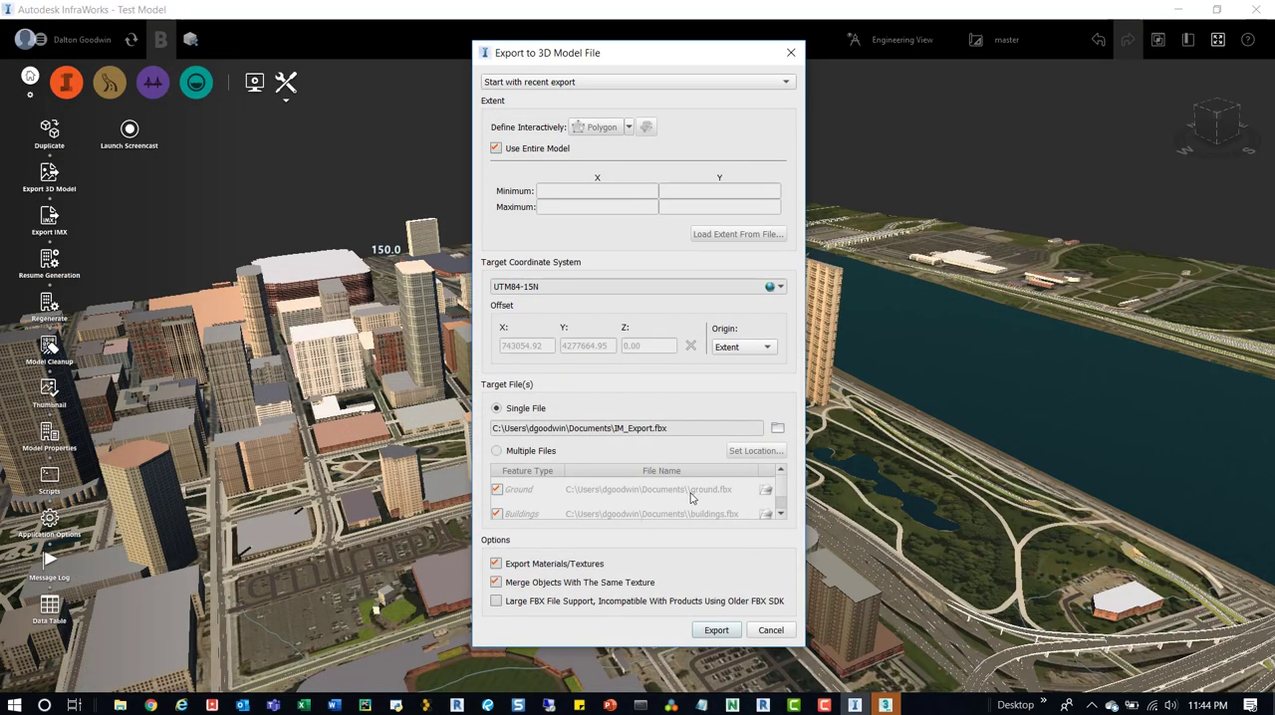
left_click_drag(672, 429, 488, 416)
left_click(595, 430)
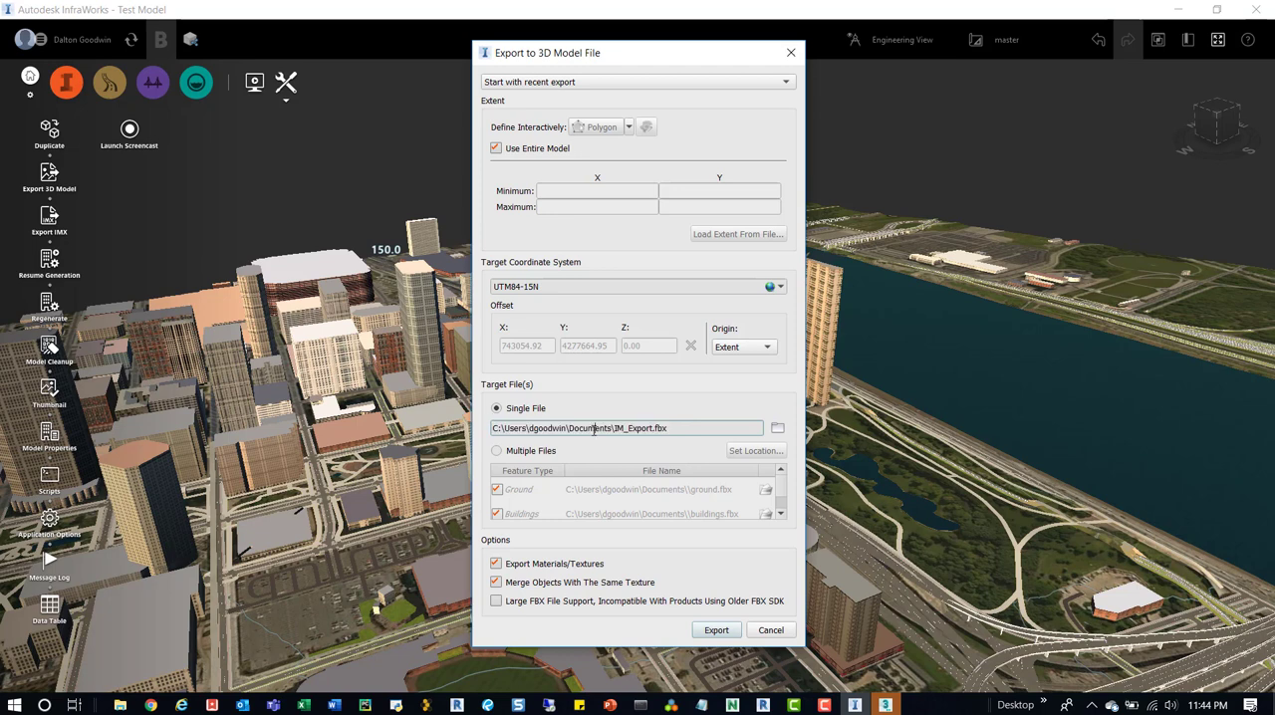
left_click_drag(608, 428, 464, 413)
key("ctrl+v")
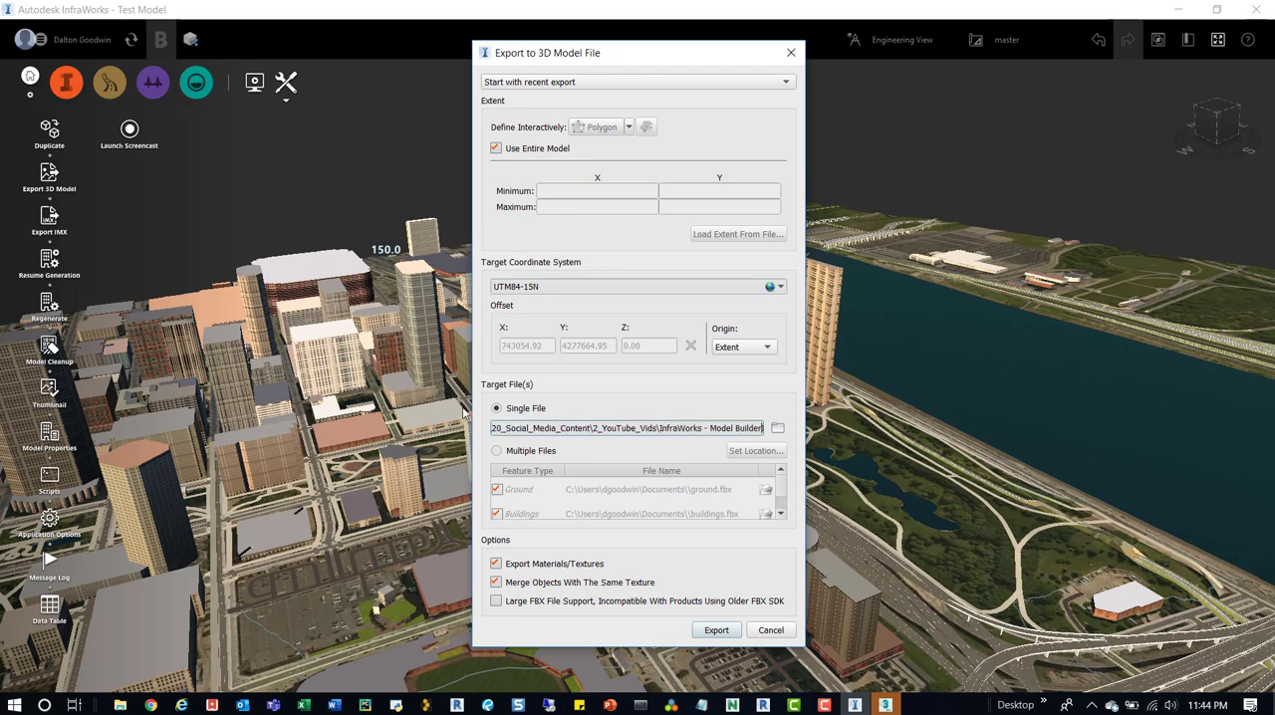
Copy the file name Sample Model.fbx from the InfraWorks - Model Builder folder in File Explorer.
left_click(120, 705)
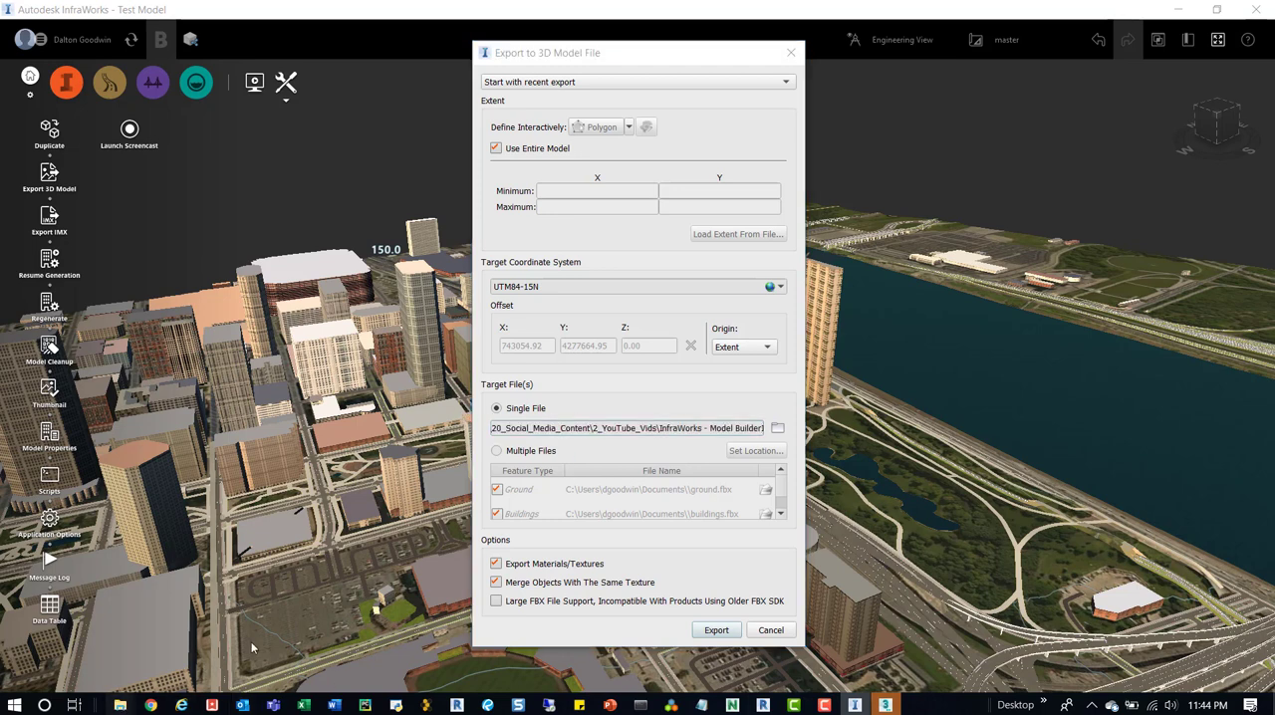
left_click(949, 613)
left_click(346, 171)
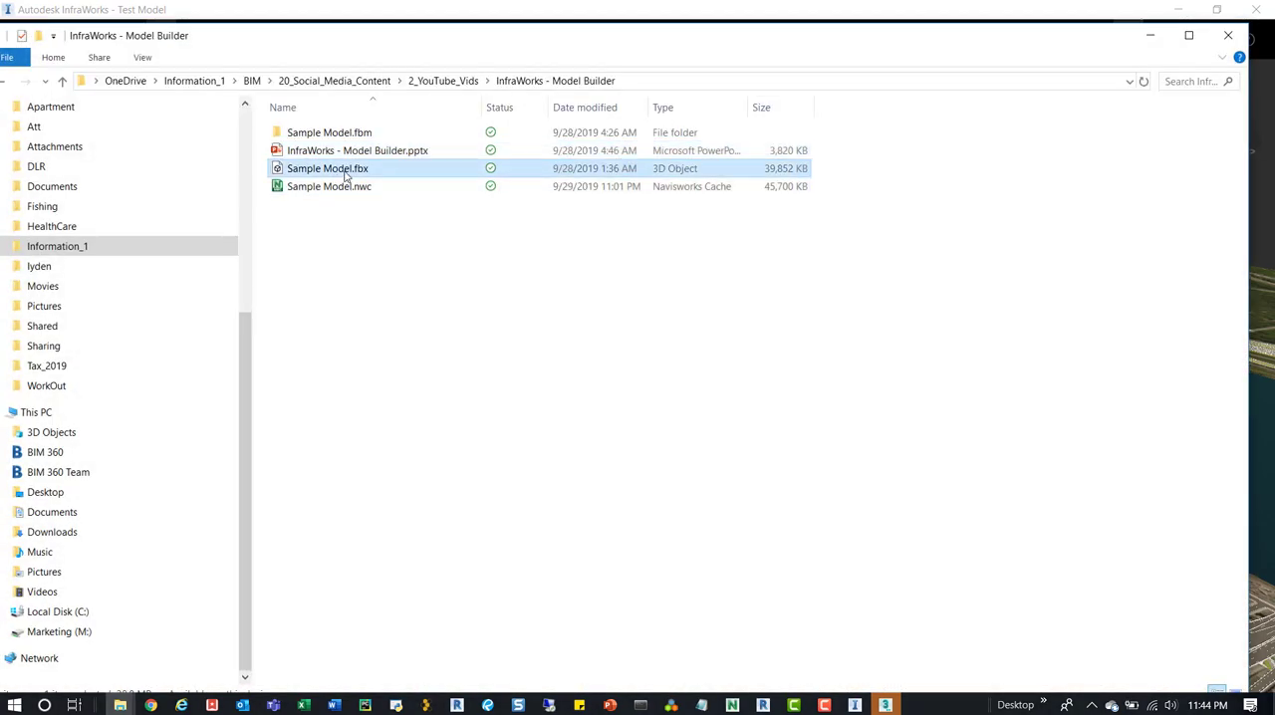
left_click(346, 175)
left_click_drag(370, 171, 276, 171)
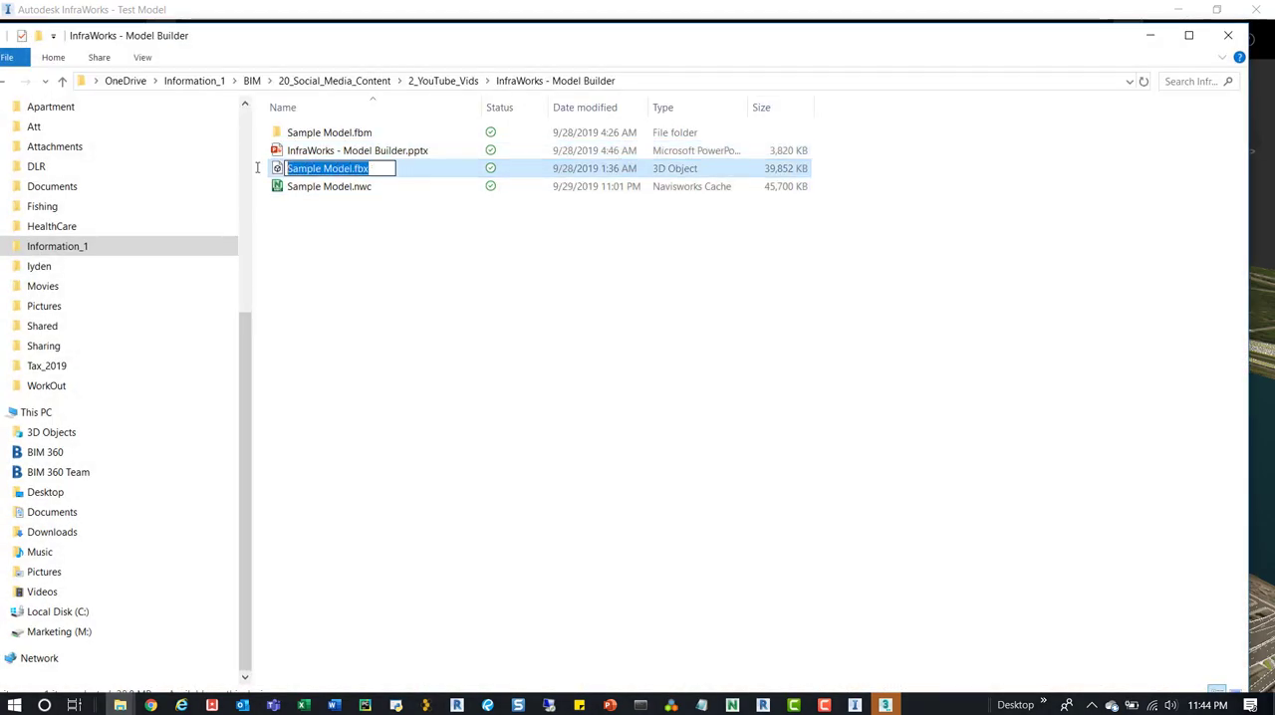
left_click(1148, 35)
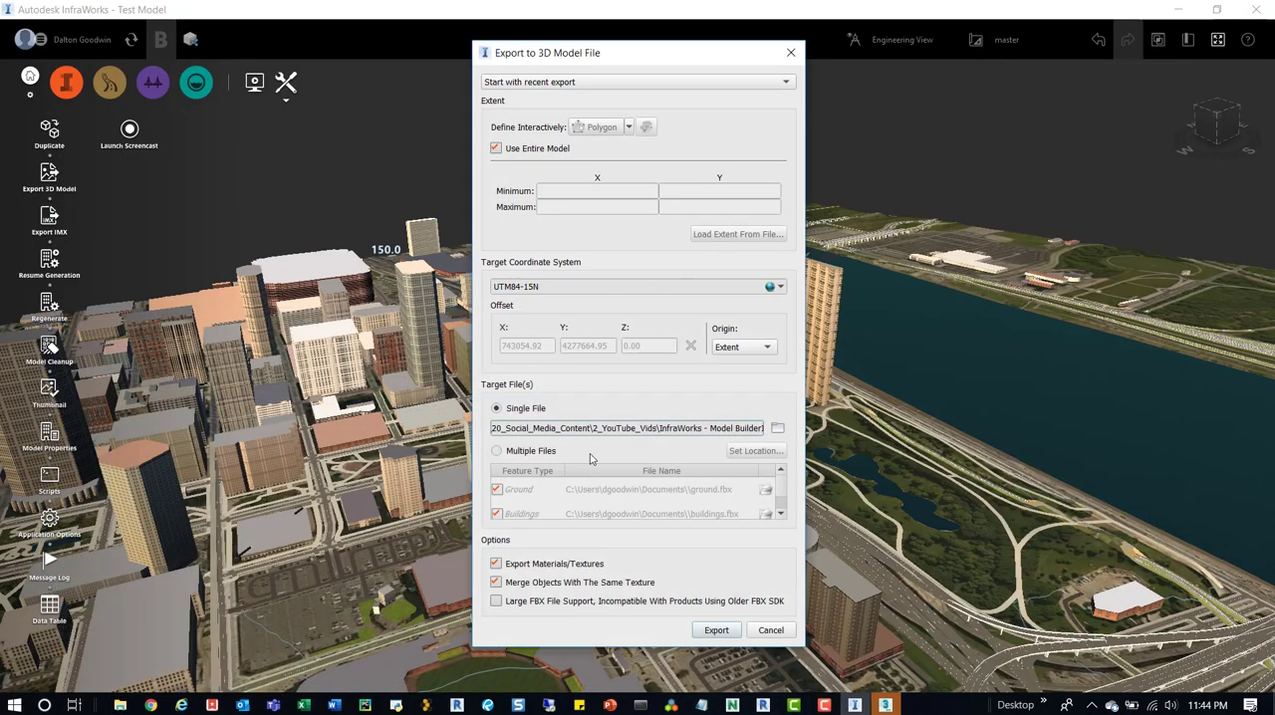
Complete the single-file target path with \Sample Model.fbx and export the model, replacing the existing file.
triple_click(670, 425)
left_click_drag(738, 428, 798, 430)
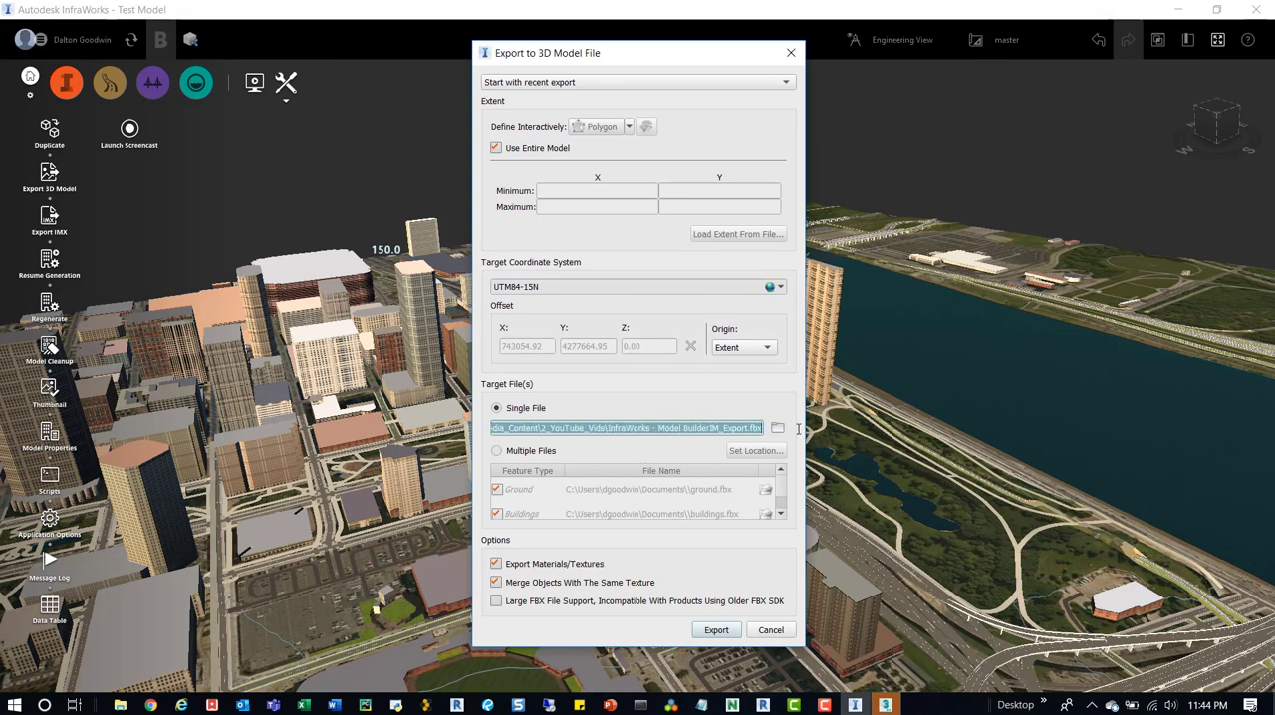
left_click(763, 428)
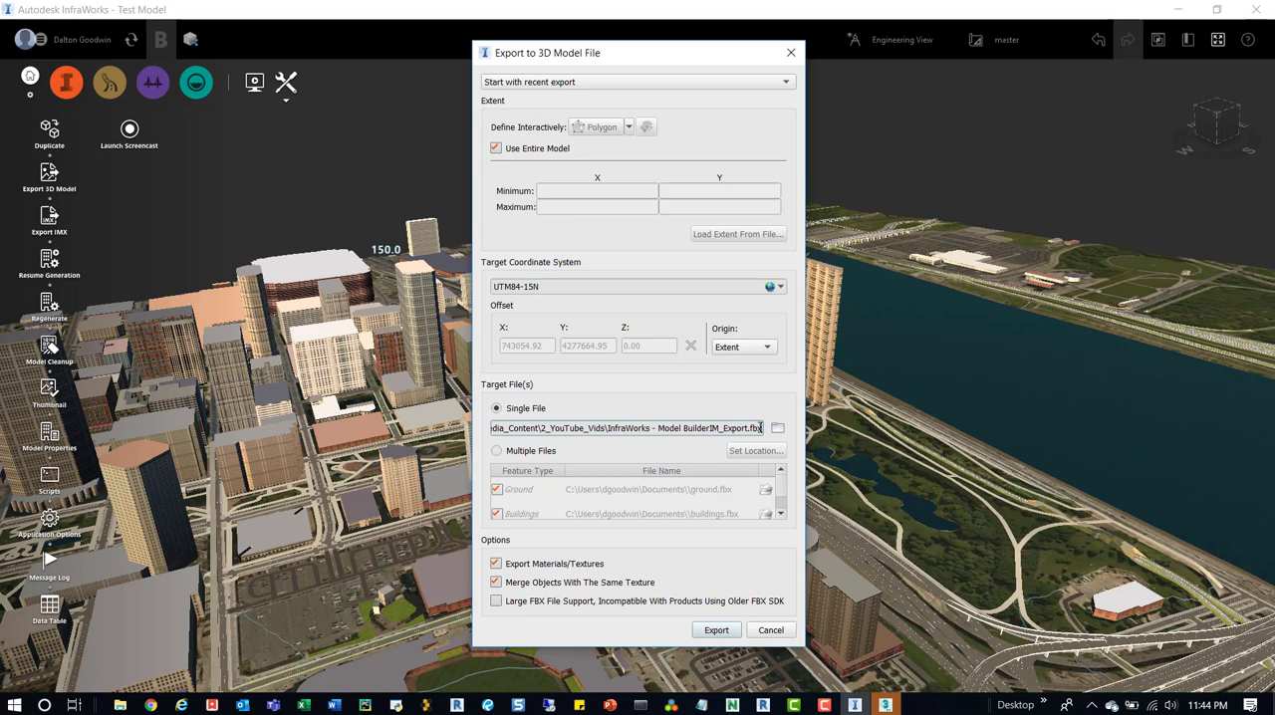
key("BackSpace")
key("BackSpace")
key("BackSpace")
key("BackSpace")
key("BackSpace")
key("BackSpace")
key("BackSpace")
key("BackSpace")
key("BackSpace")
key("BackSpace")
key("BackSpace")
key("BackSpace")
key("BackSpace")
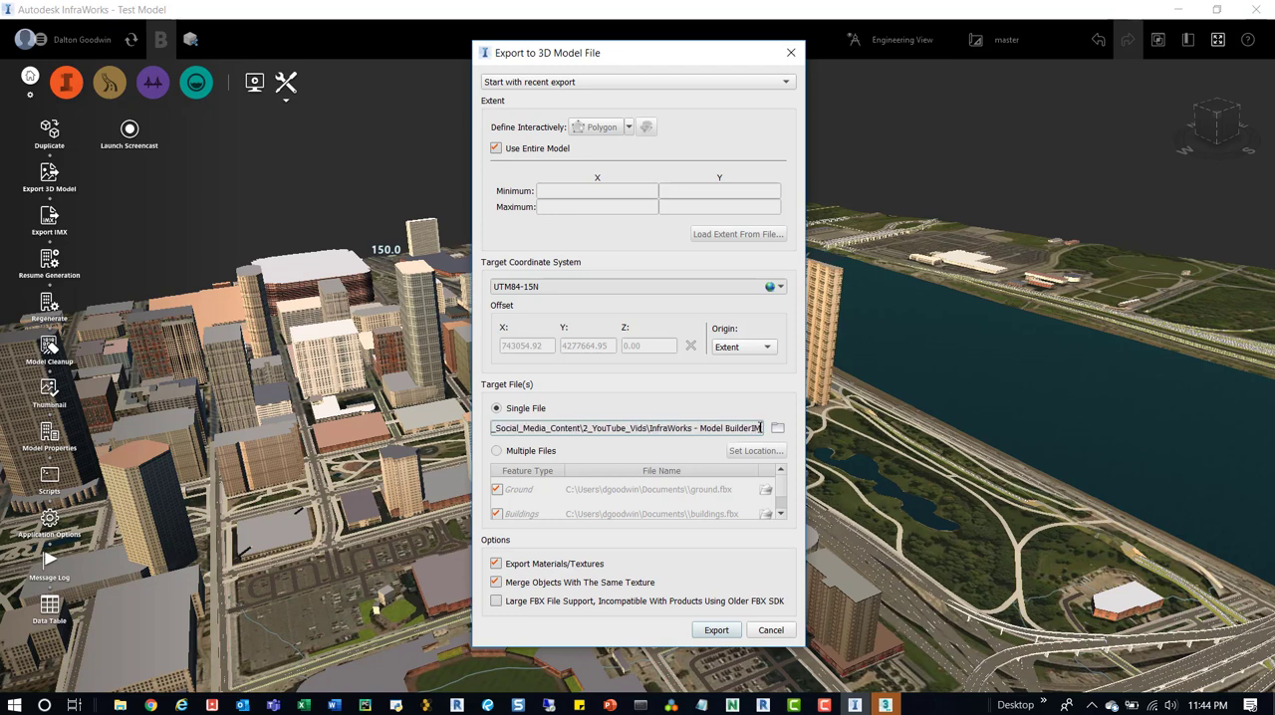
key("BackSpace")
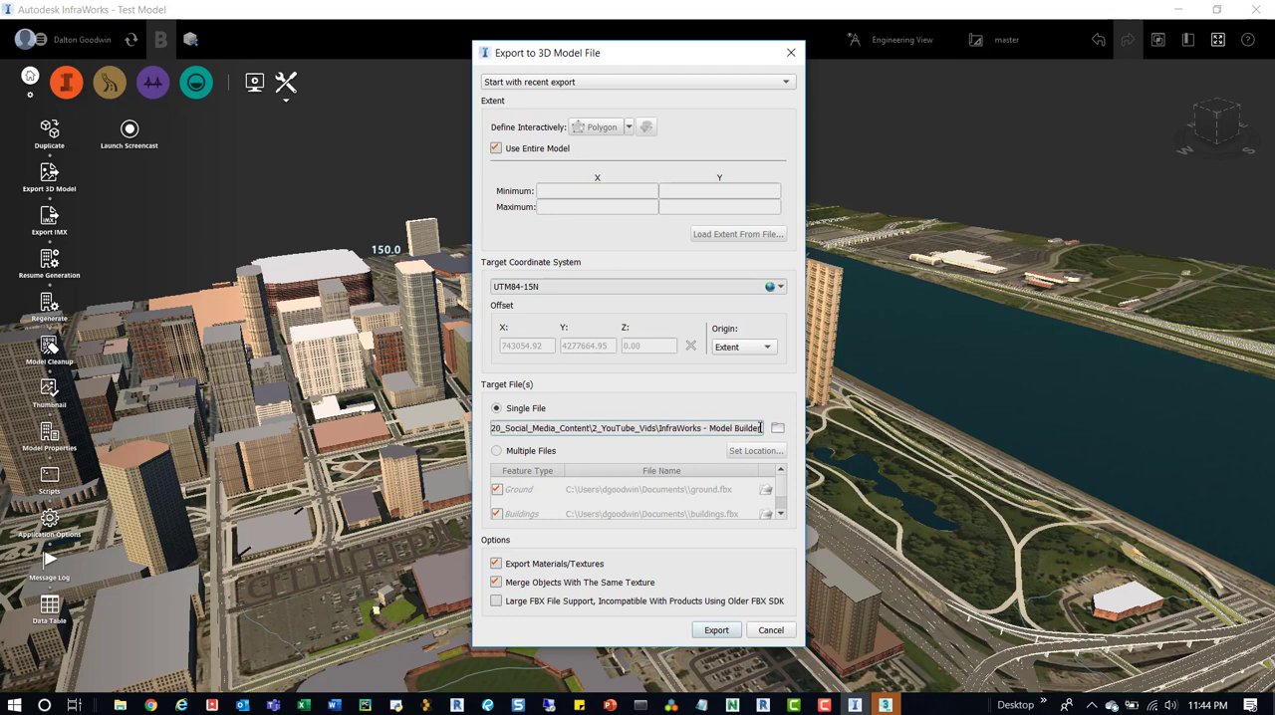
type("\\")
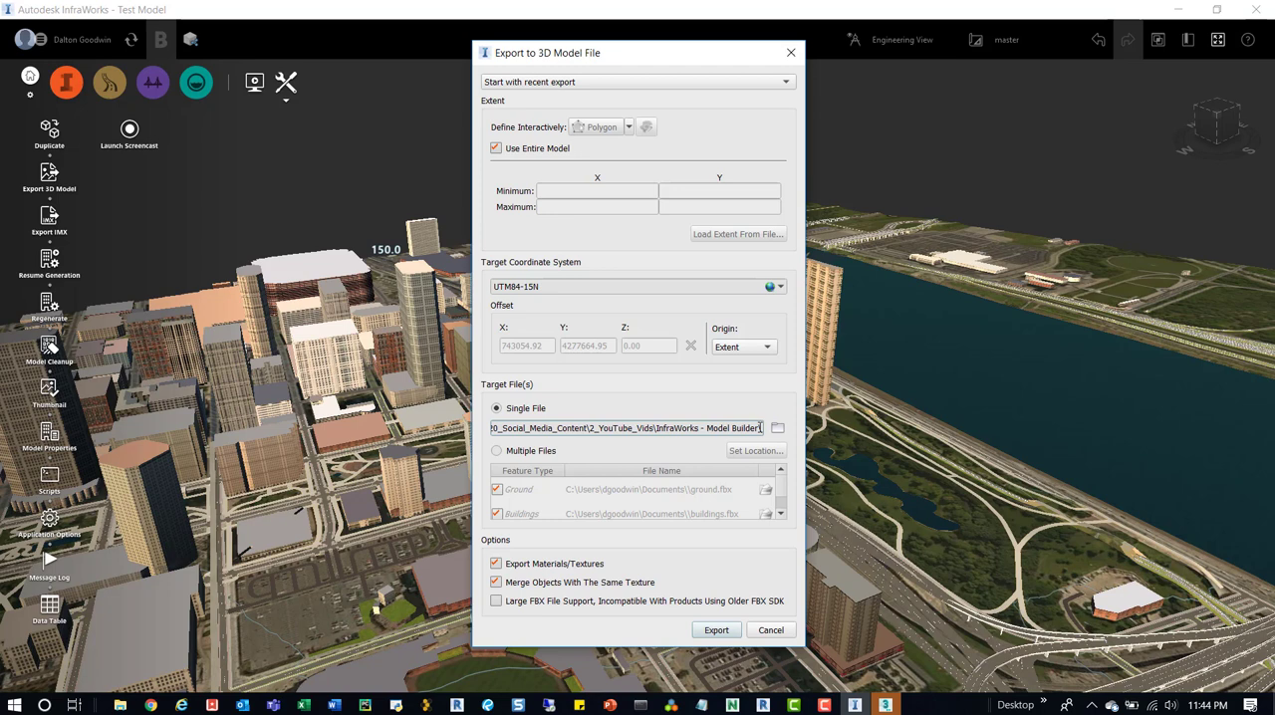
type("Sample Model.fbx")
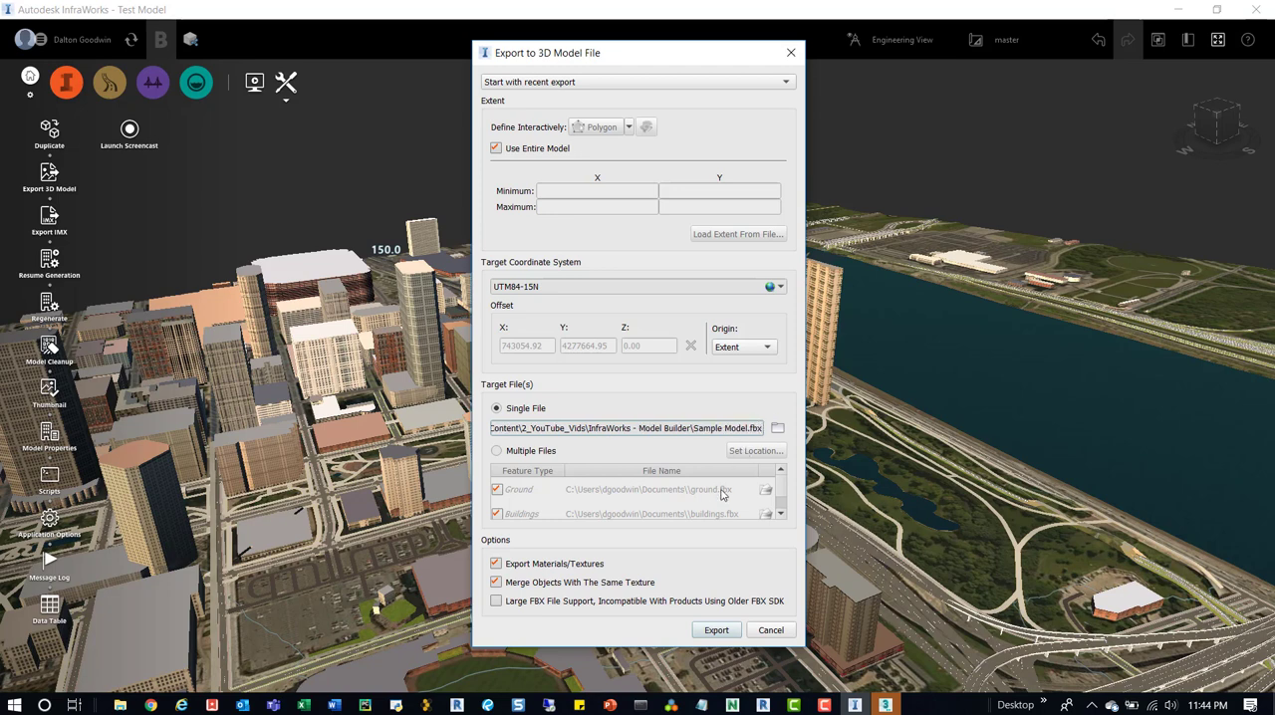
left_click(711, 632)
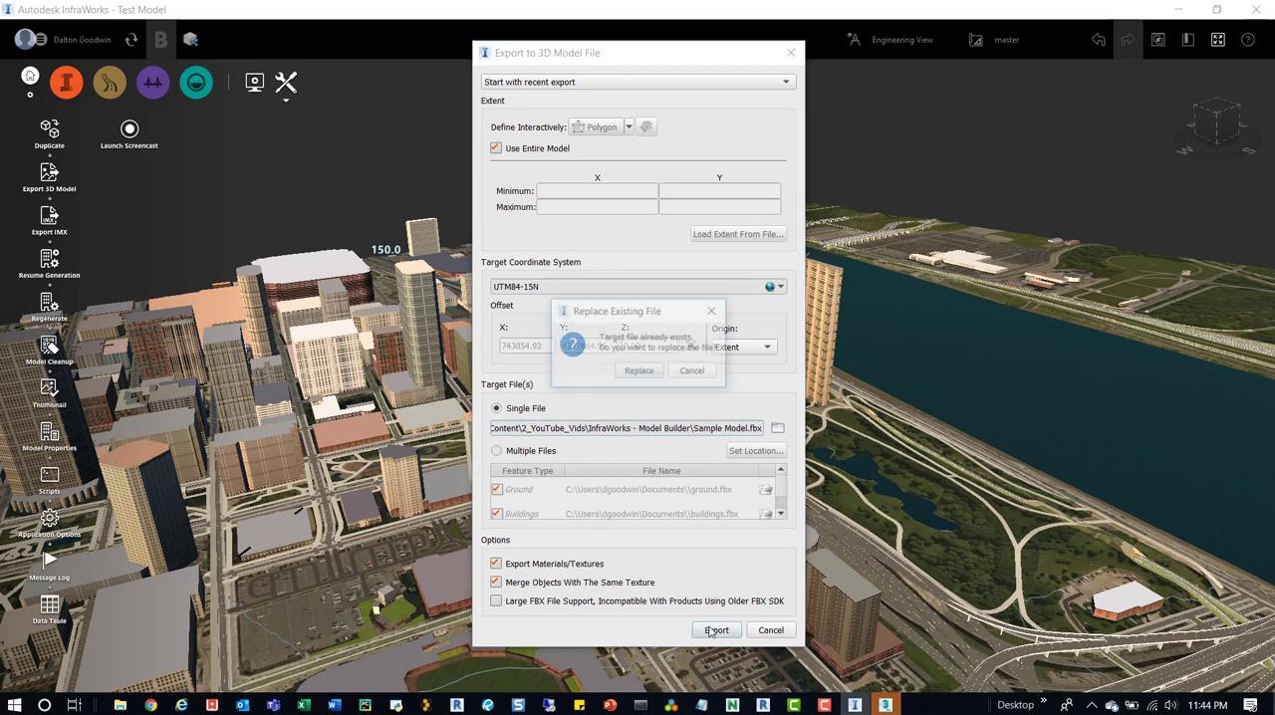
left_click(635, 370)
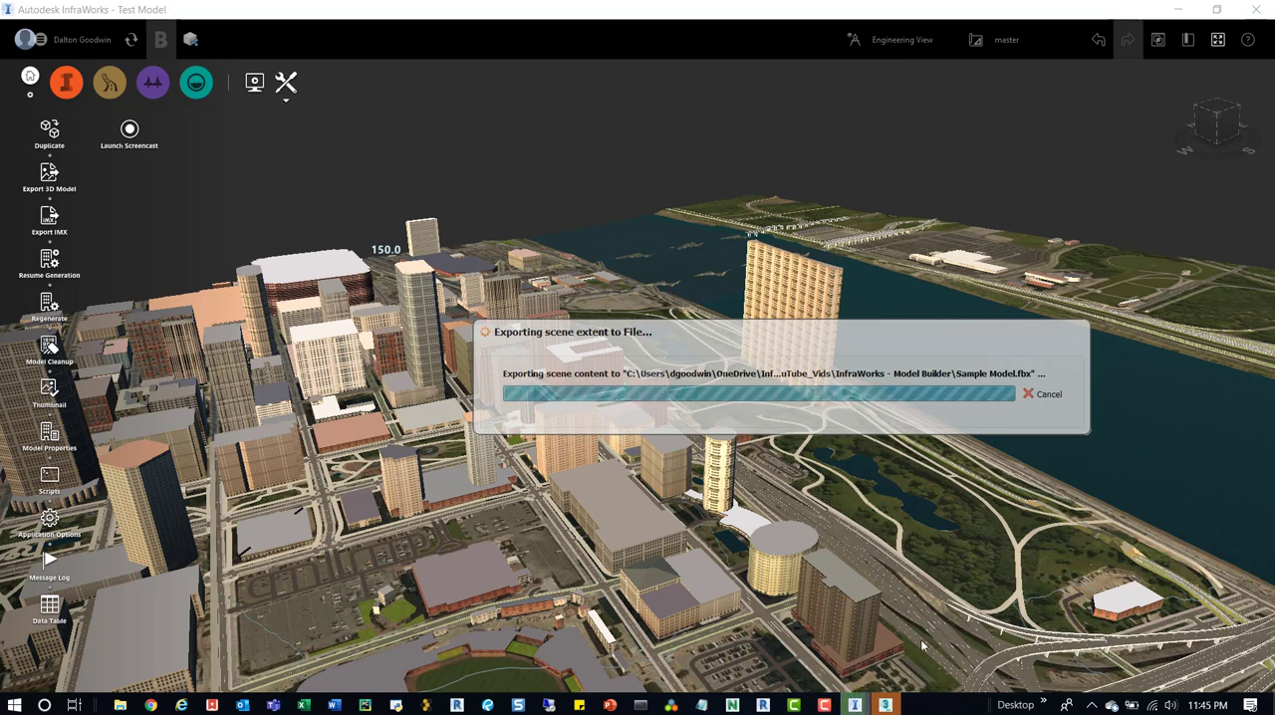
left_click(829, 705)
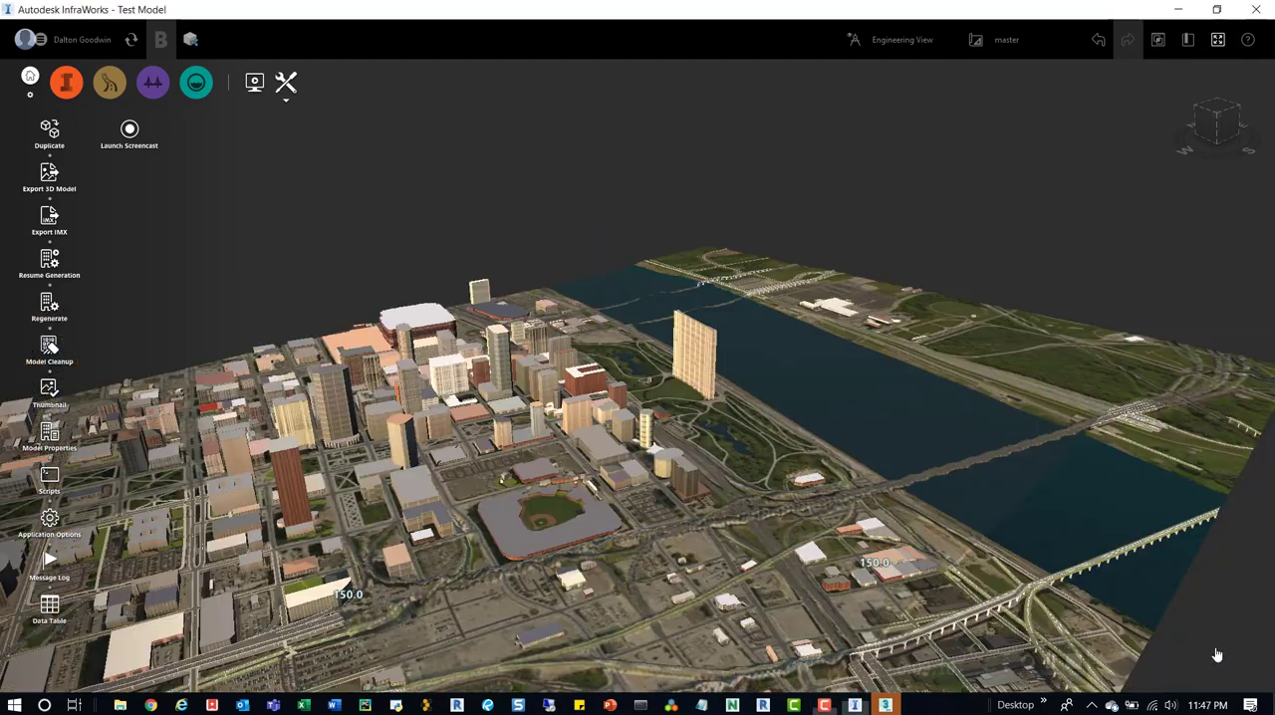
scroll(886, 422, "down", 1)
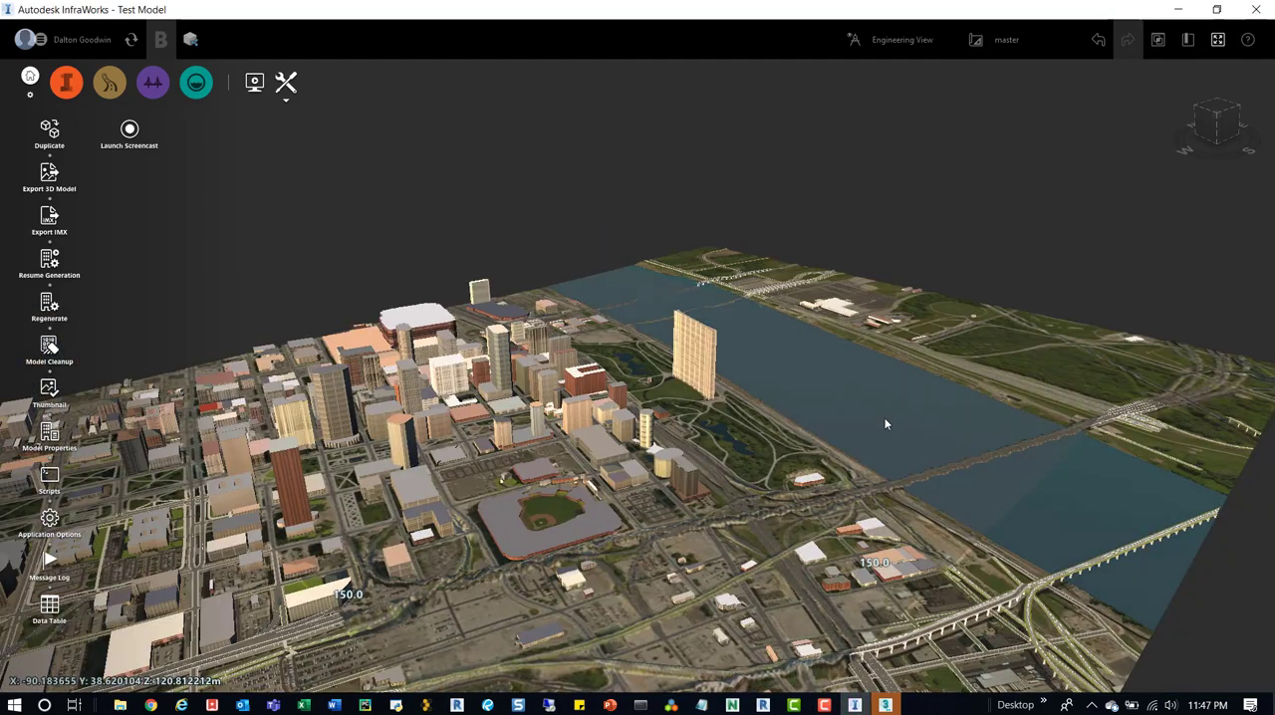
scroll(857, 318, "down", 3)
scroll(687, 369, "down", 2)
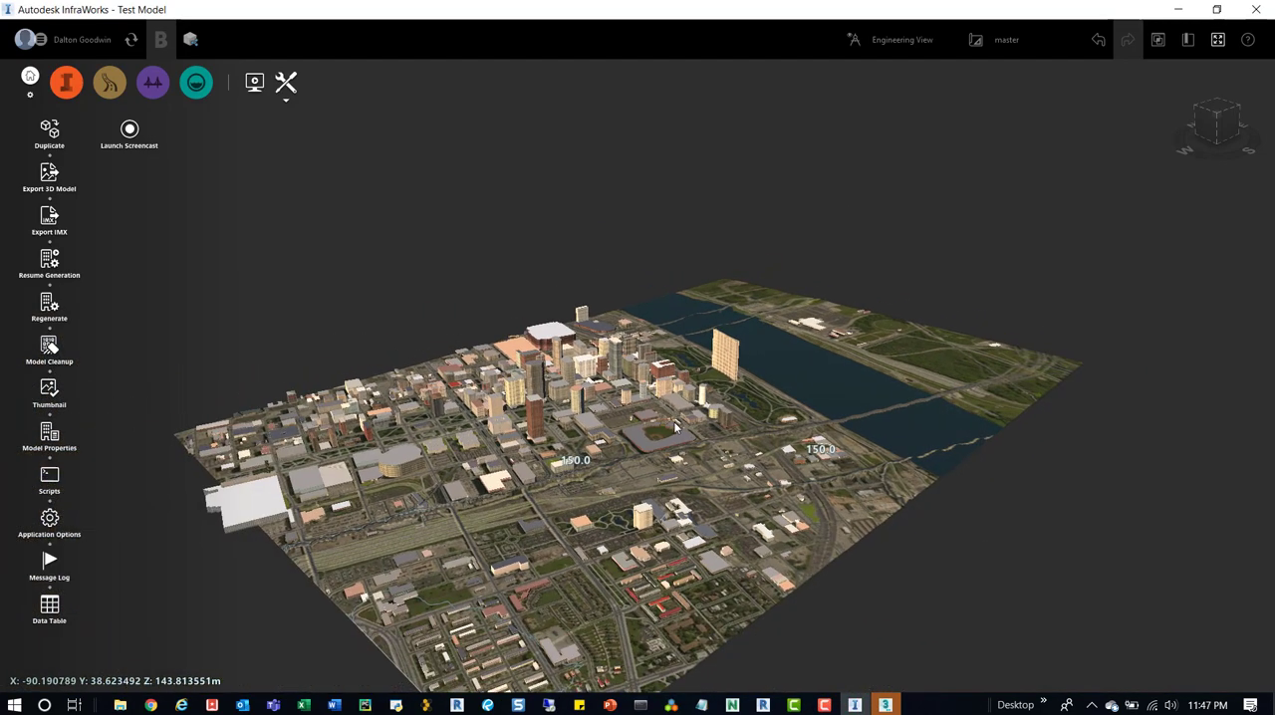
scroll(688, 379, "up", 2)
Minimize the InfraWorks window and switch to the Autodesk Revit 2018.3 session.
left_click(1183, 9)
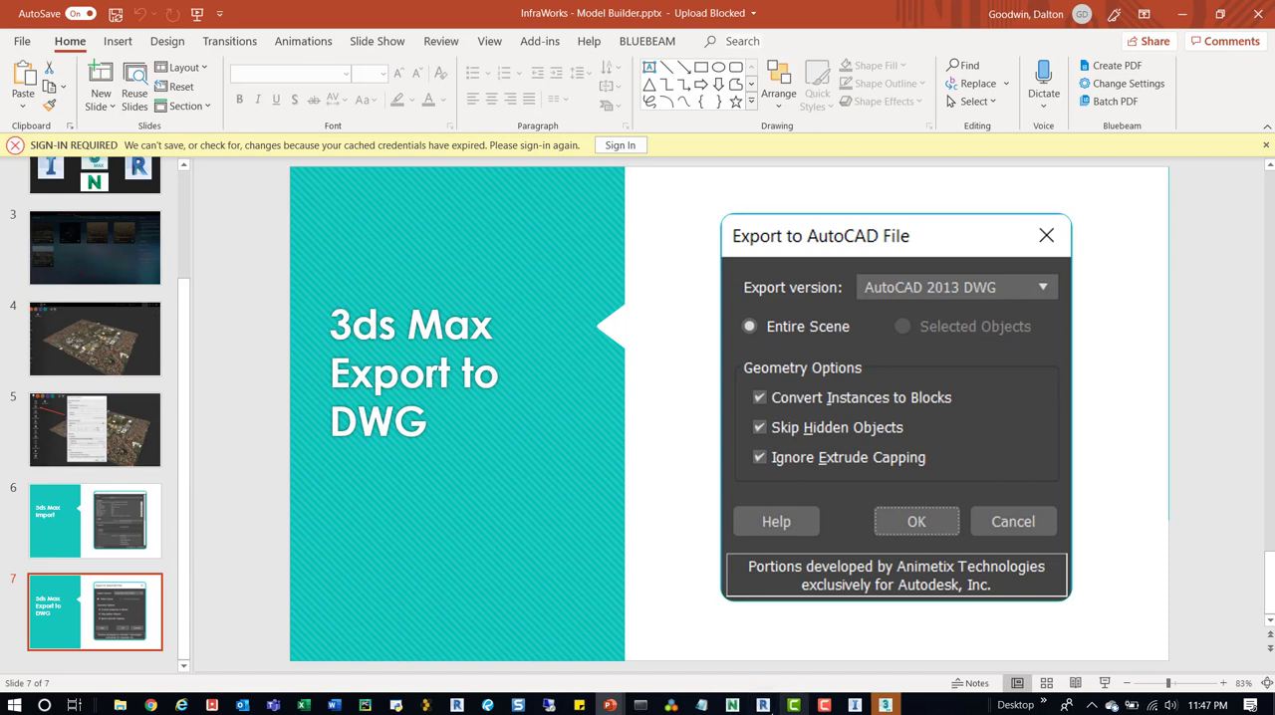
mouse_move(763, 705)
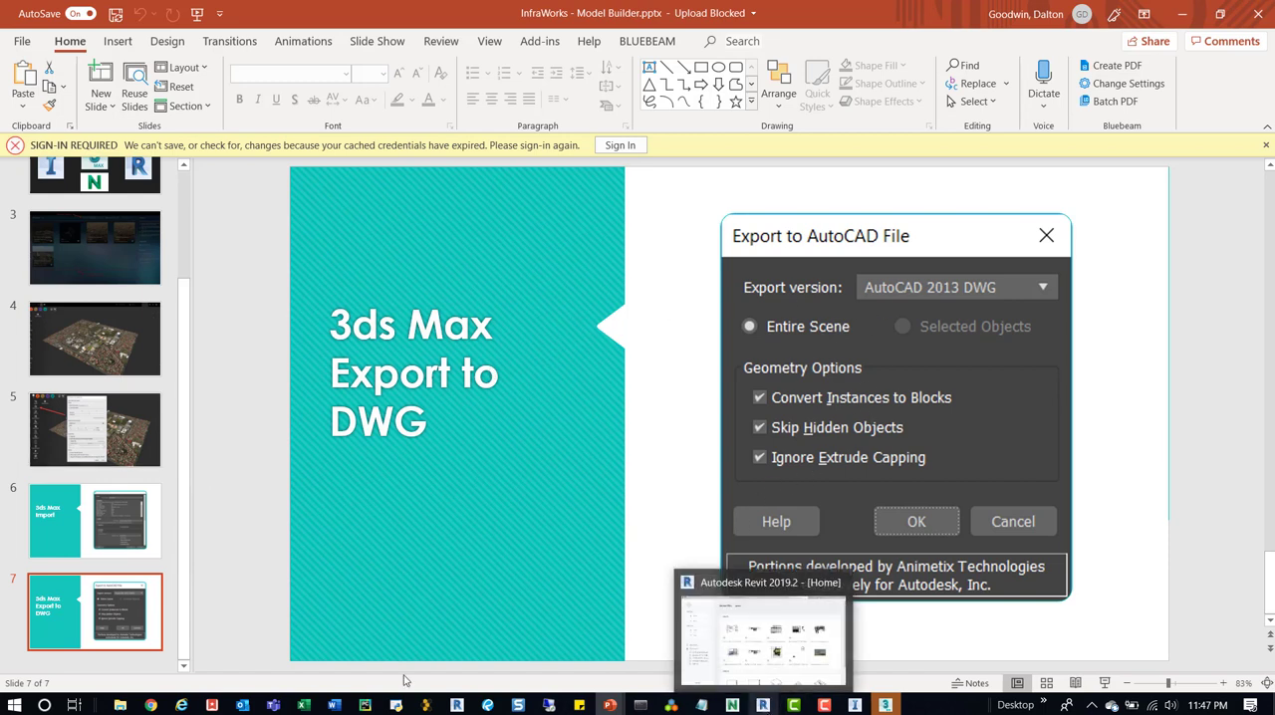
mouse_move(456, 706)
left_click(447, 639)
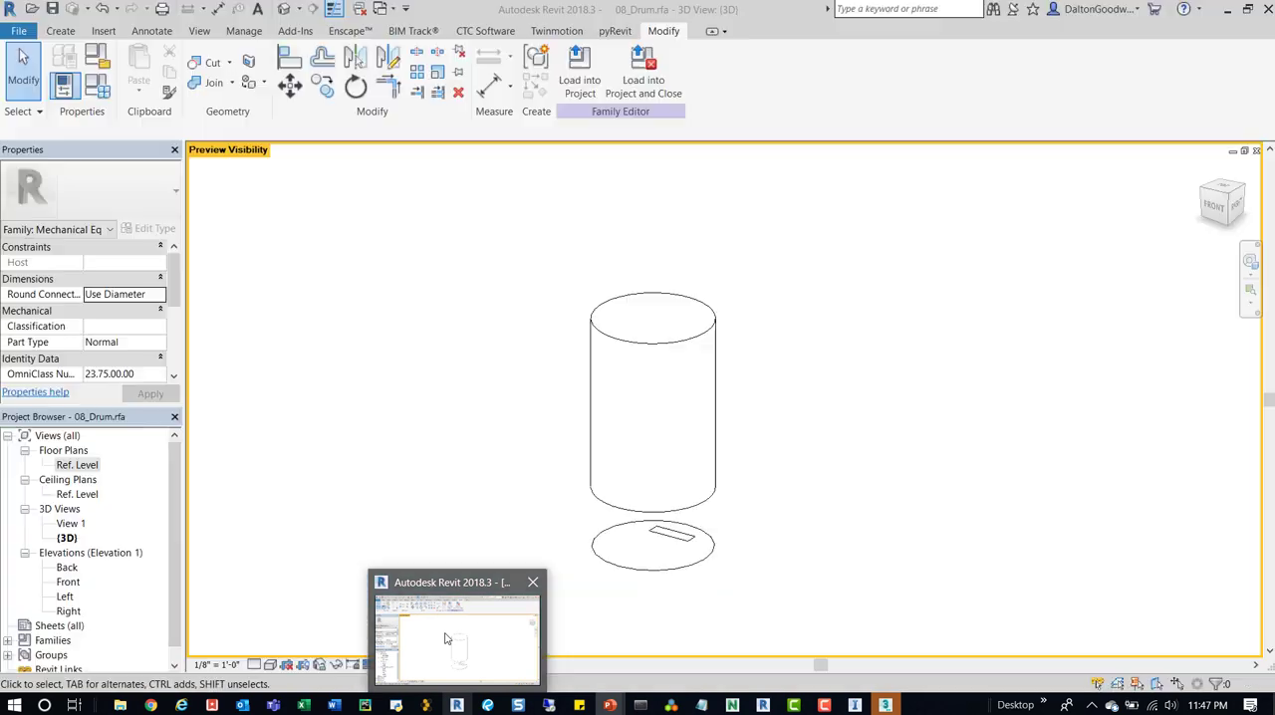
Close all open views of the 08_Drum family without saving its changes.
left_click(1257, 150)
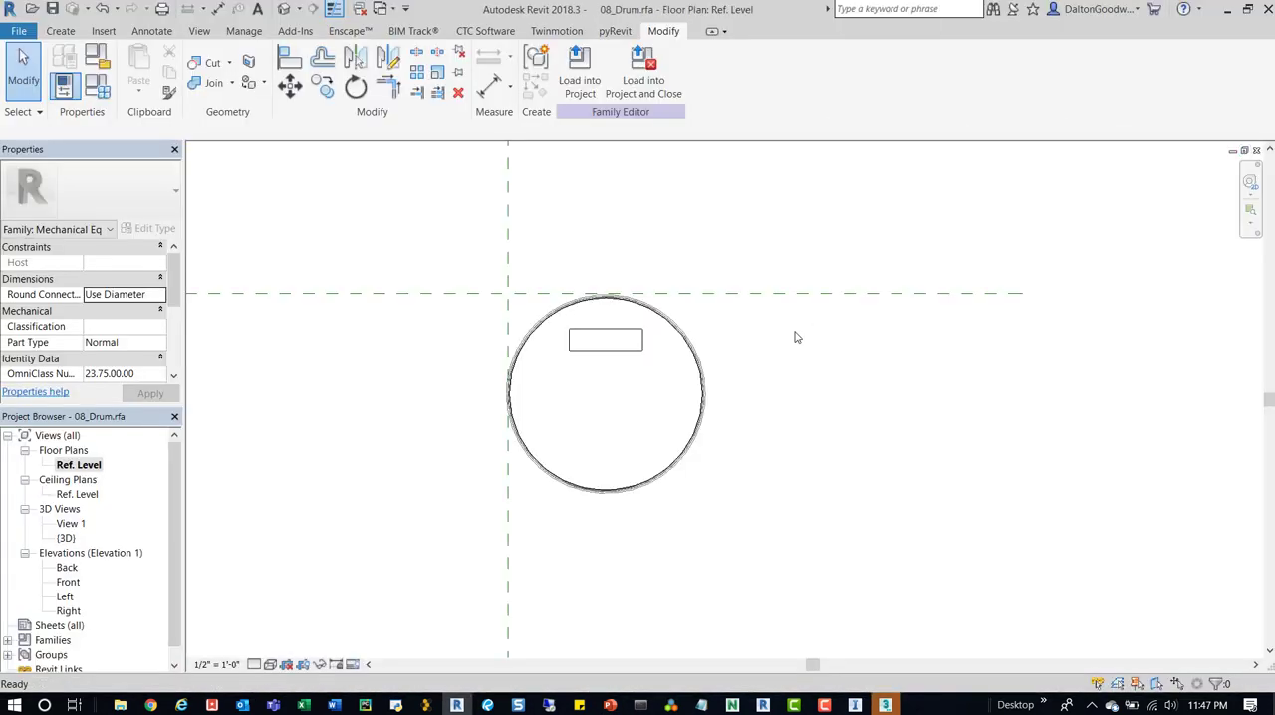
left_click(1258, 151)
left_click(1257, 151)
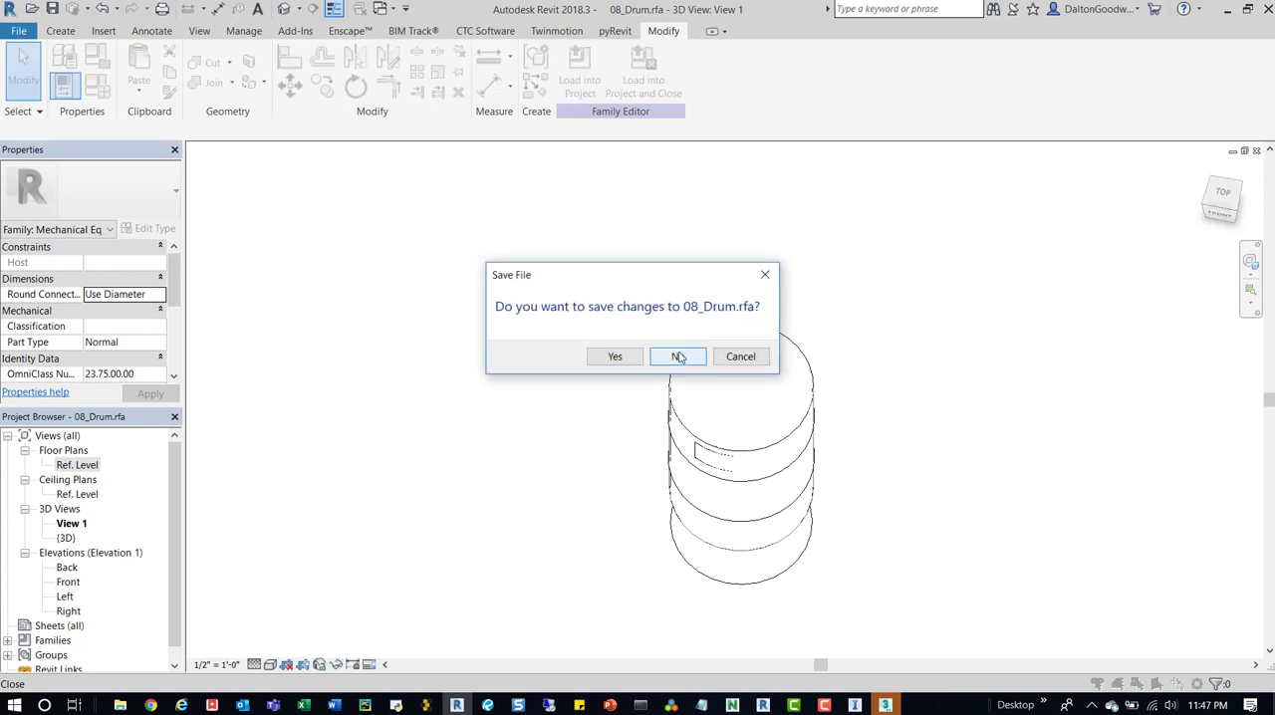
left_click(677, 356)
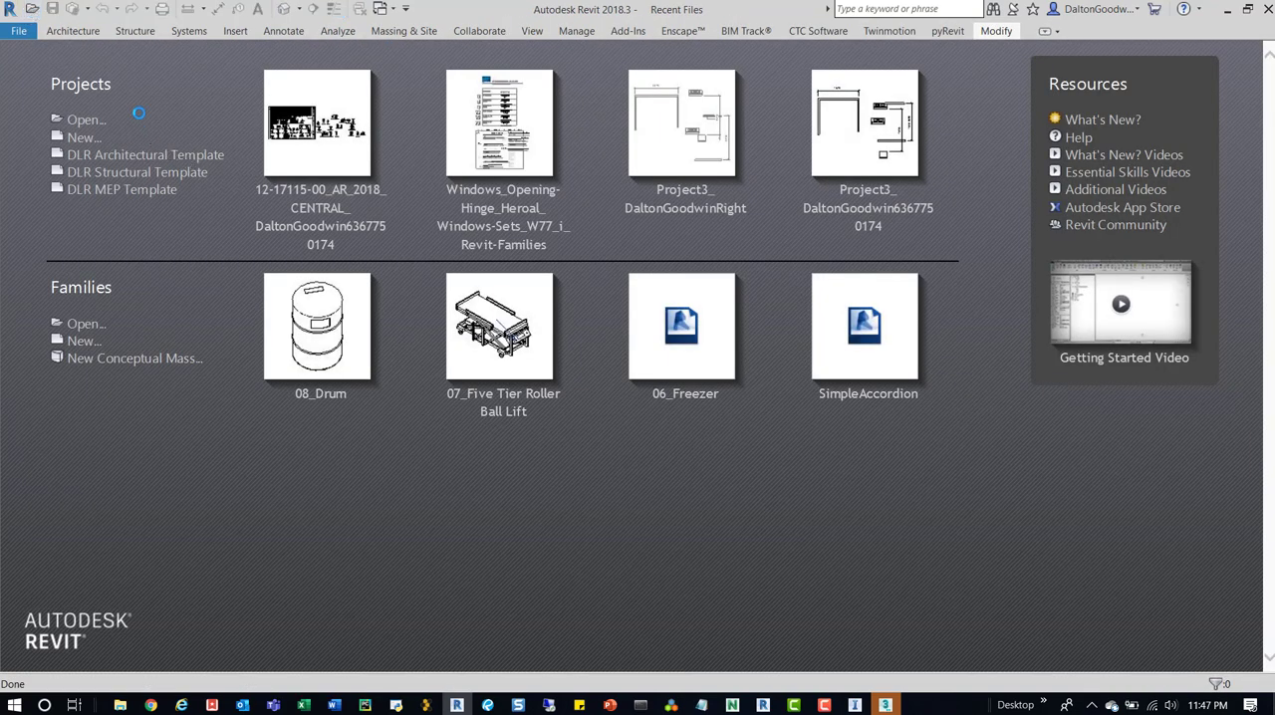
Create a new Revit project with no template file.
left_click(96, 119)
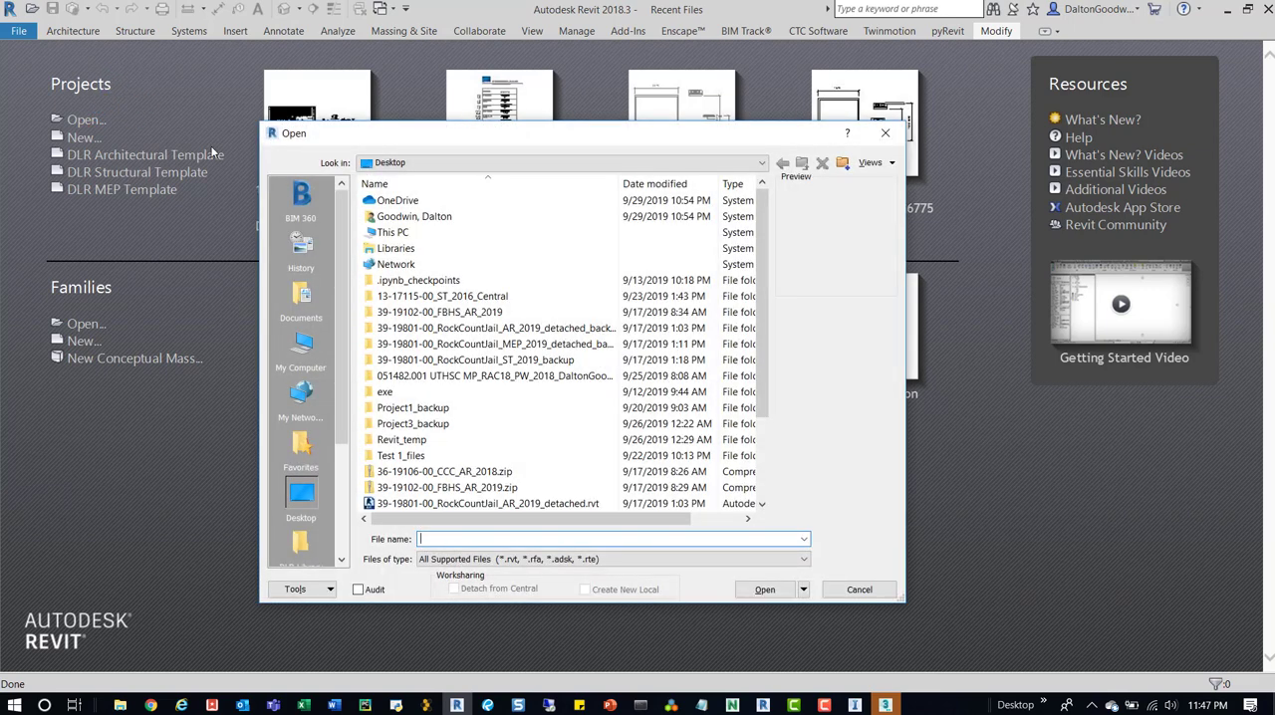
key("Escape")
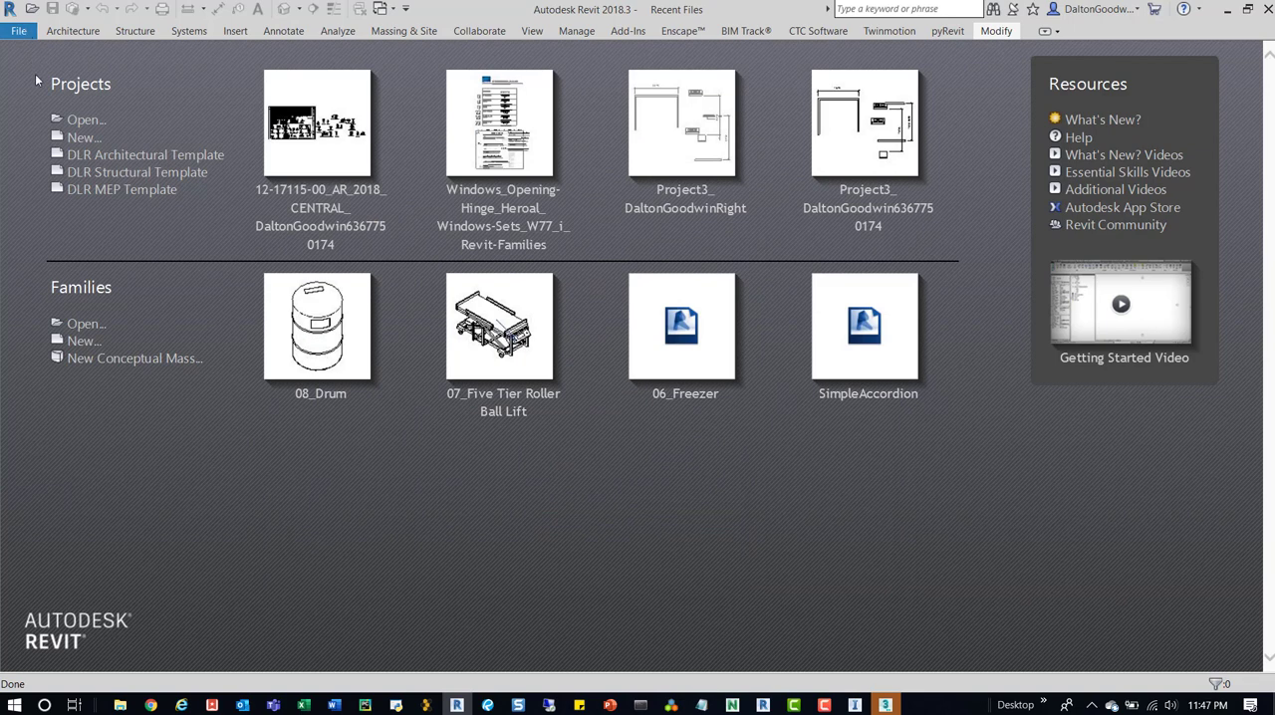
left_click(20, 32)
left_click(56, 107)
left_click(599, 325)
left_click(553, 336)
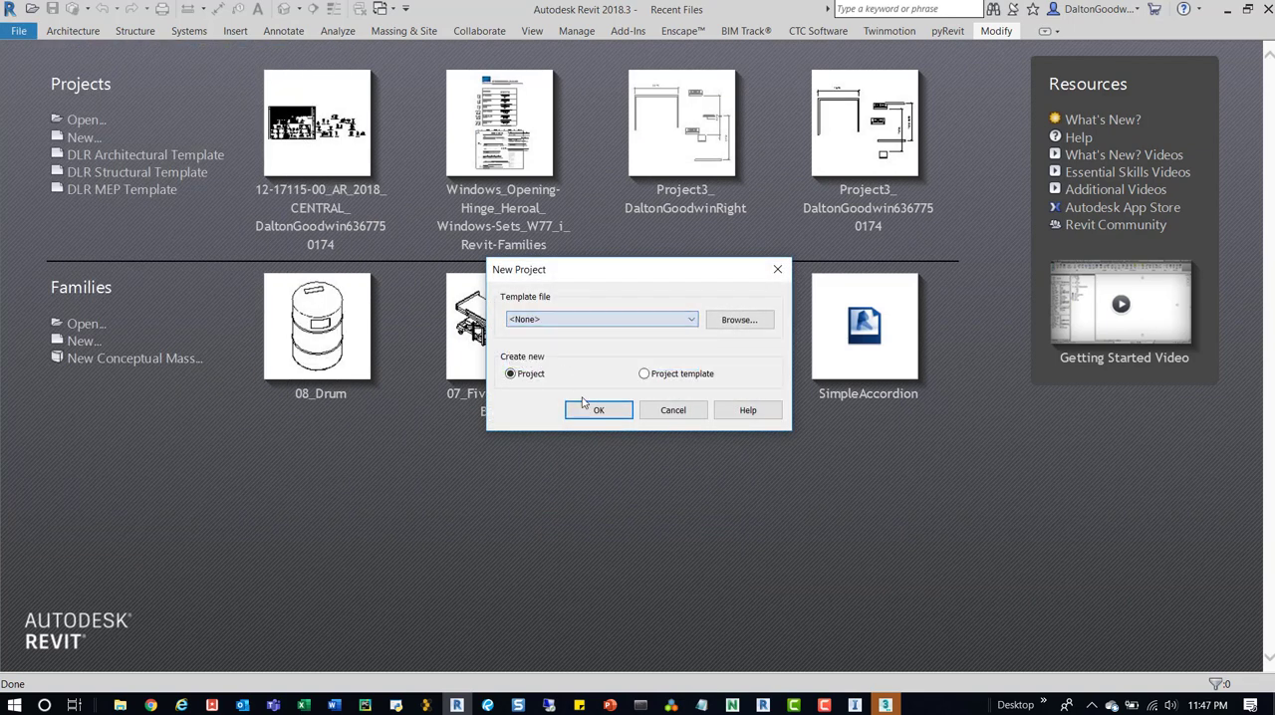
left_click(605, 410)
left_click(604, 354)
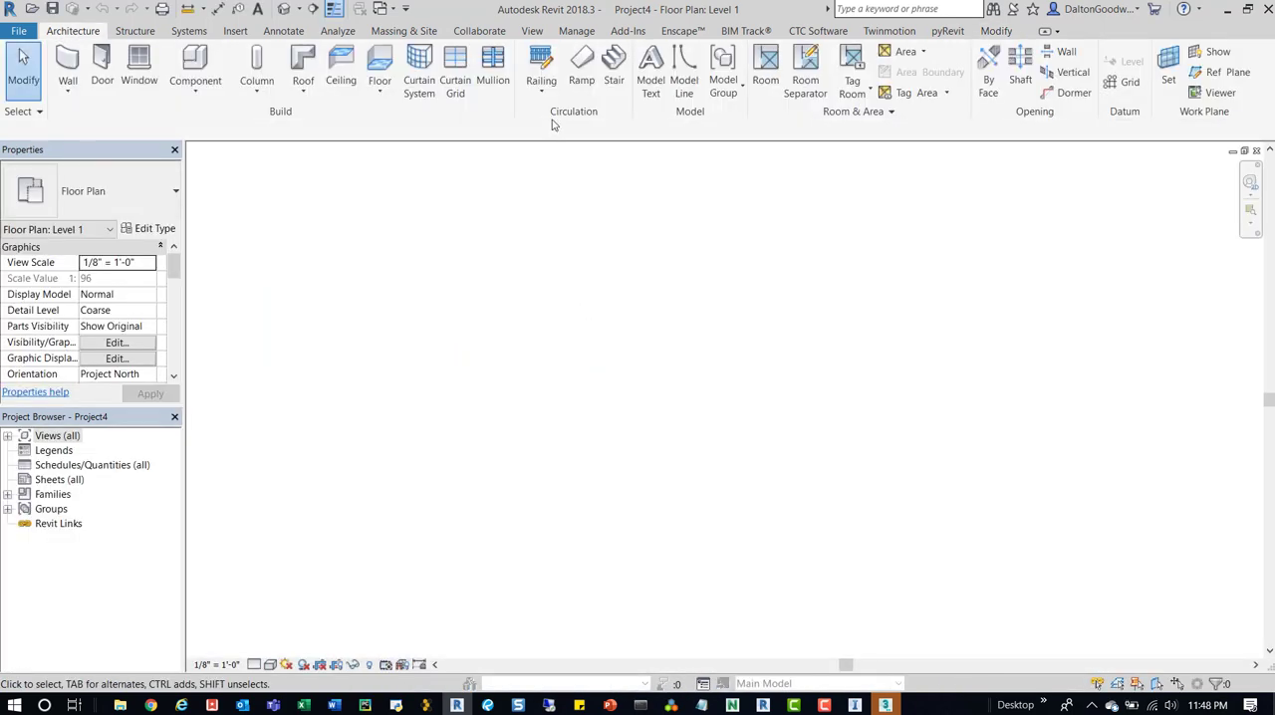
Start adding a coordination model up to the file selection, and switch to Navisworks Manage 2018.
left_click(236, 31)
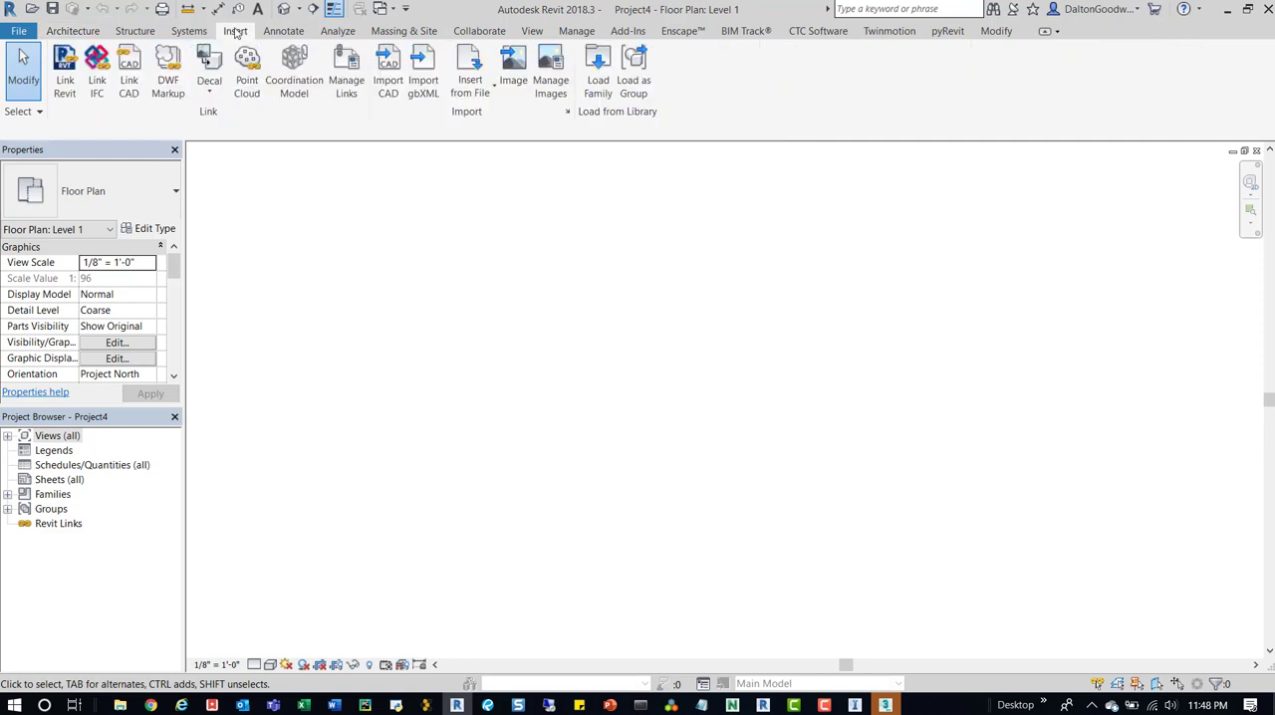
left_click(294, 64)
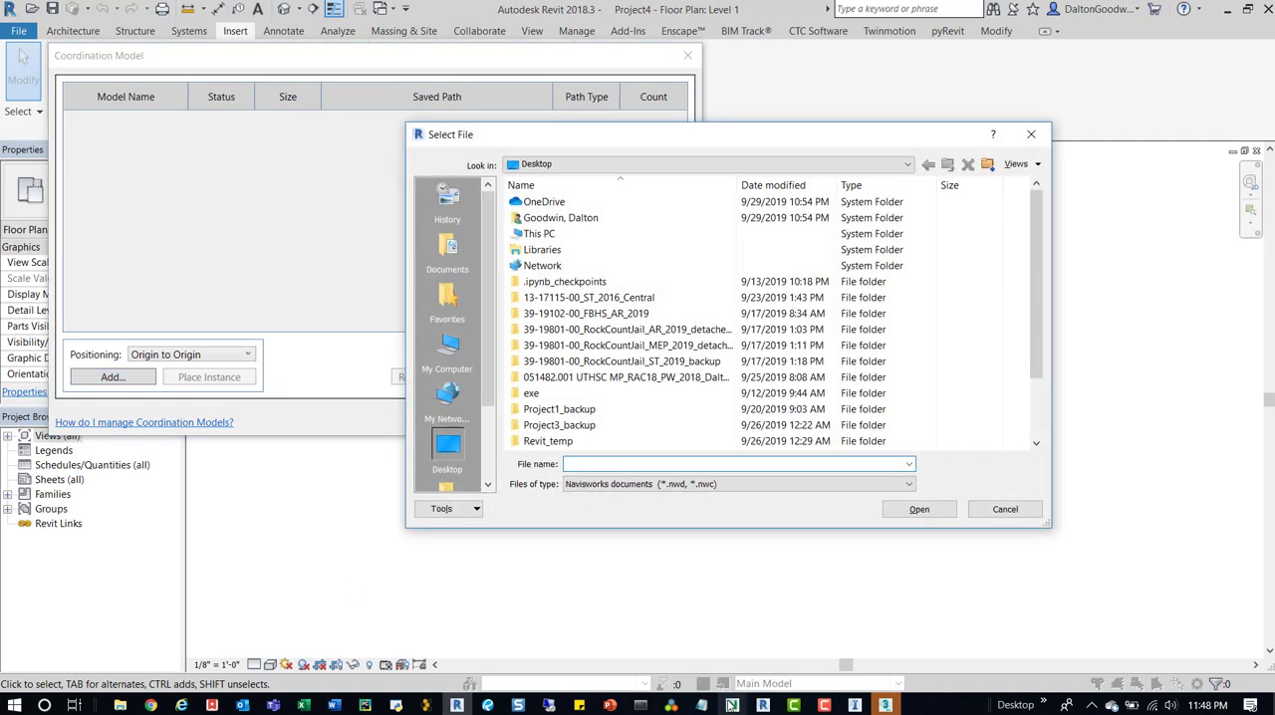
mouse_move(732, 706)
left_click(759, 652)
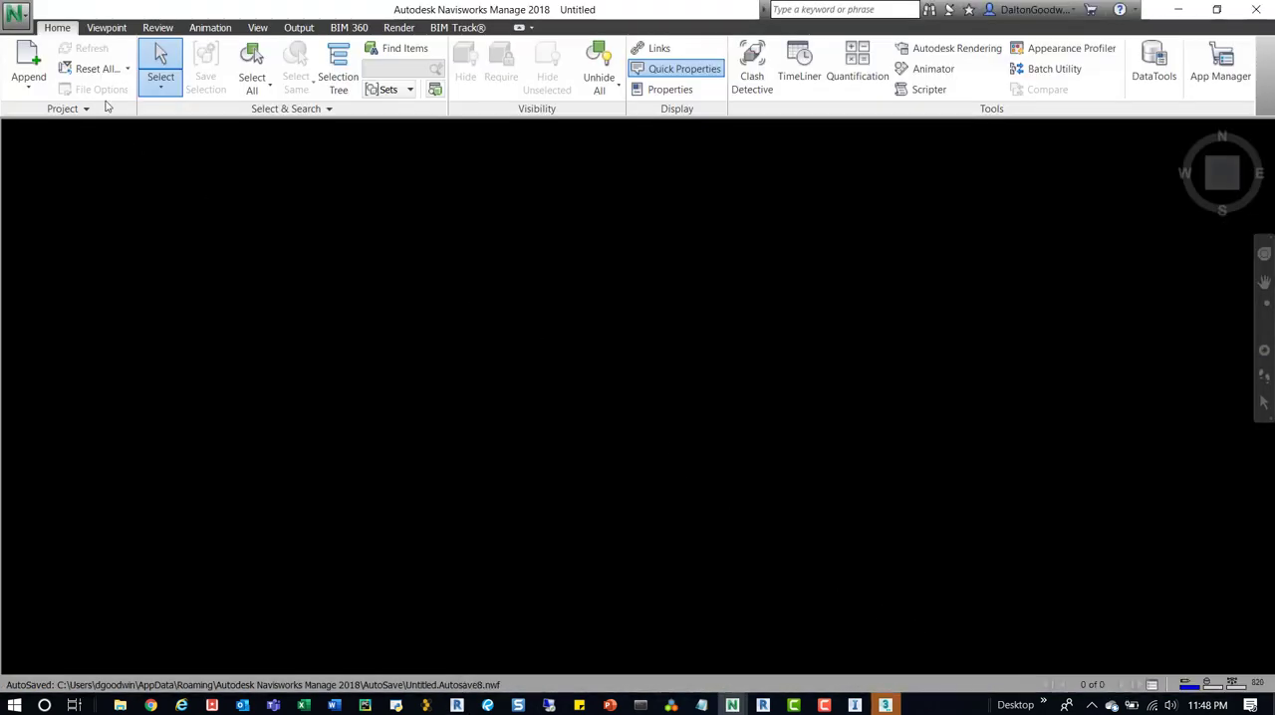
Start appending a file and browse to the InfraWorks - Model Builder folder using its path copied from File Explorer.
left_click(28, 62)
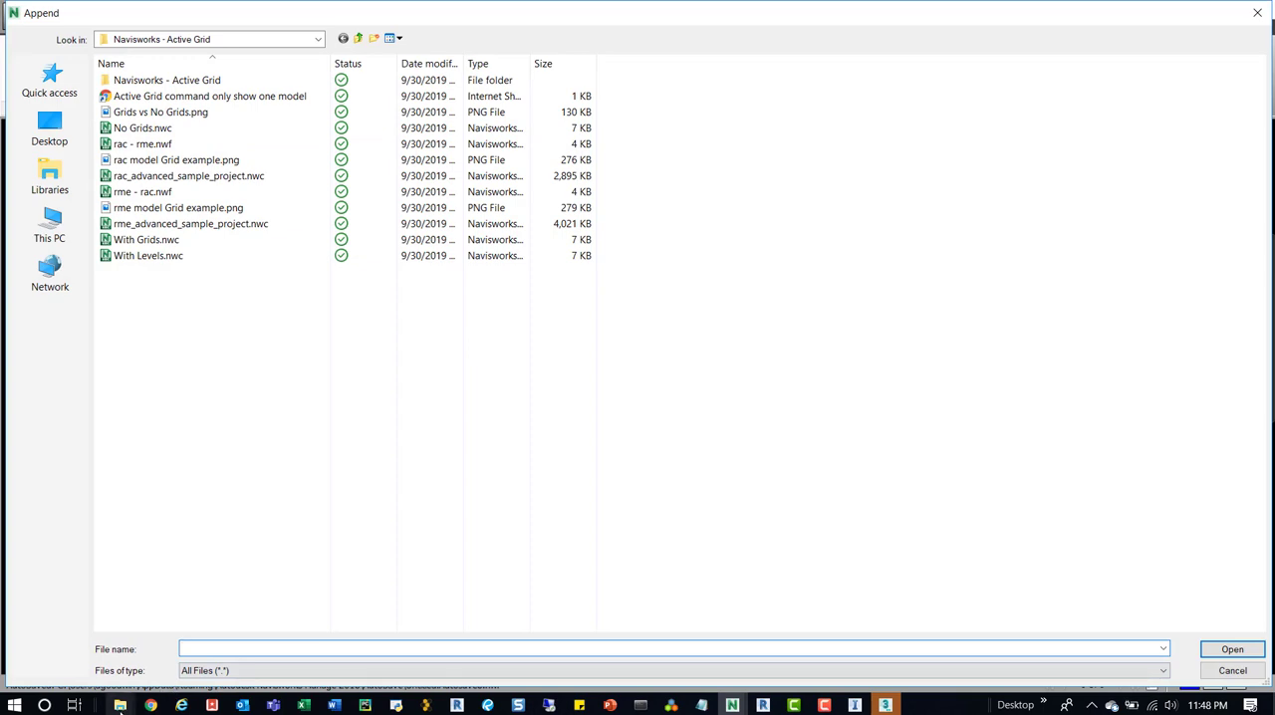
mouse_move(120, 705)
left_click(992, 642)
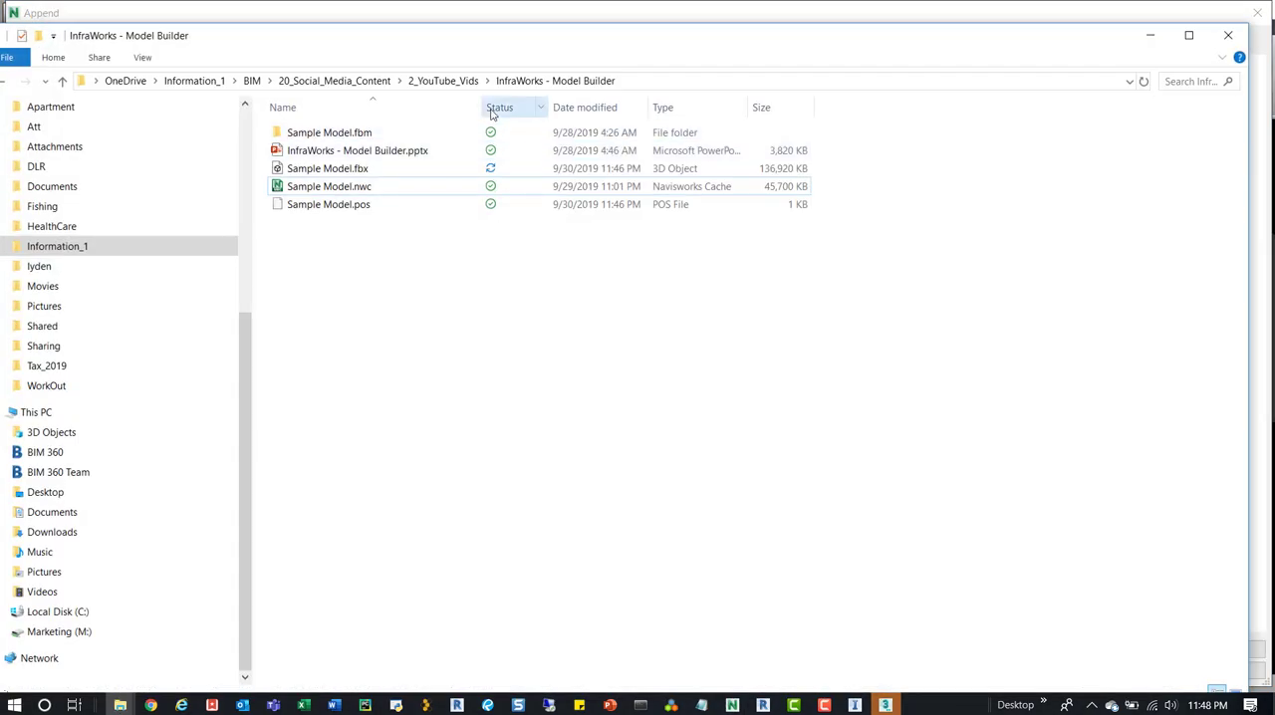
left_click(621, 80)
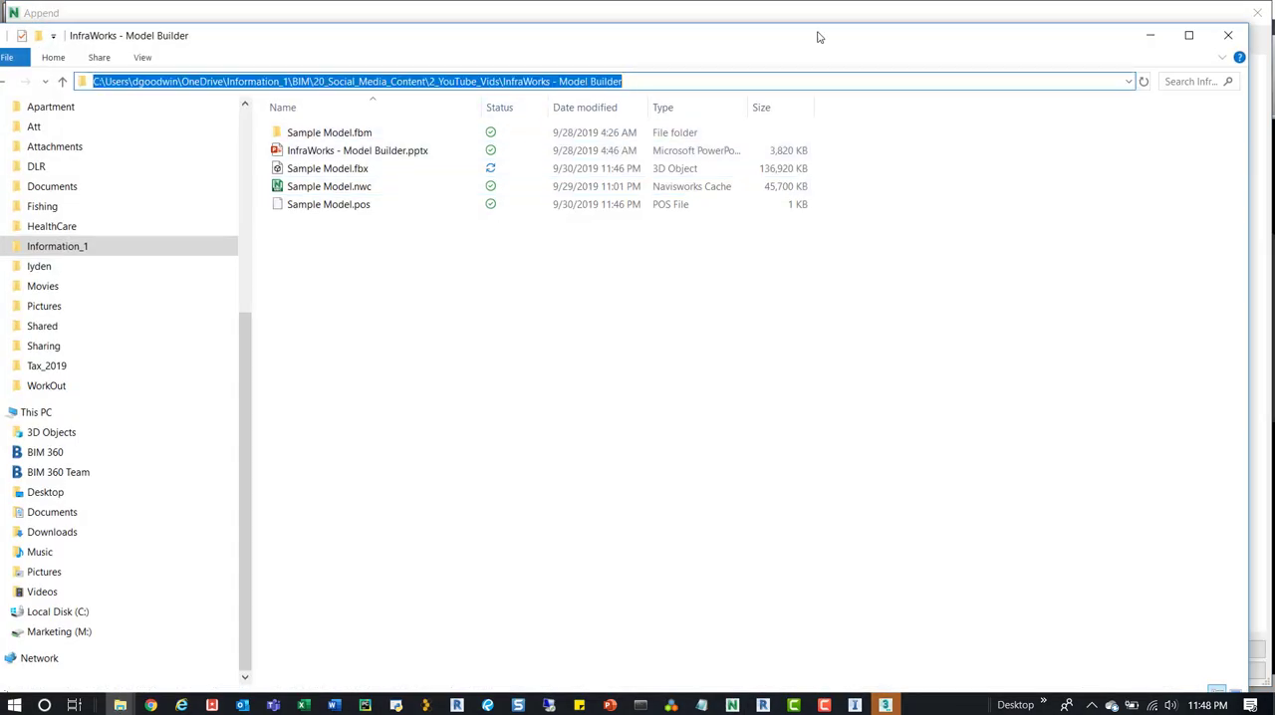
left_click(1150, 35)
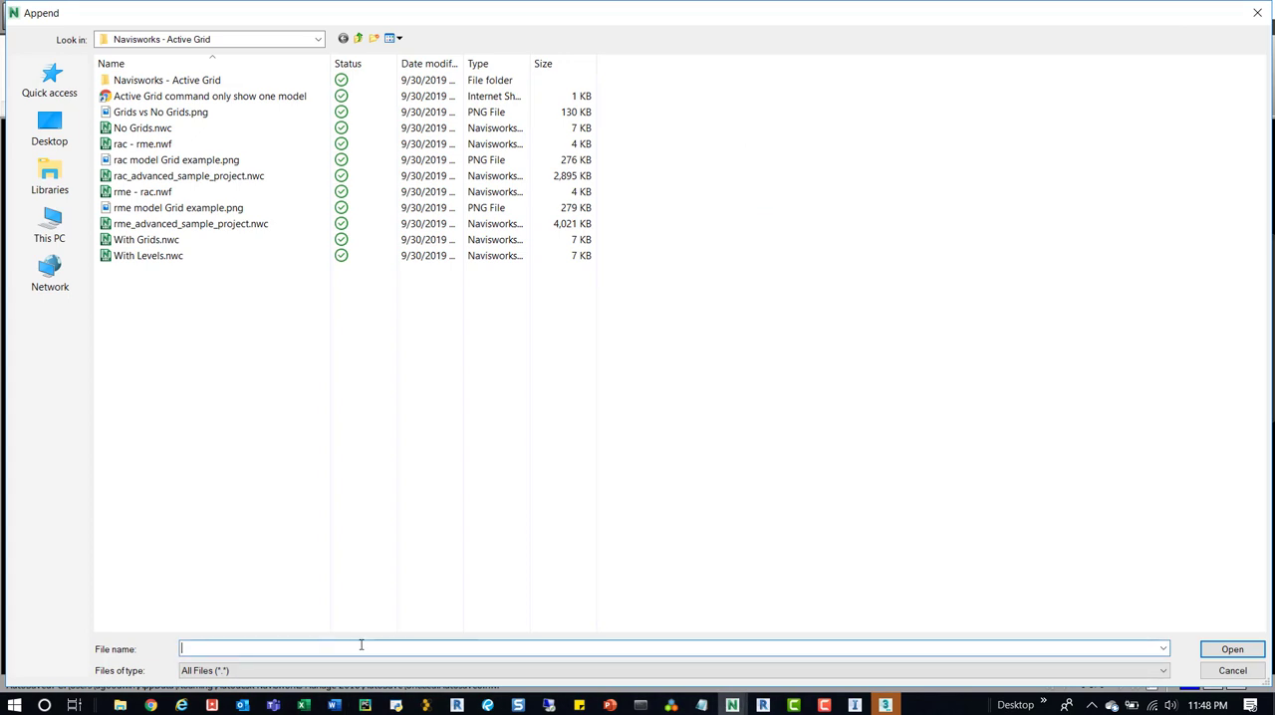
key("ctrl+v")
key("Return")
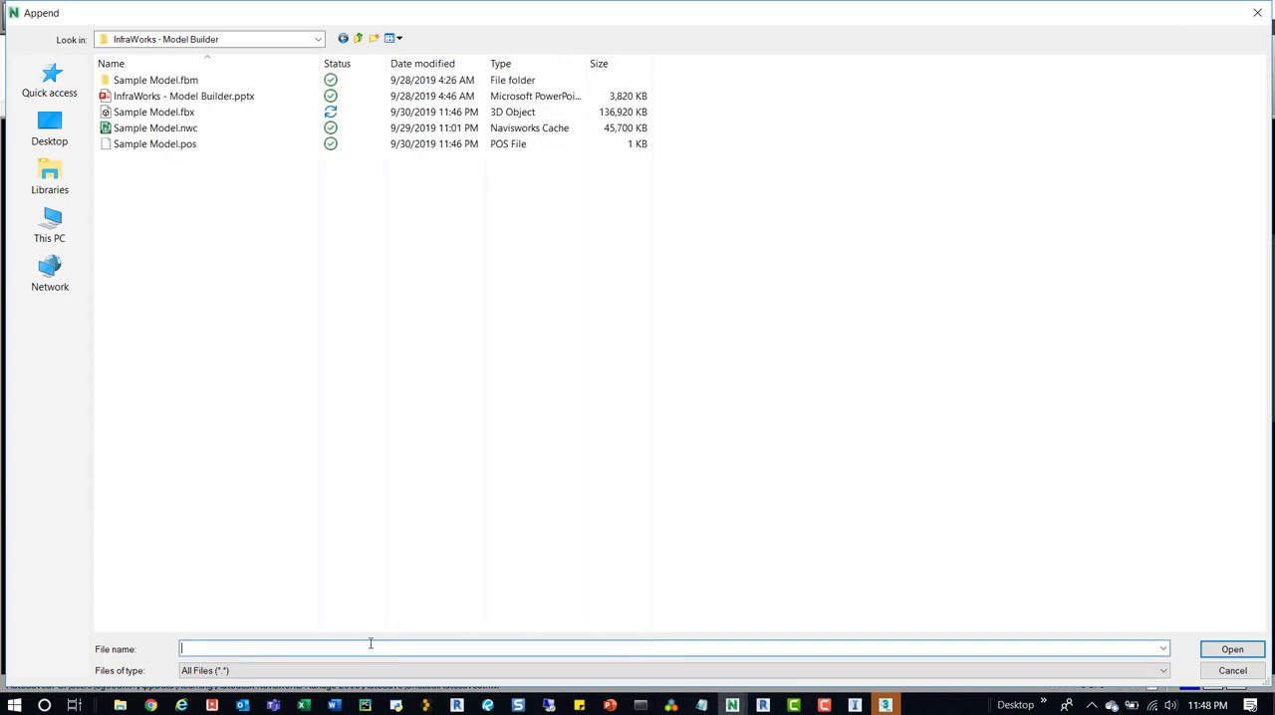
Delete the old Sample Model.nwc cache file from the InfraWorks - Model Builder folder.
left_click(174, 128)
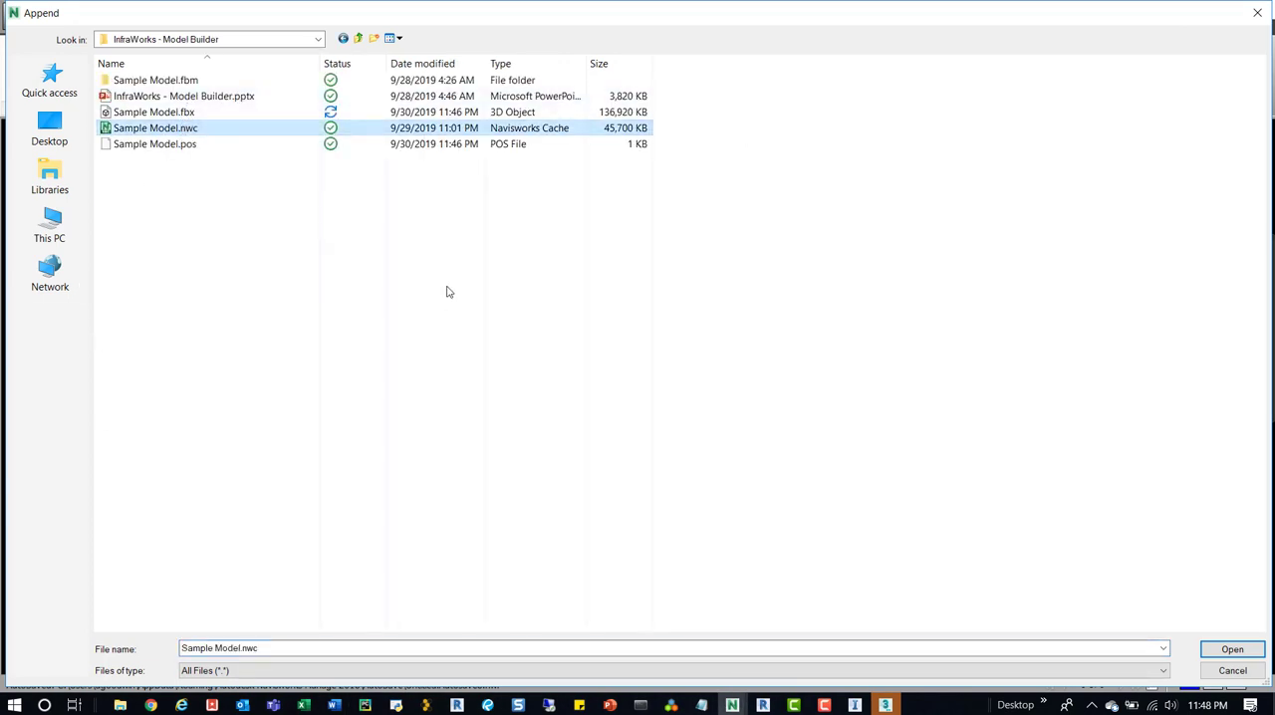
key("Delete")
key("Return")
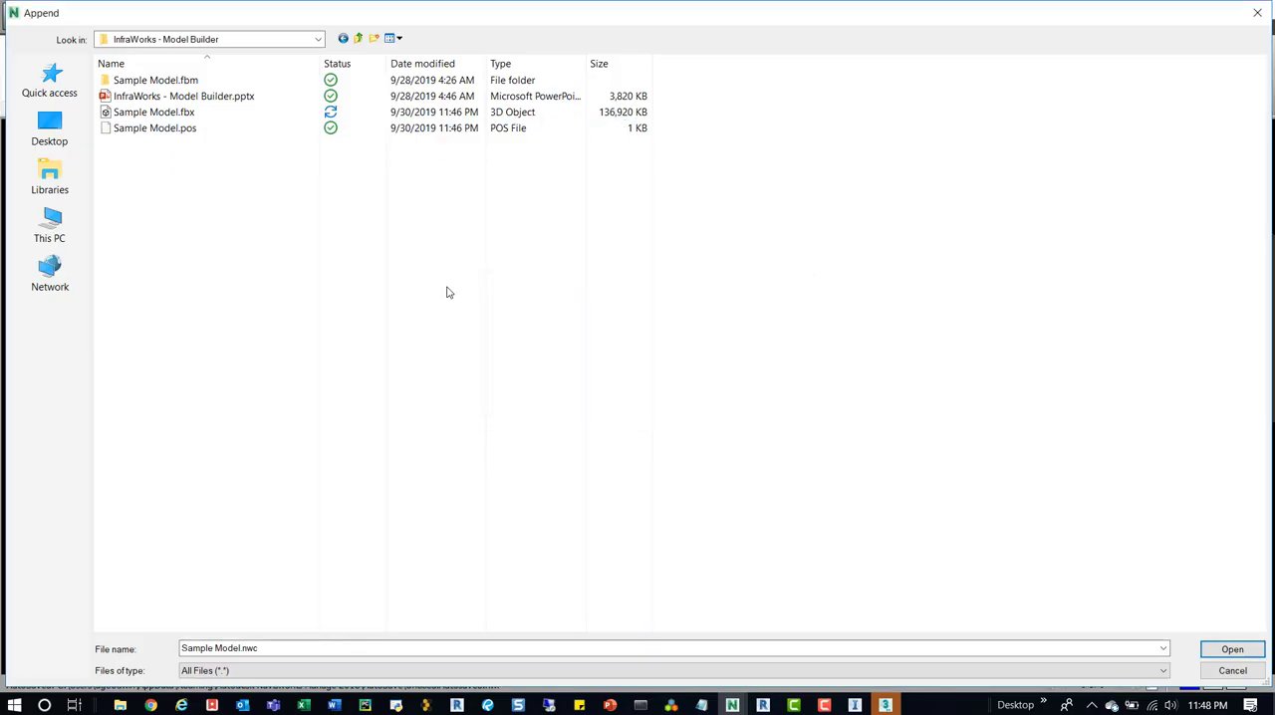
Append Sample Model.fbx to the empty Navisworks scene.
left_click(168, 112)
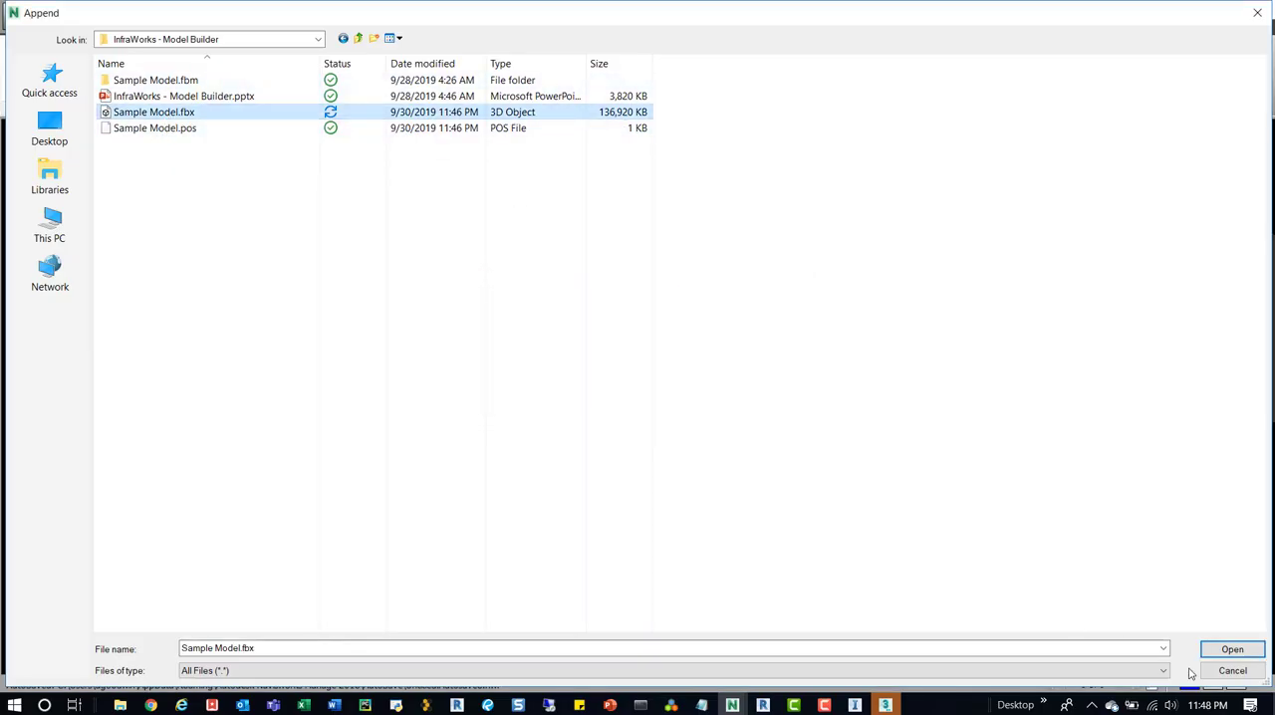
left_click(1257, 652)
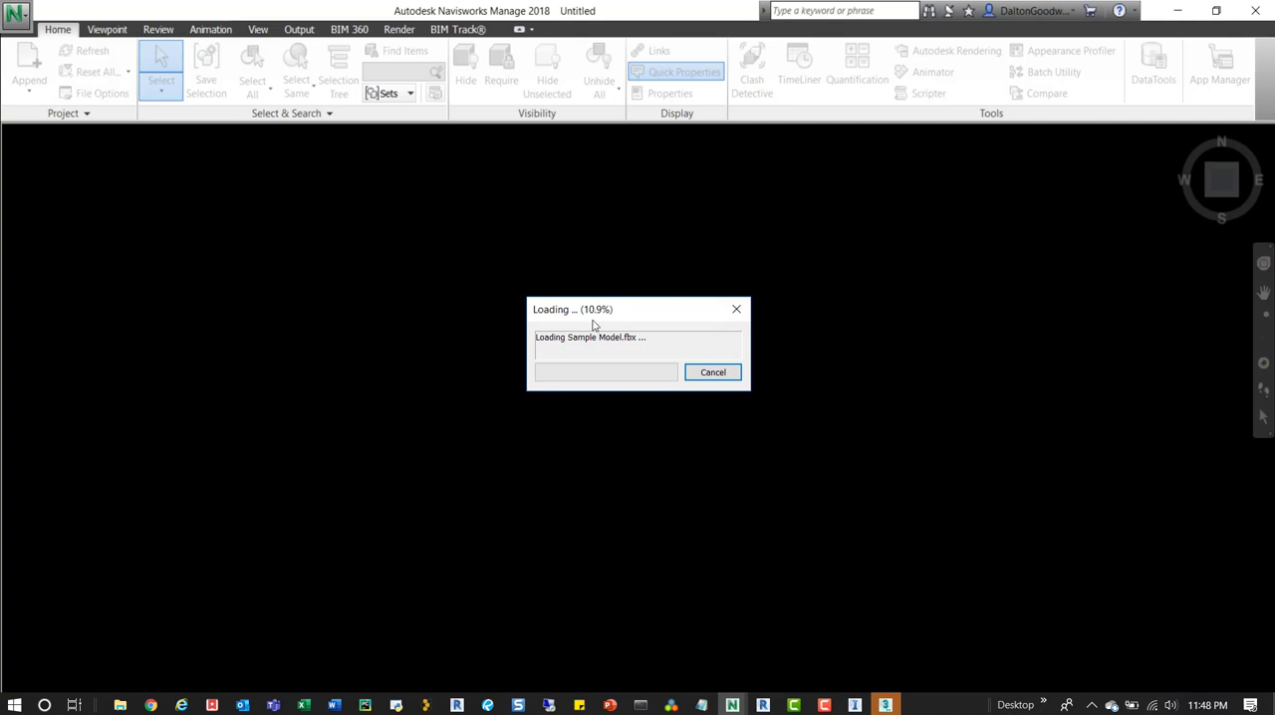
left_click(857, 706)
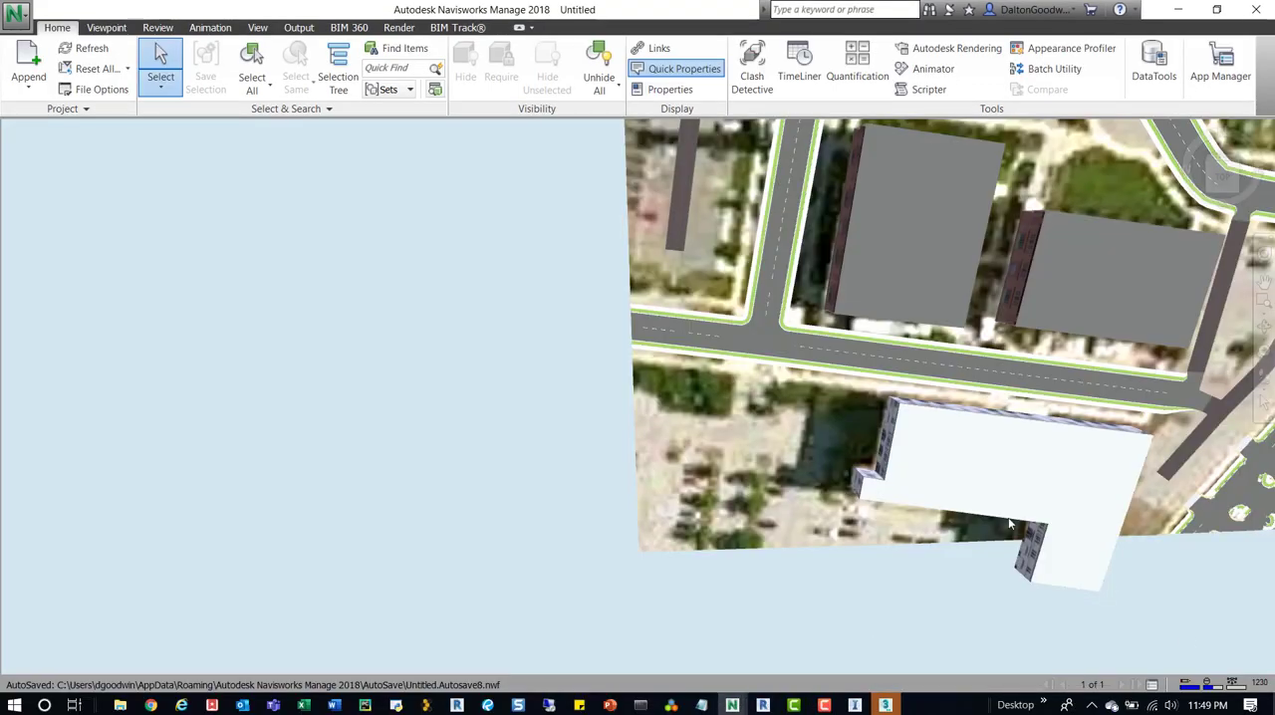
Examine the whole appended city model, and check the Sample Model.nwc cache file in File Explorer.
scroll(586, 370, "down", 5)
middle_click_drag(586, 370, 475, 265, "shift")
scroll(387, 313, "down", 5)
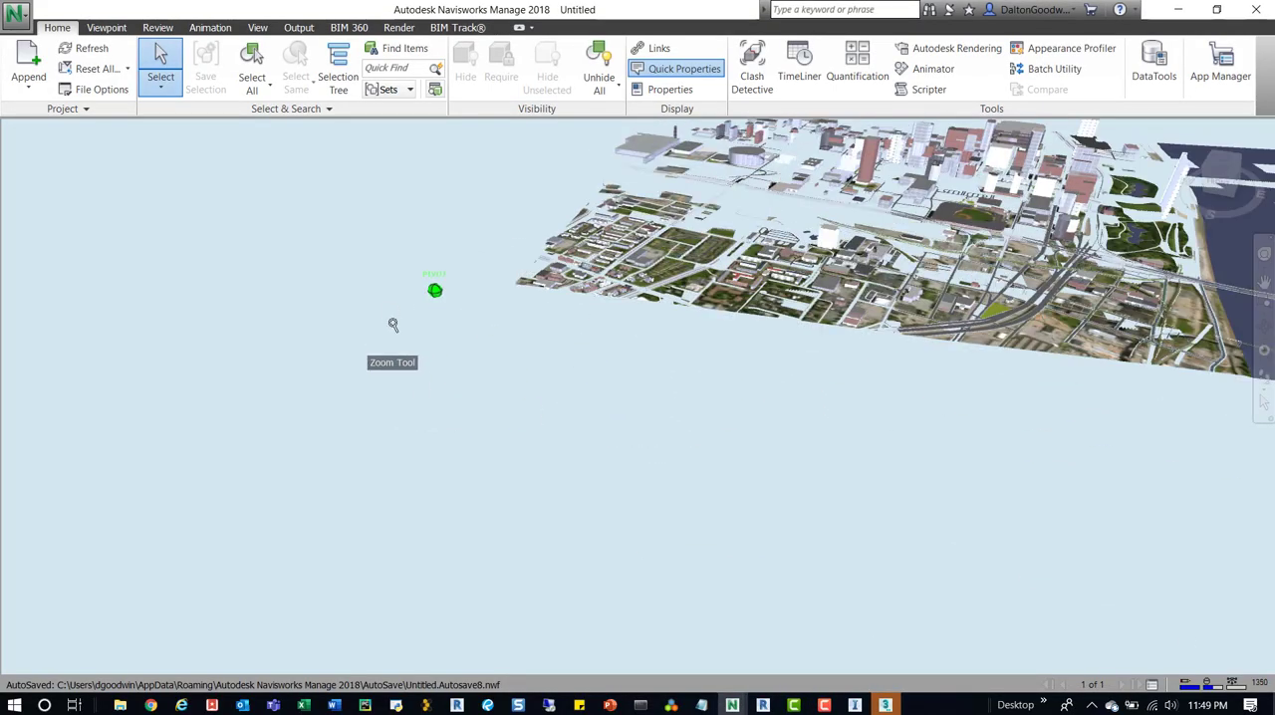
scroll(855, 165, "up", 5)
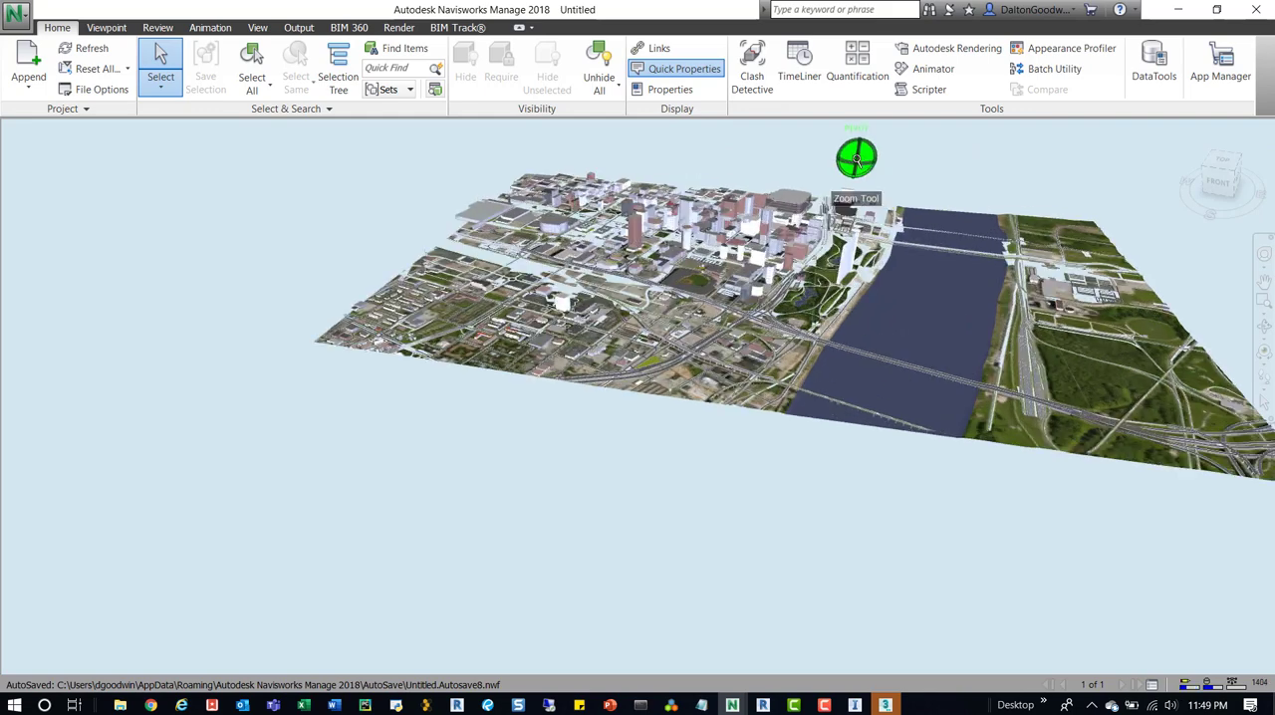
scroll(788, 176, "up", 4)
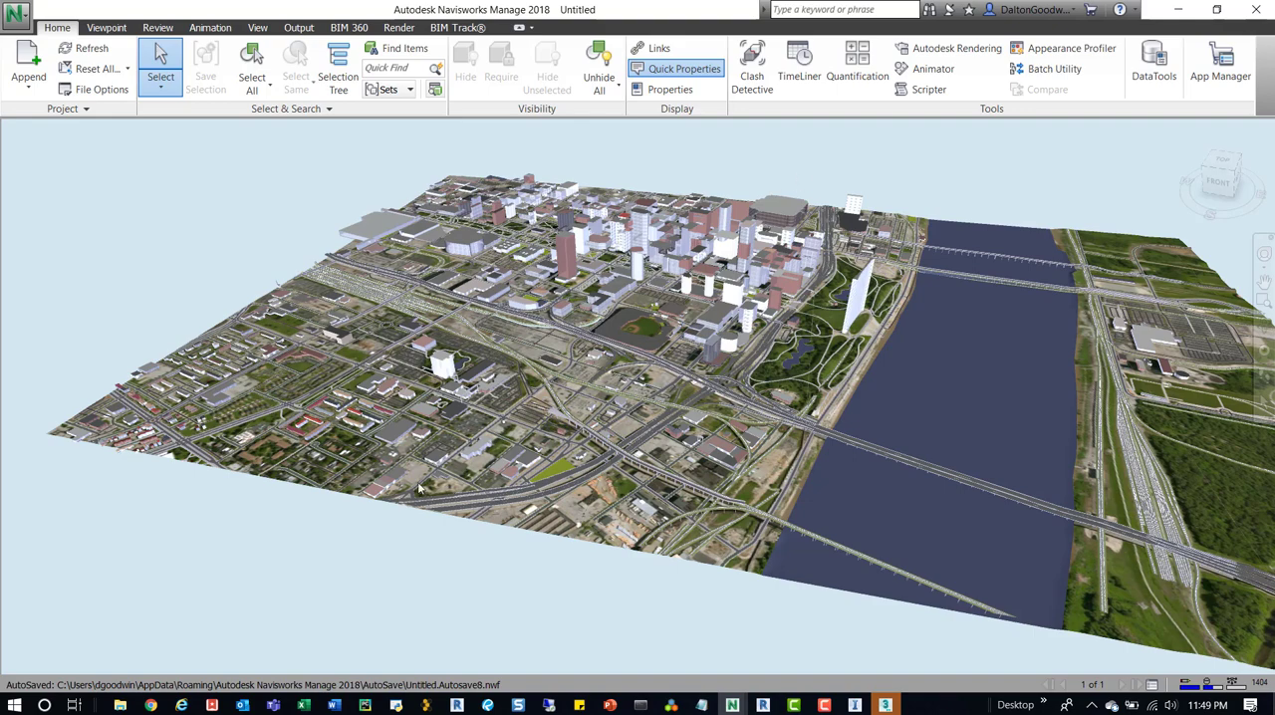
left_click(120, 705)
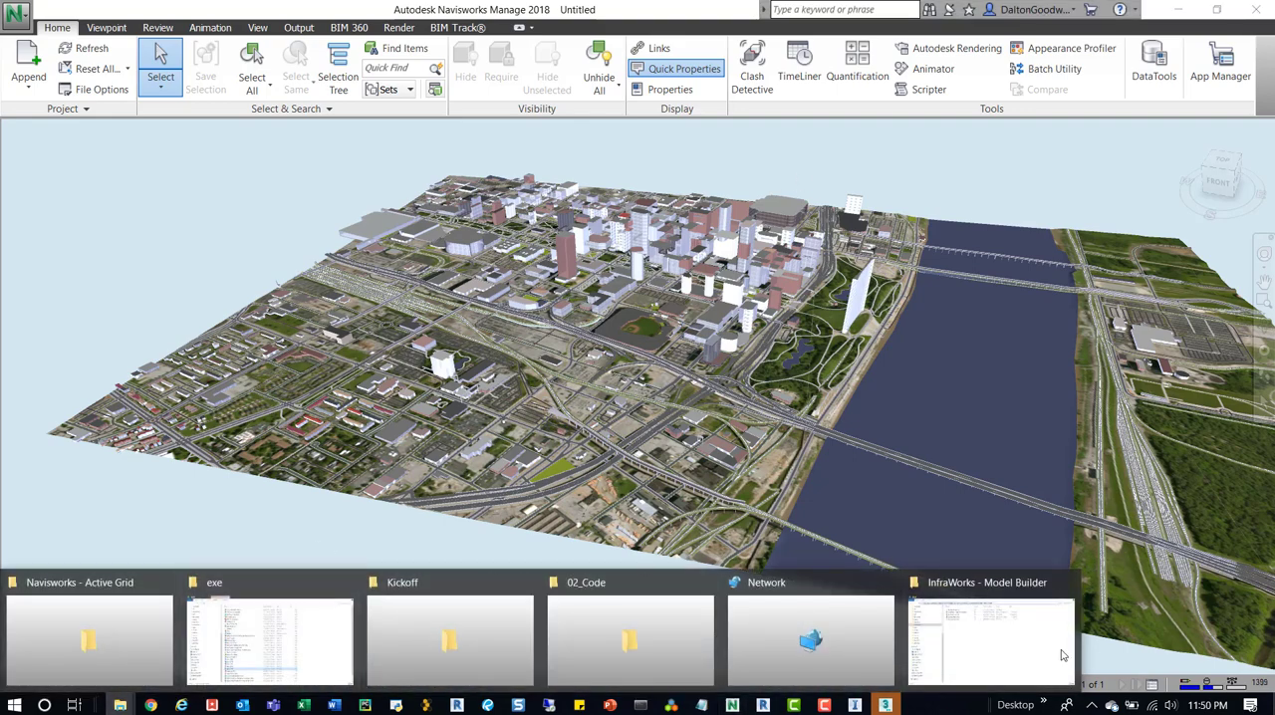
left_click(1063, 656)
left_click(365, 191)
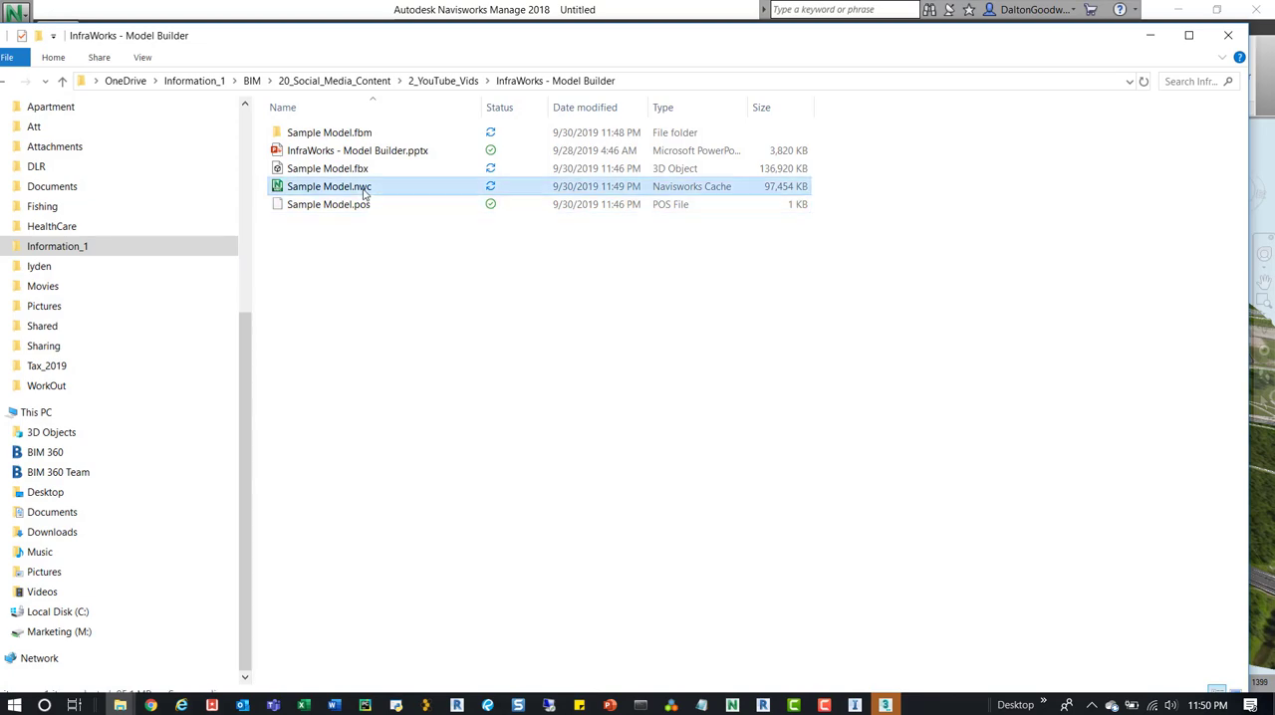
left_click(1150, 35)
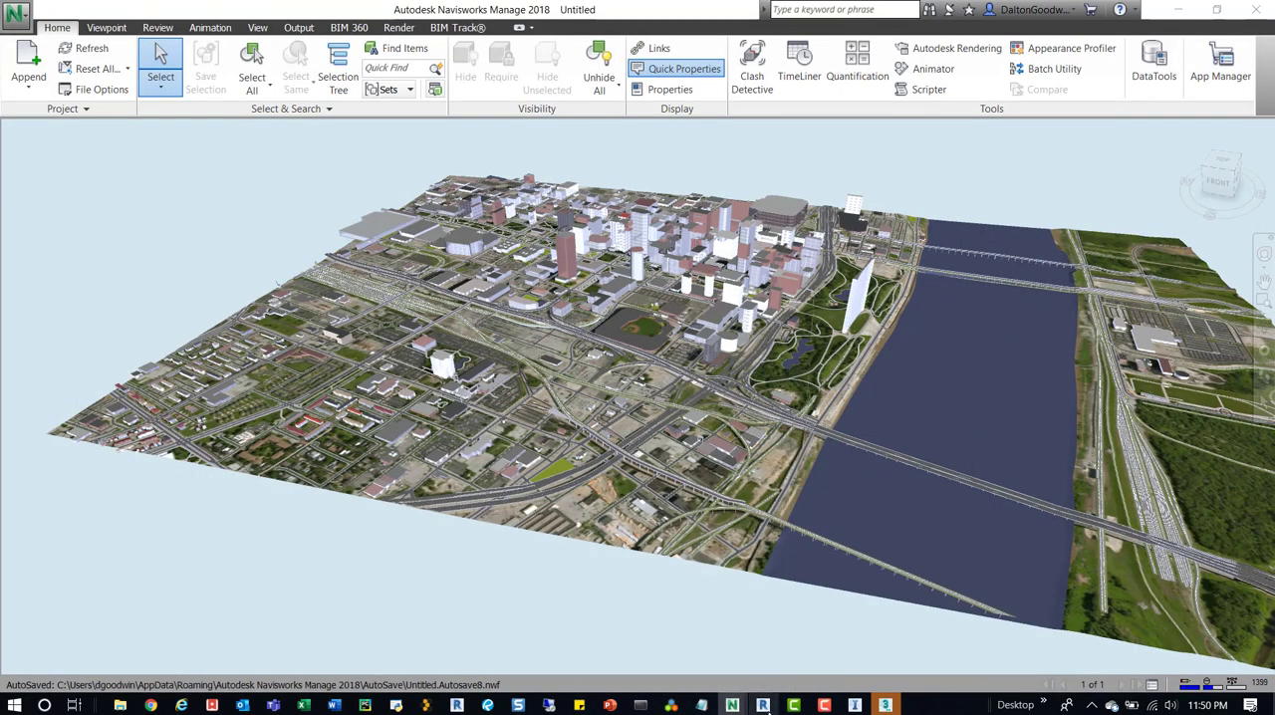
Switch back to Revit and add Sample Model.nwc from the InfraWorks - Model Builder folder as a coordination model.
left_click(764, 705)
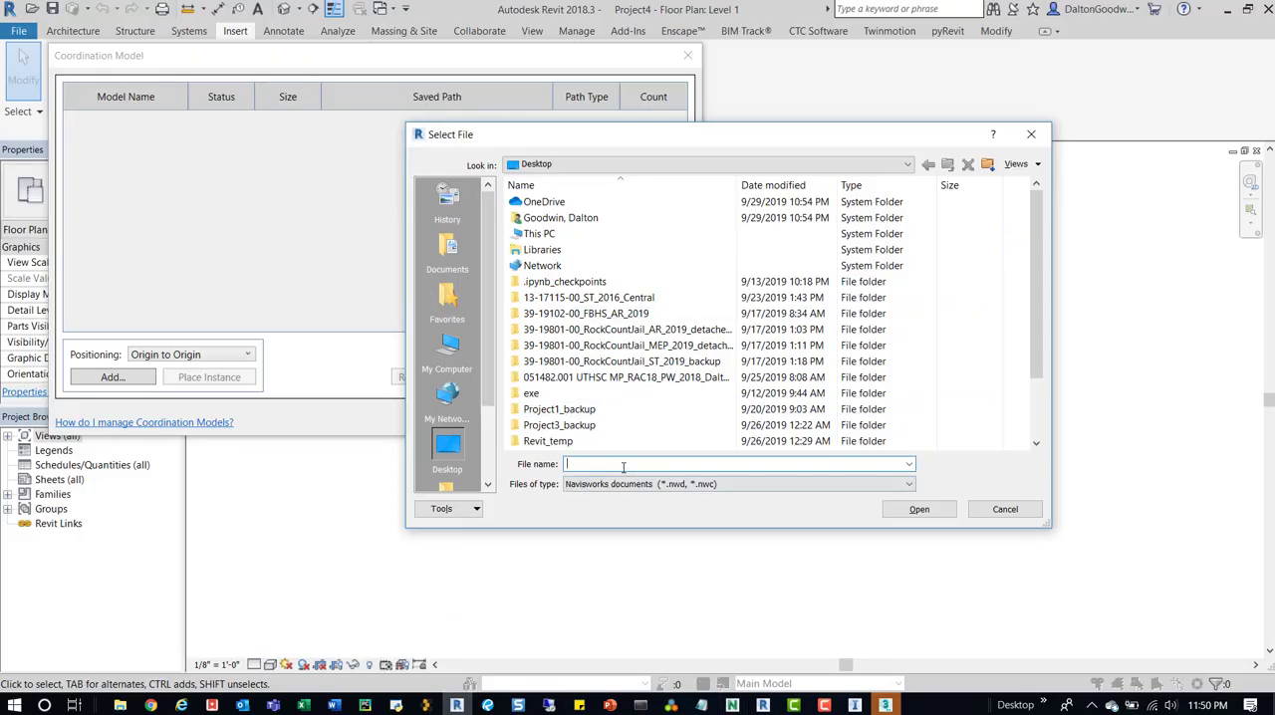
key("ctrl+v")
key("Return")
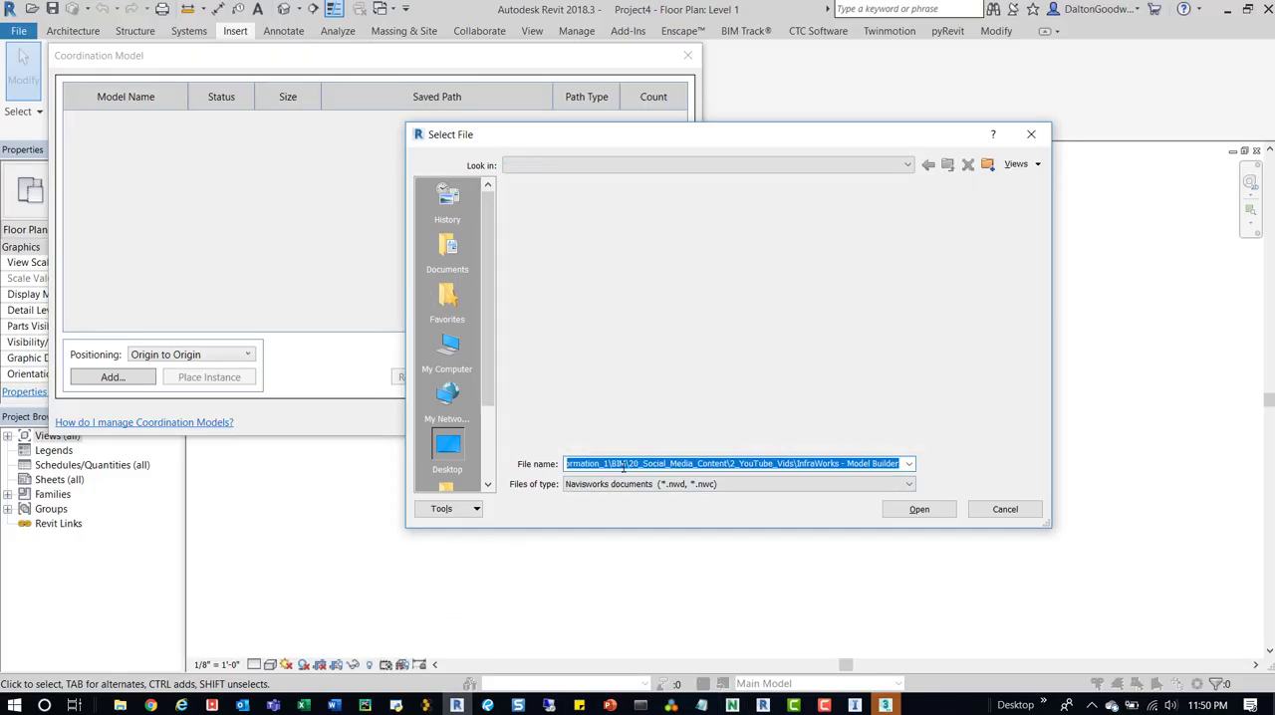
left_click(563, 219)
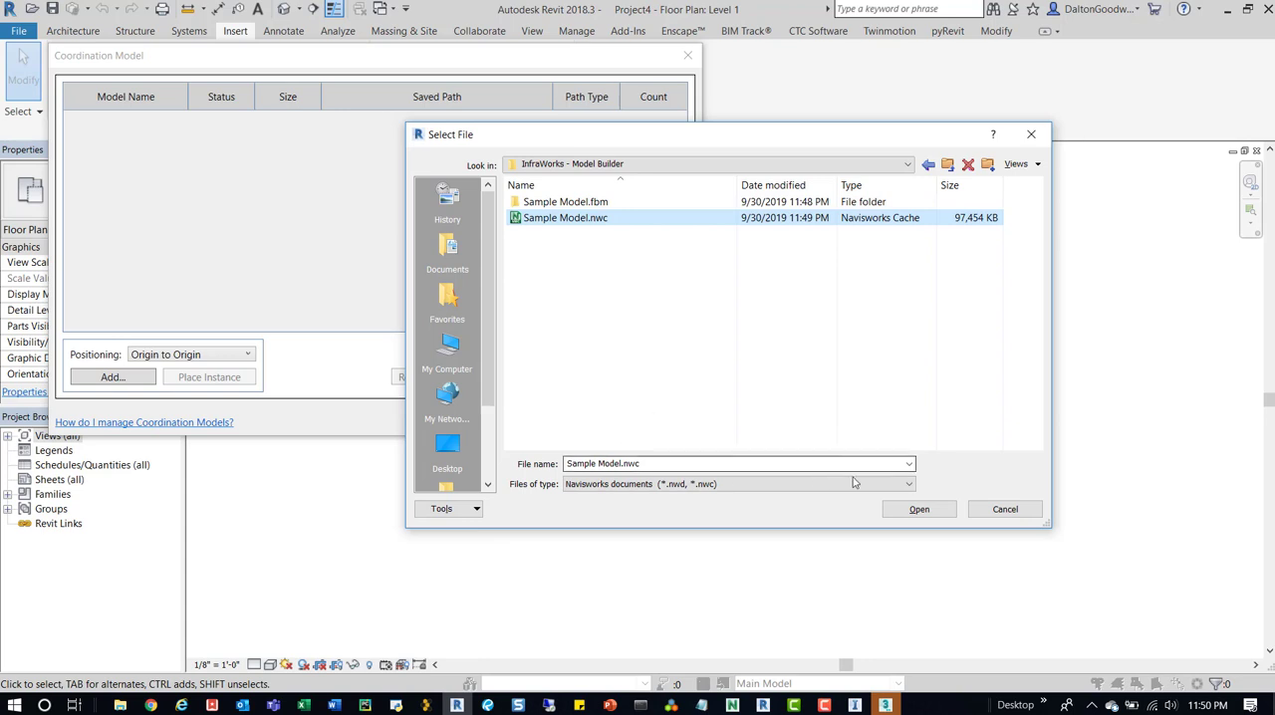
left_click(918, 510)
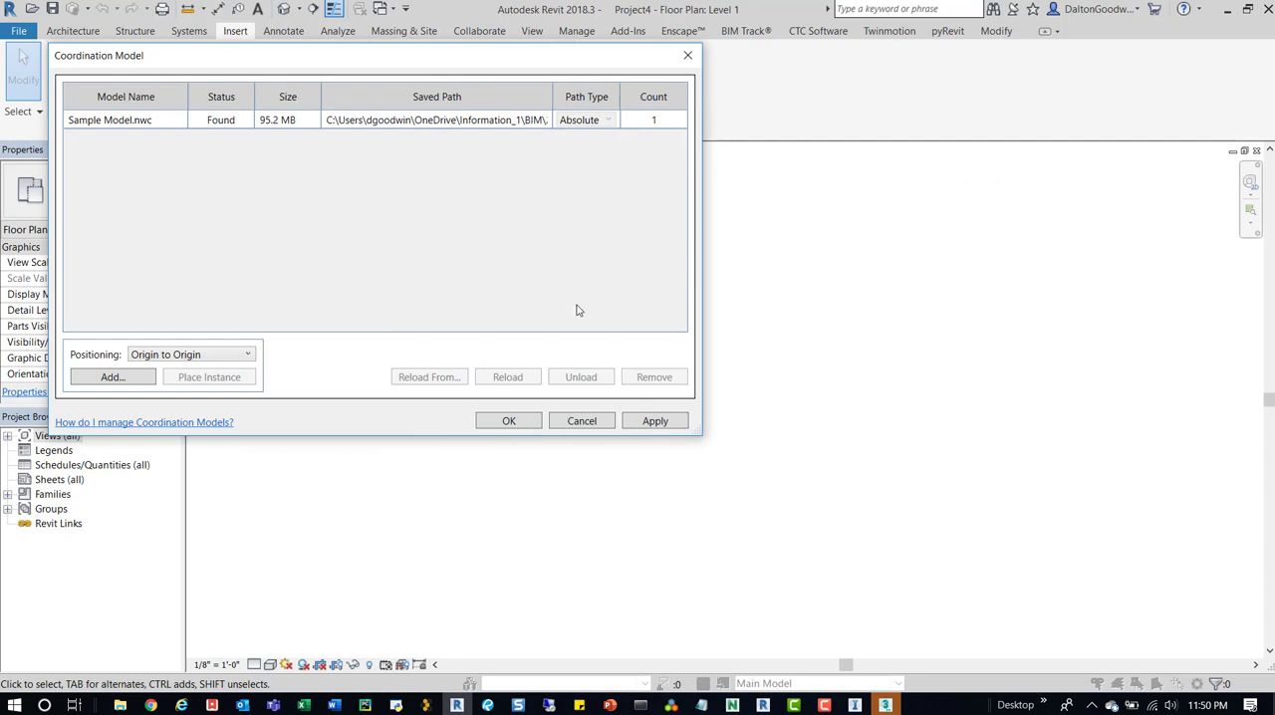
Review the Sample Model.fbx file in the InfraWorks - Model Builder folder in File Explorer.
left_click(120, 706)
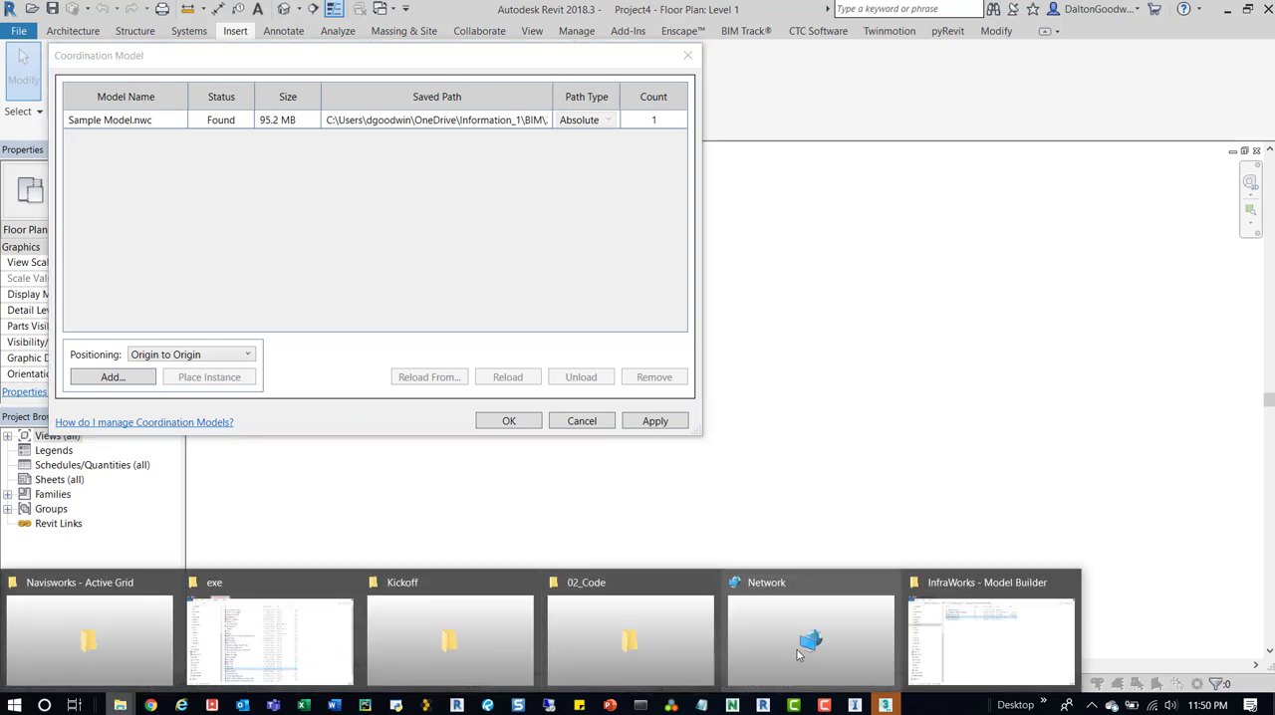
left_click(1034, 631)
left_click(309, 174)
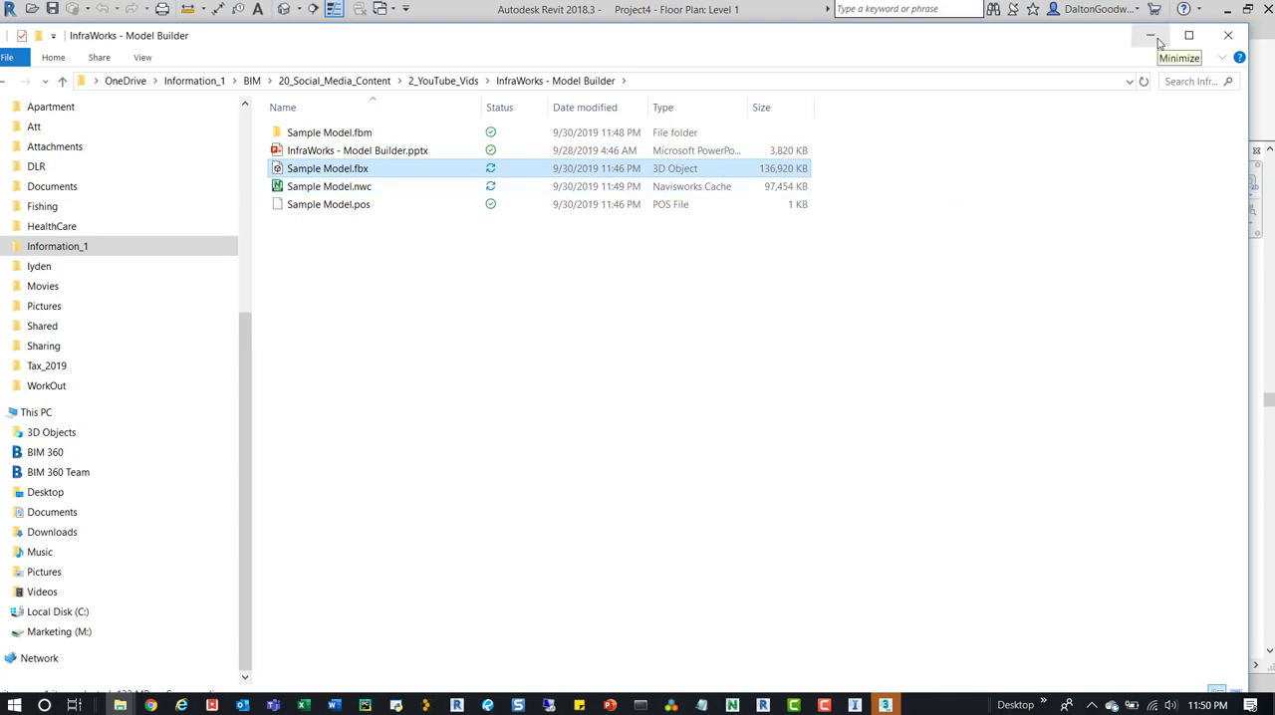
left_click(1151, 36)
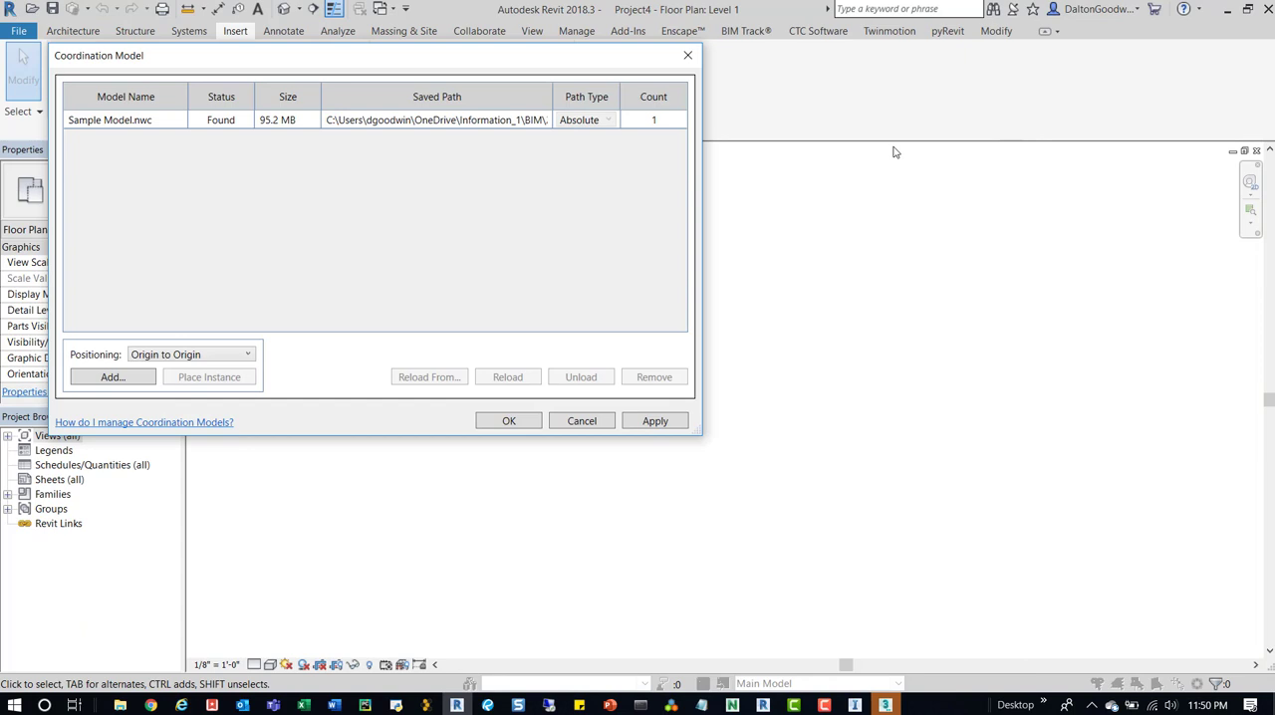
Confirm the coordination model link and open the project's default 3D view.
left_click(504, 422)
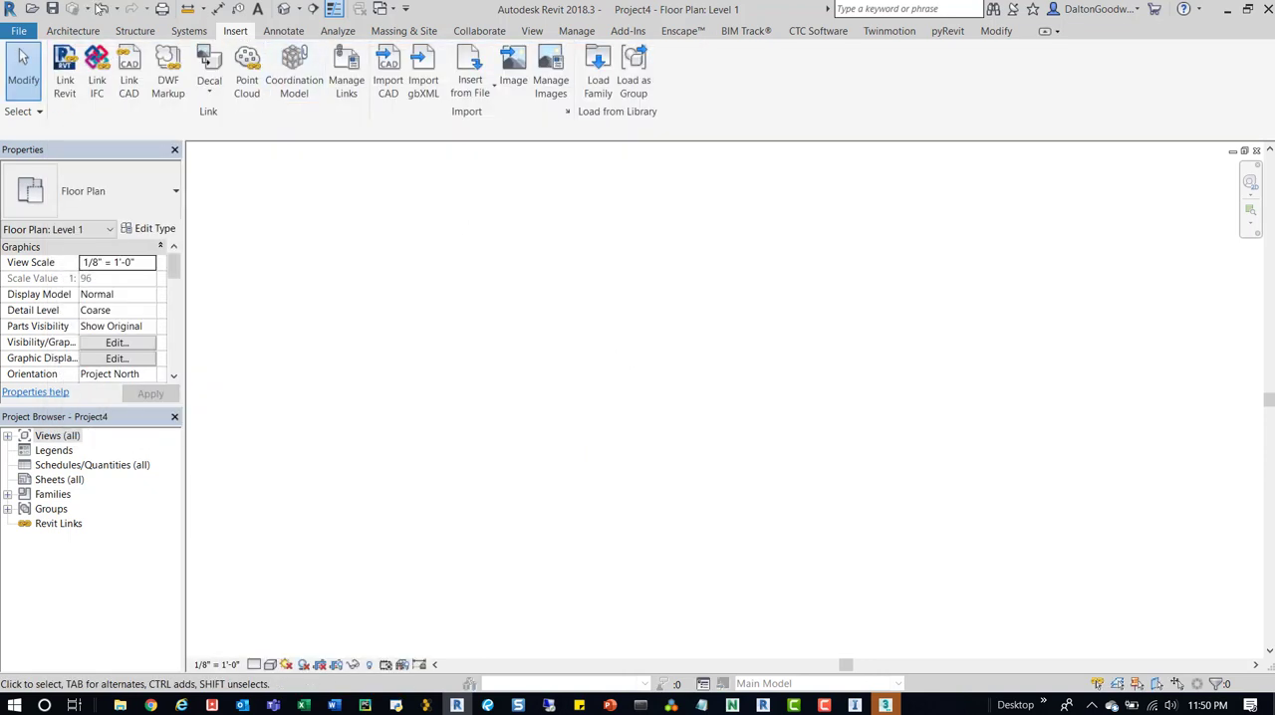
left_click(279, 8)
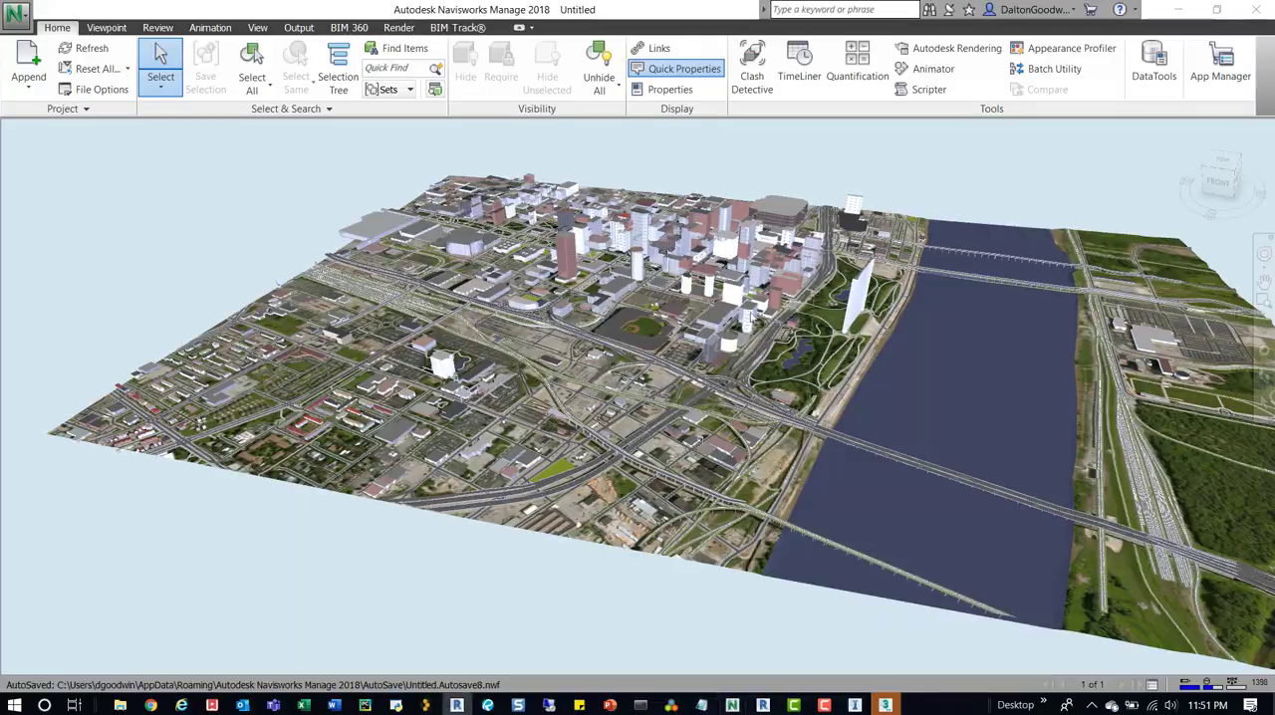
Return to Revit and examine the linked Sample Model.nwc city model in the 3D view.
left_click(1180, 10)
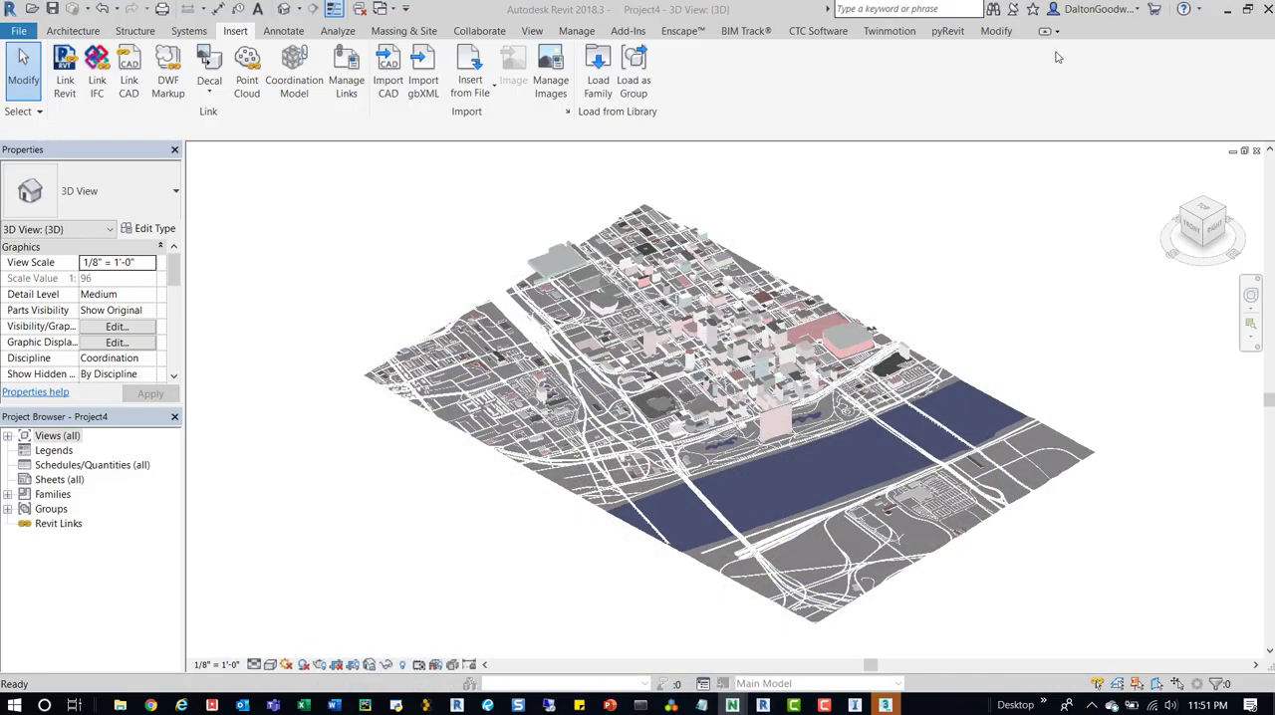
middle_click_drag(843, 262, 884, 227, "shift")
scroll(846, 231, "up", 3)
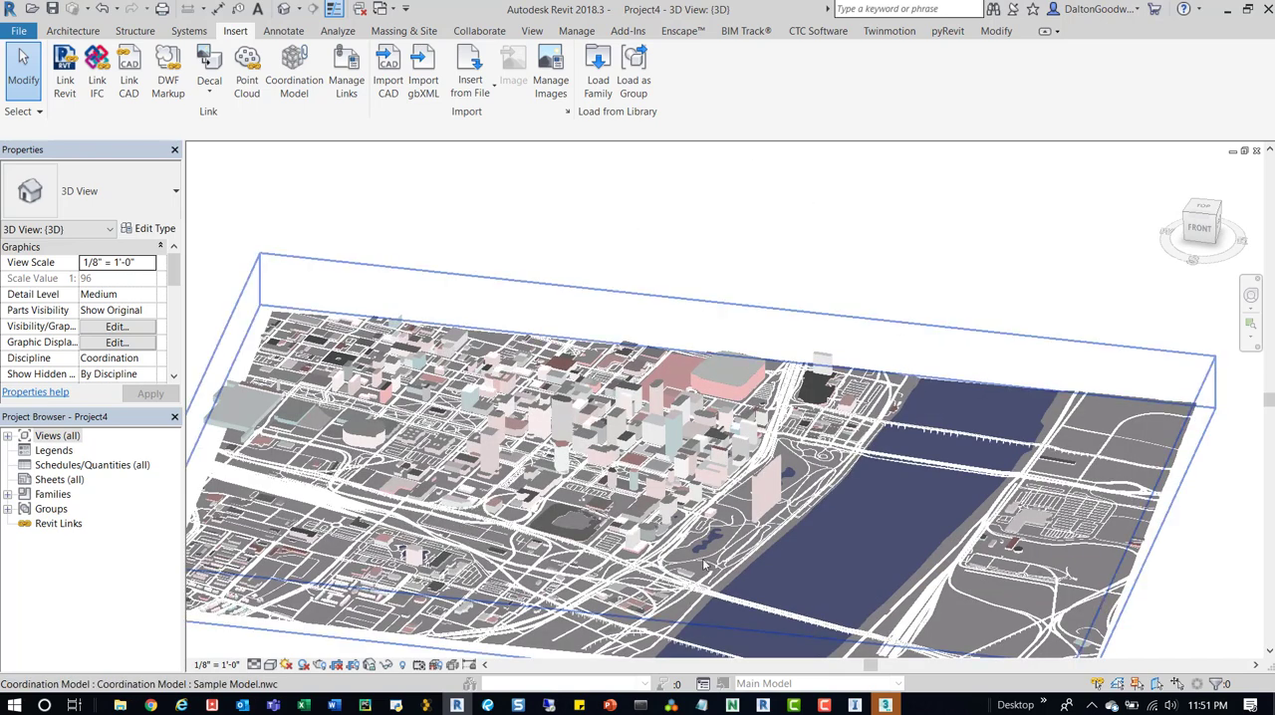
left_click(664, 462)
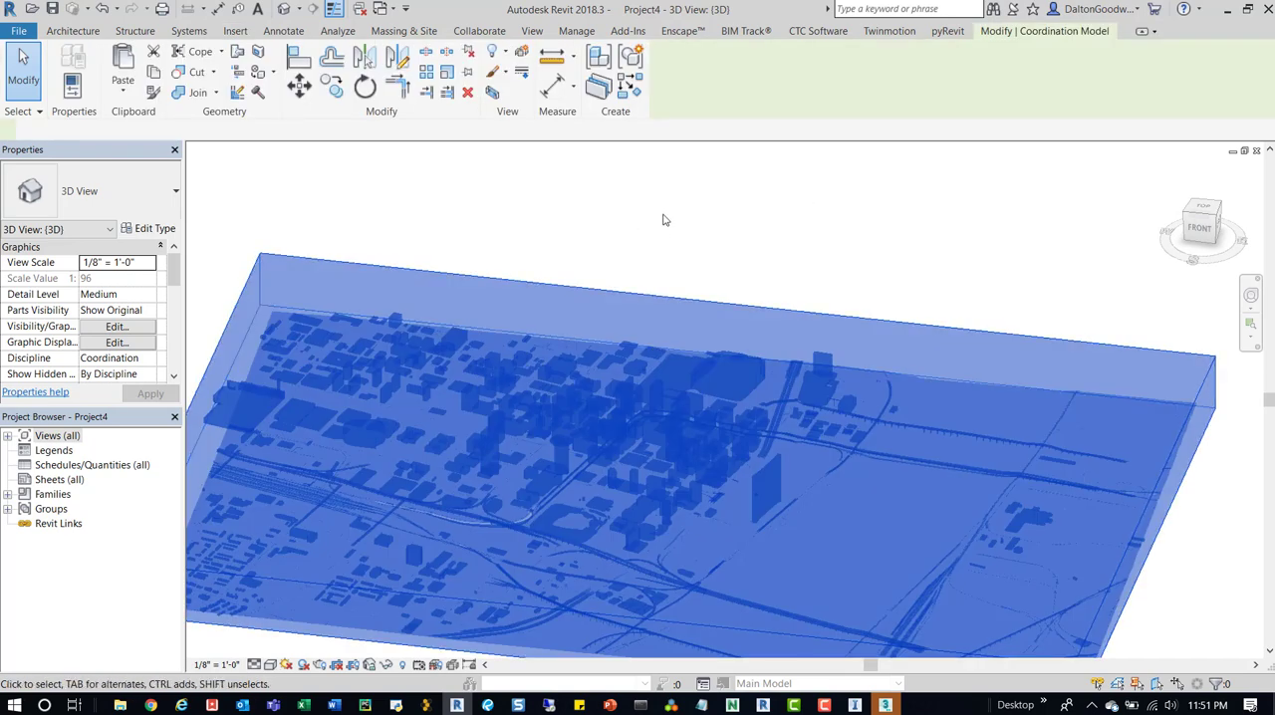
left_click(658, 220)
Review the Sample Model.nwc entry, its transparency override and its sub-items in the 3D view's visibility/graphics overrides for coordination models.
key("v")
key("v")
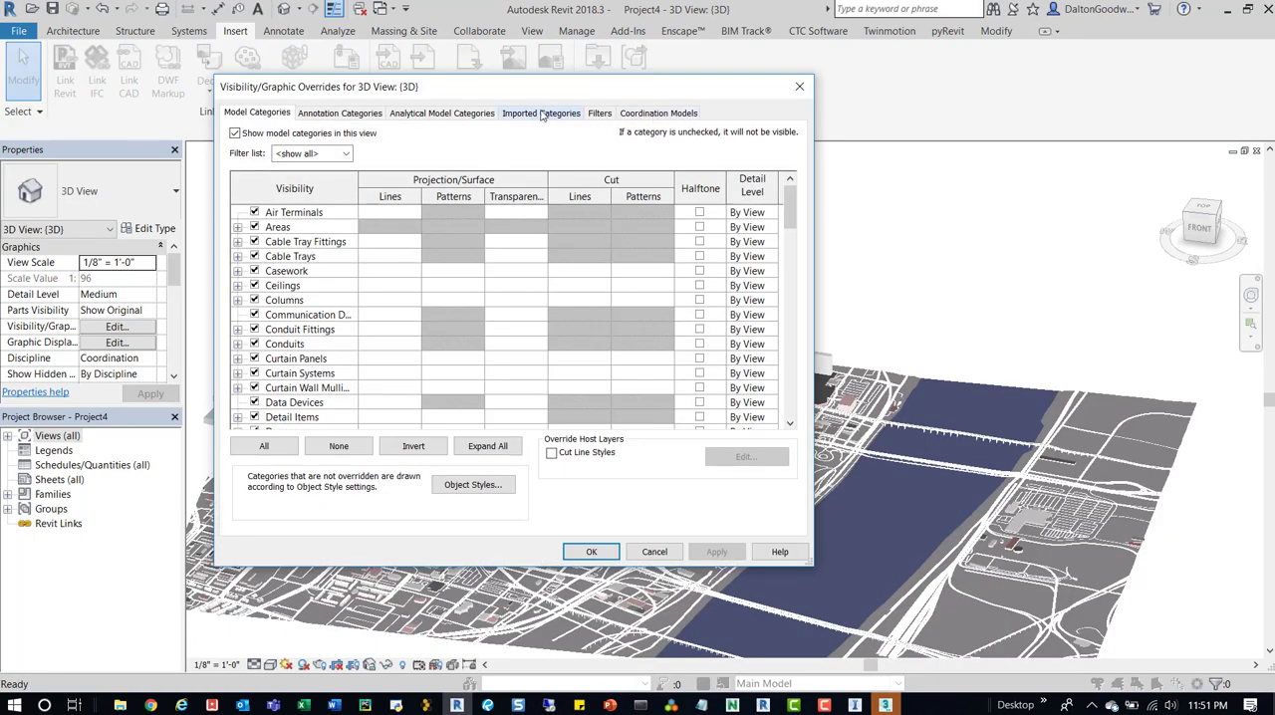
left_click(653, 115)
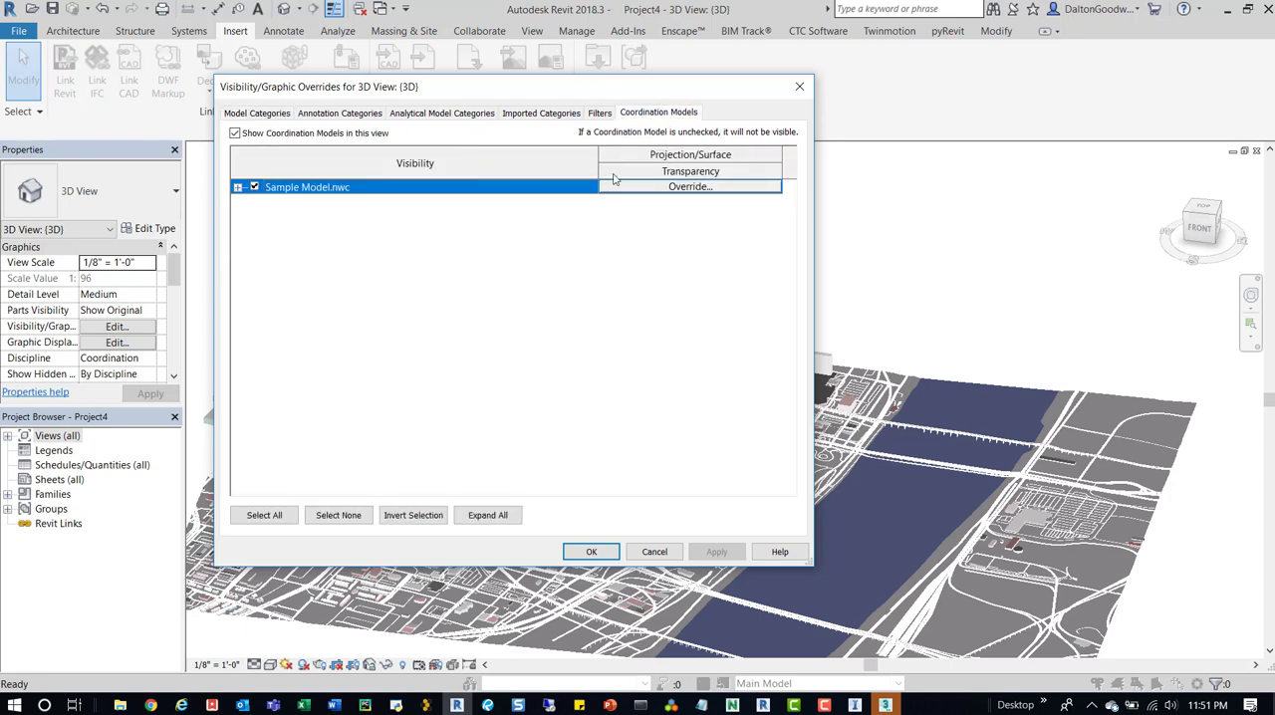
left_click(662, 188)
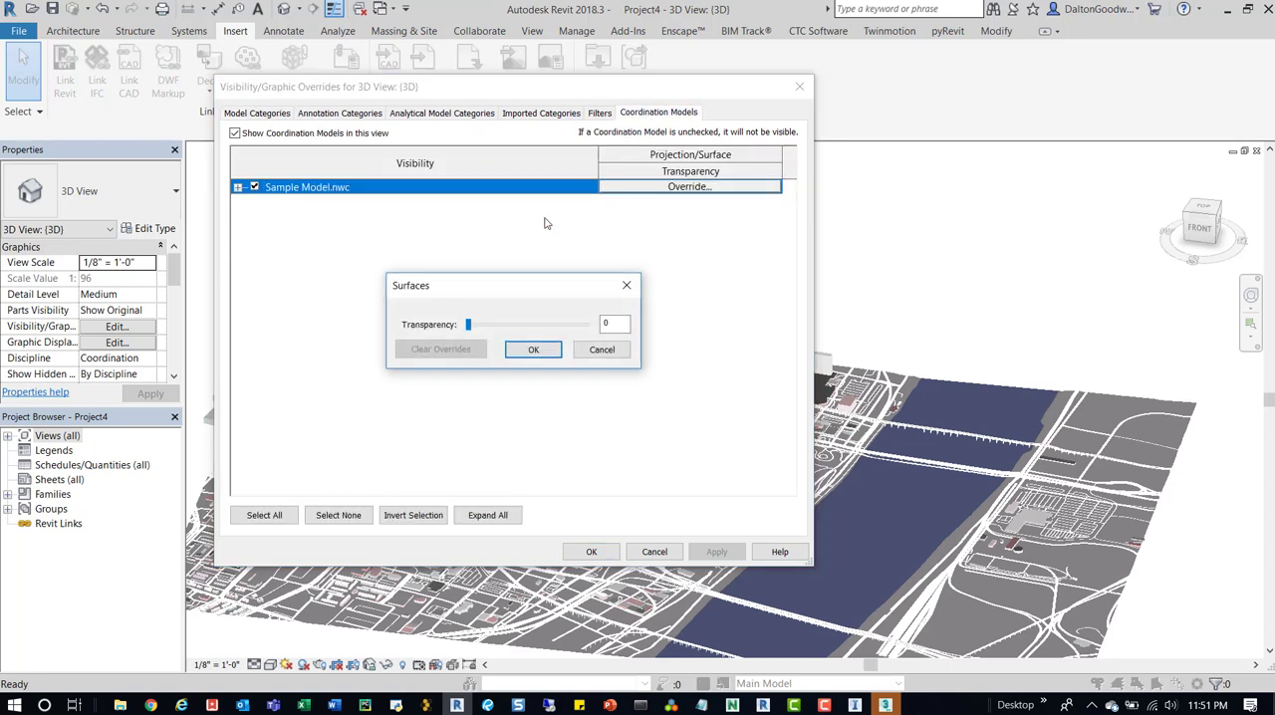
key("Escape")
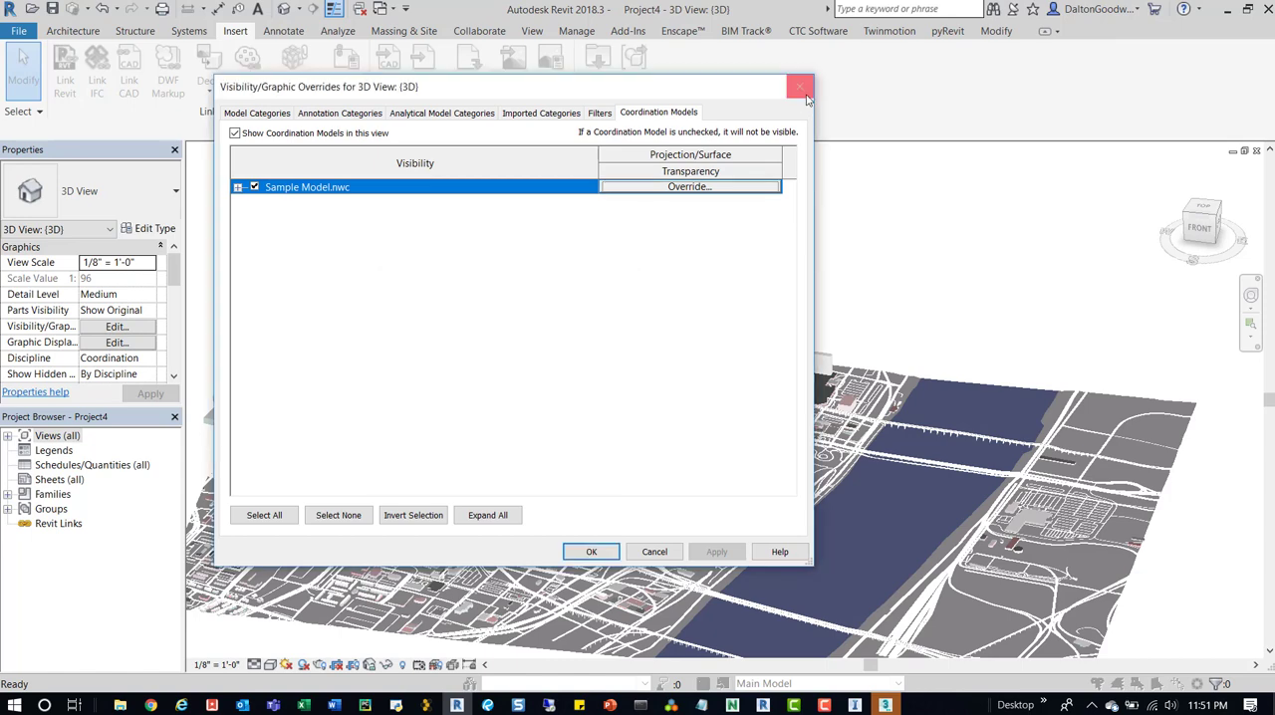
left_click(238, 190)
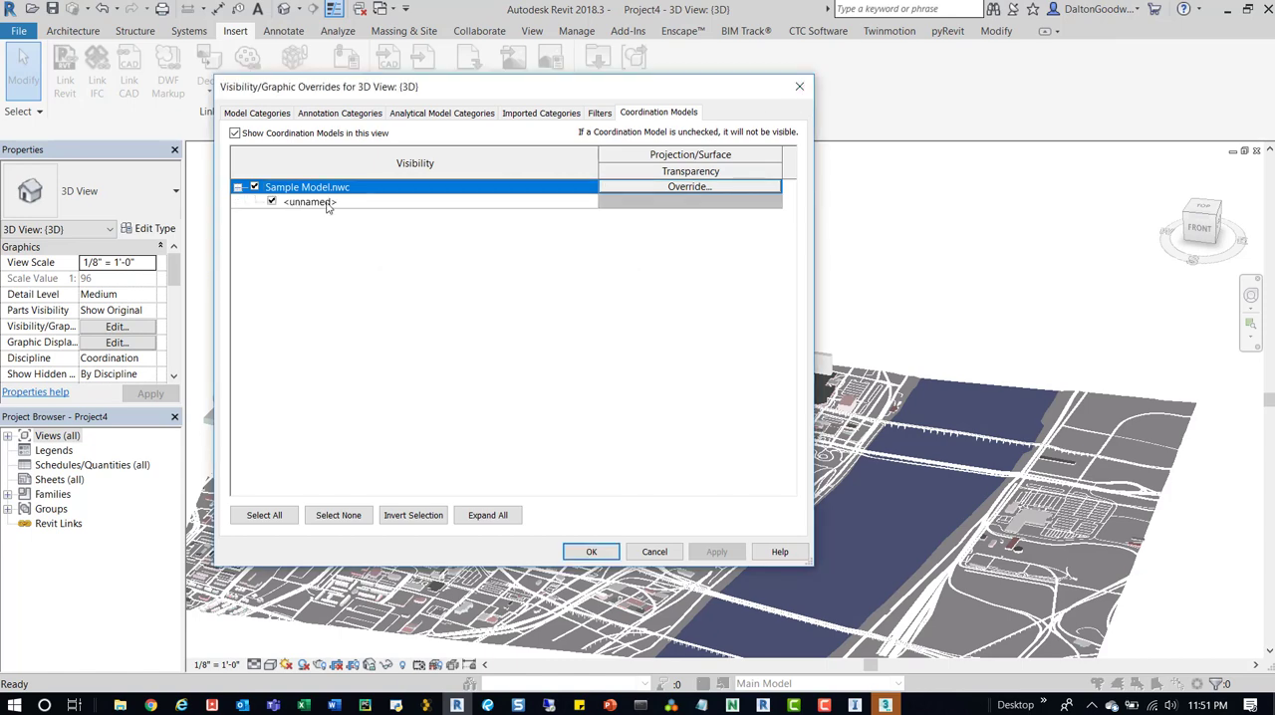
key("Return")
Unload the Sample Model.nwc coordination model from the Revit project.
left_click(787, 324)
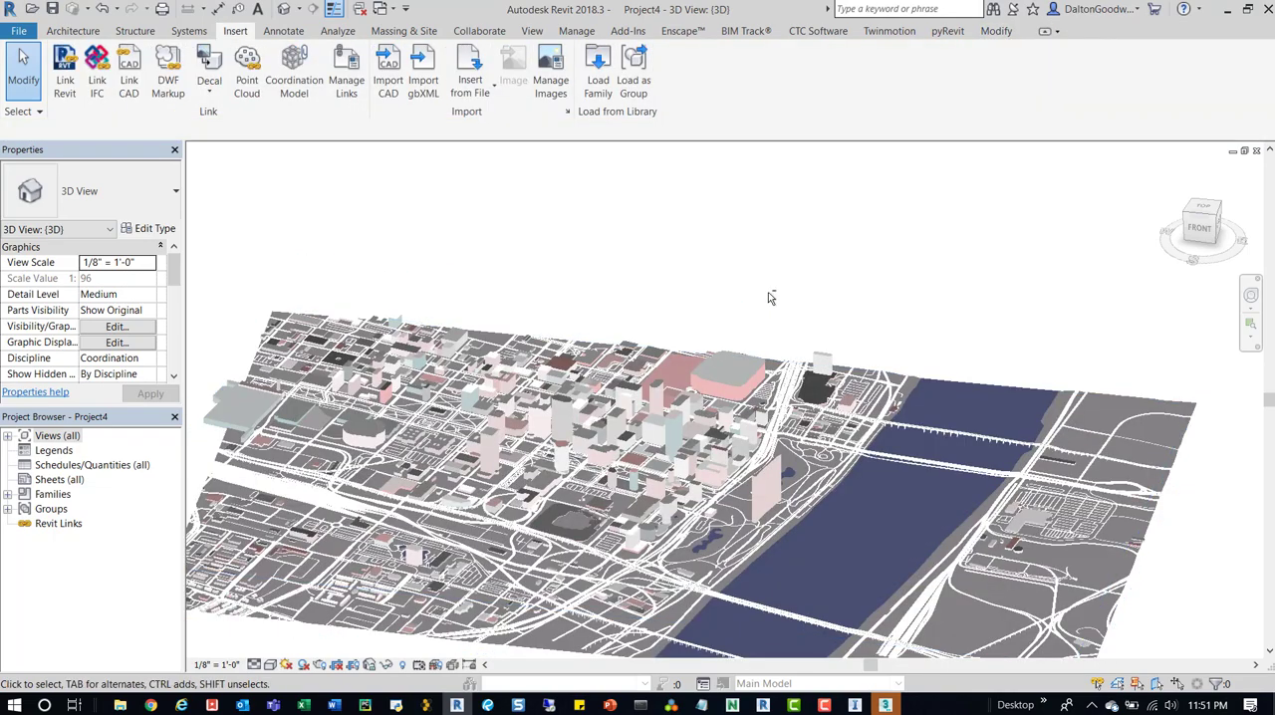
middle_click_drag(768, 292, 813, 351, "shift")
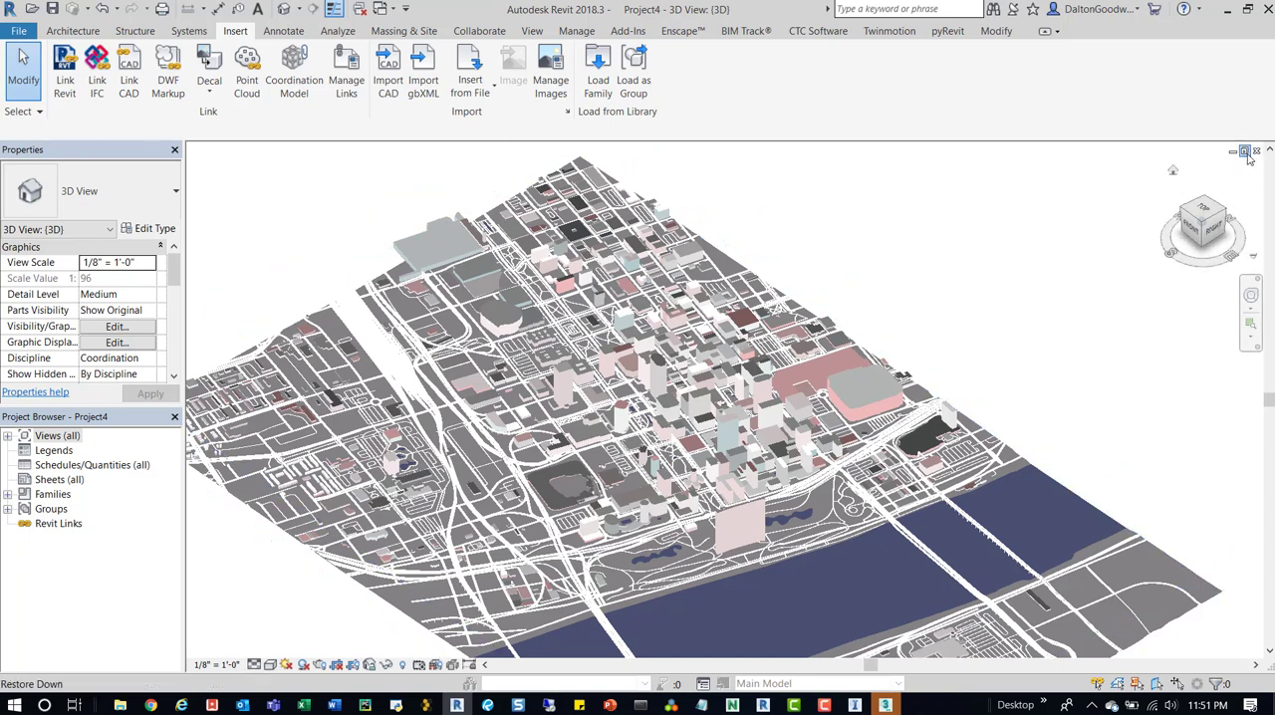
left_click(863, 330)
left_click(1006, 304)
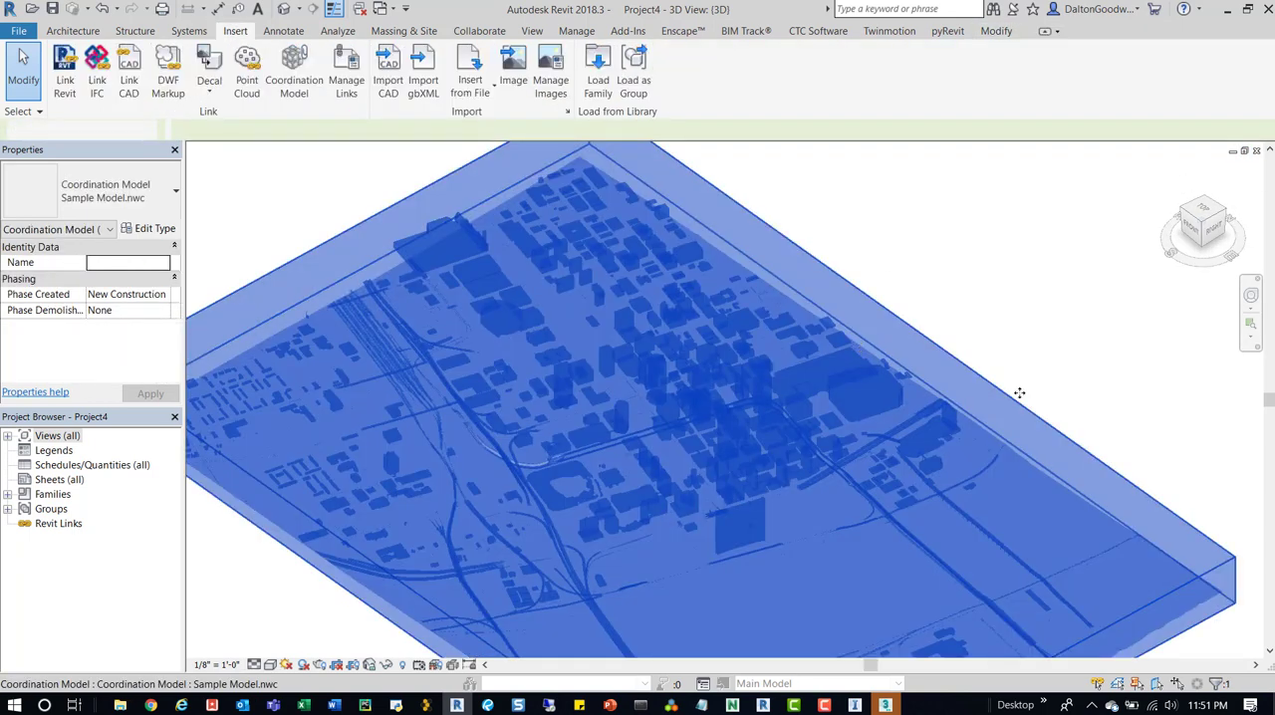
left_click(293, 78)
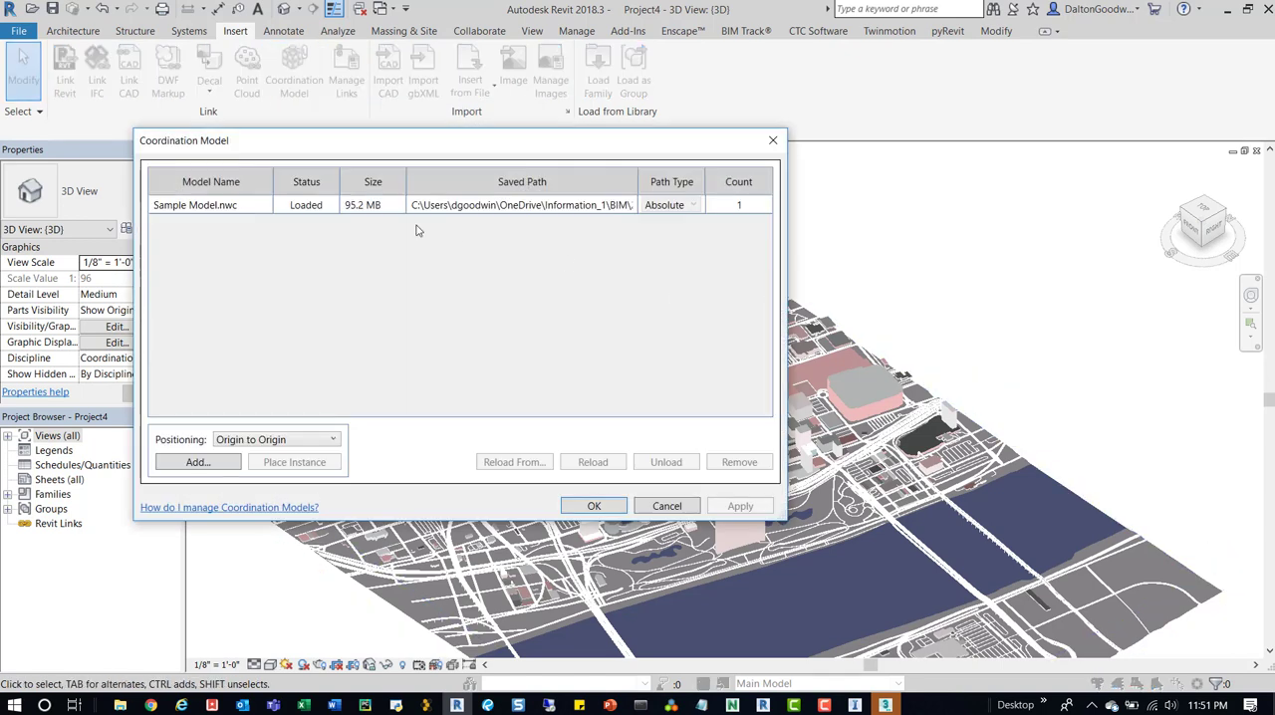
left_click(188, 210)
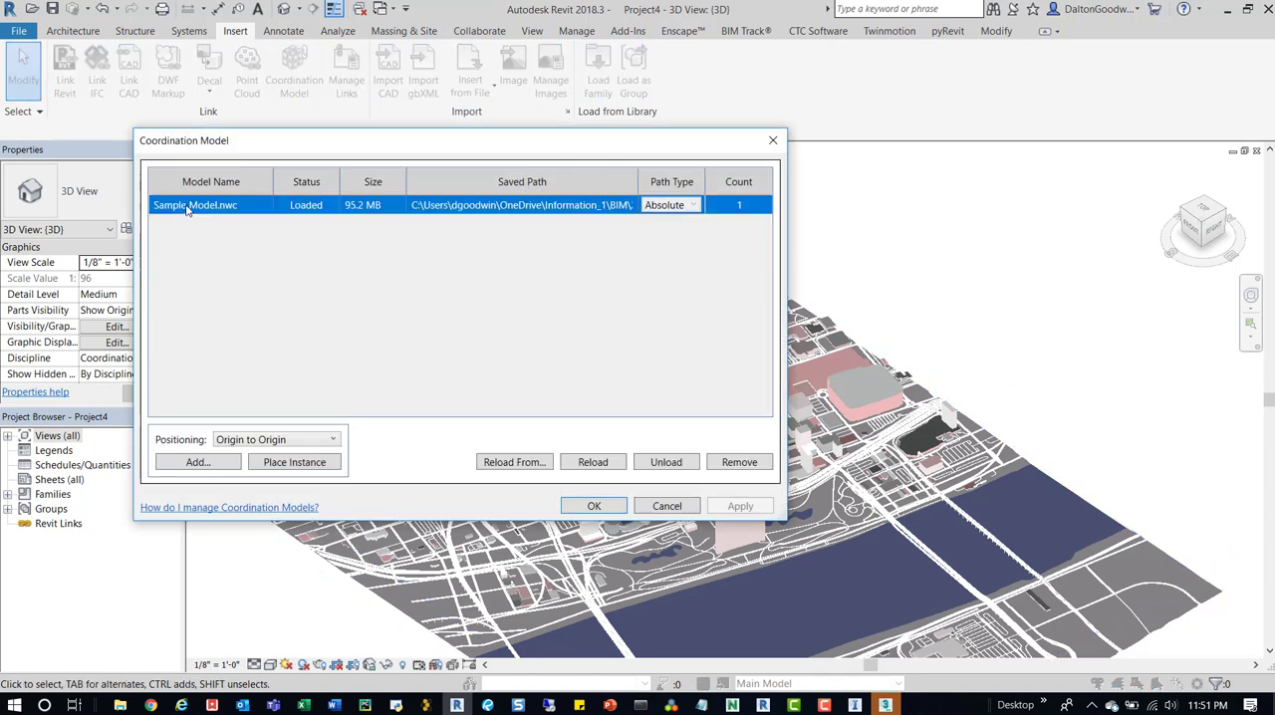
left_click(680, 462)
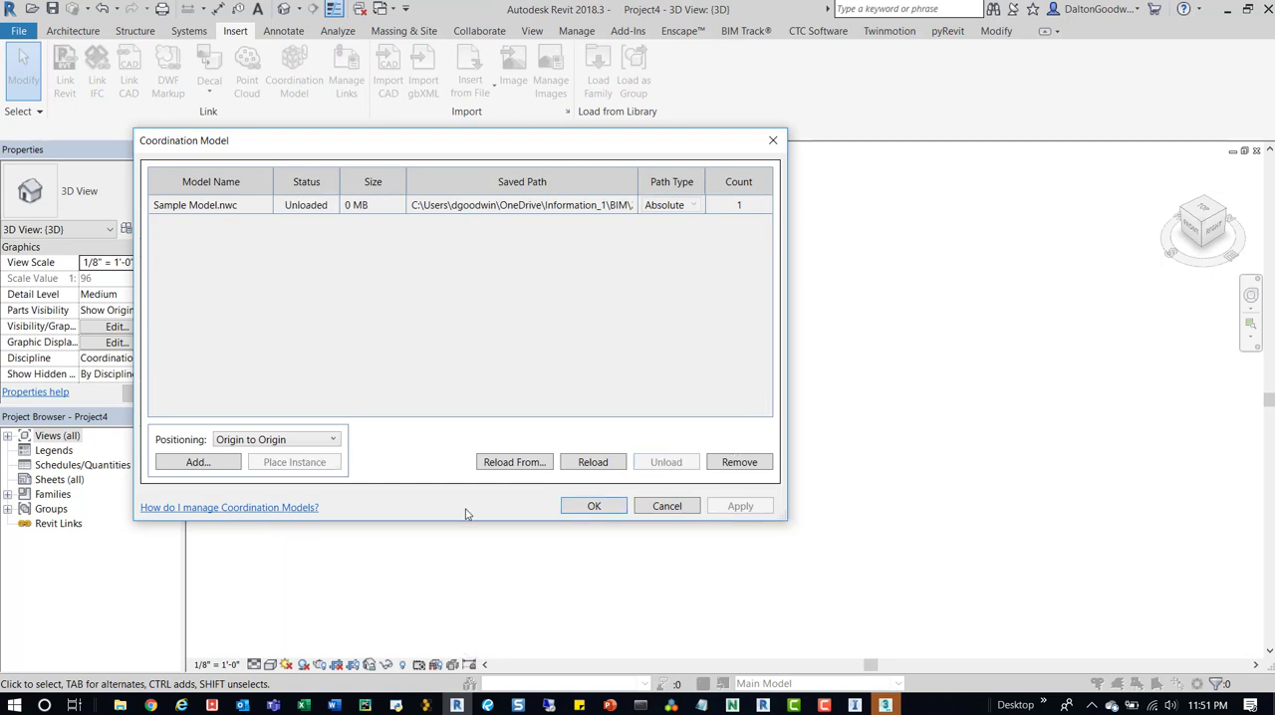
left_click(593, 506)
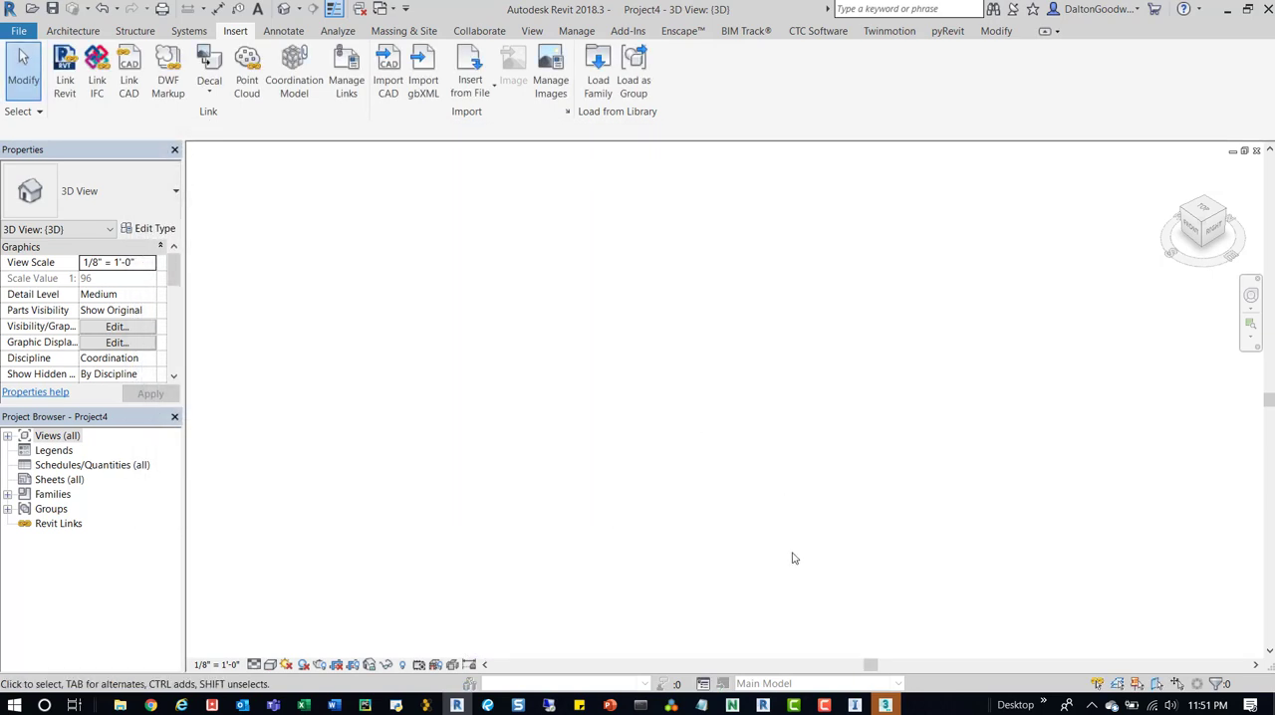
Switch to 3ds Max, dismiss the welcome screen and choose Sample Model.fbx from the InfraWorks - Model Builder folder for import.
left_click(886, 705)
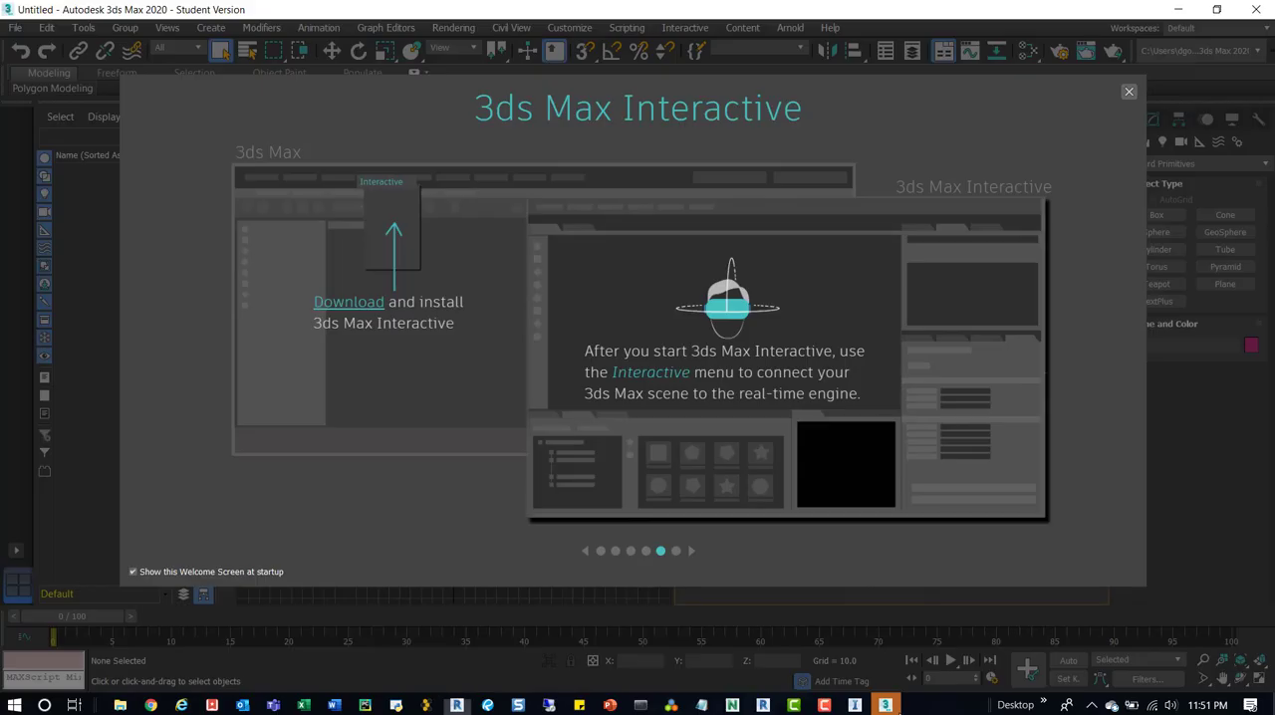
left_click(1128, 91)
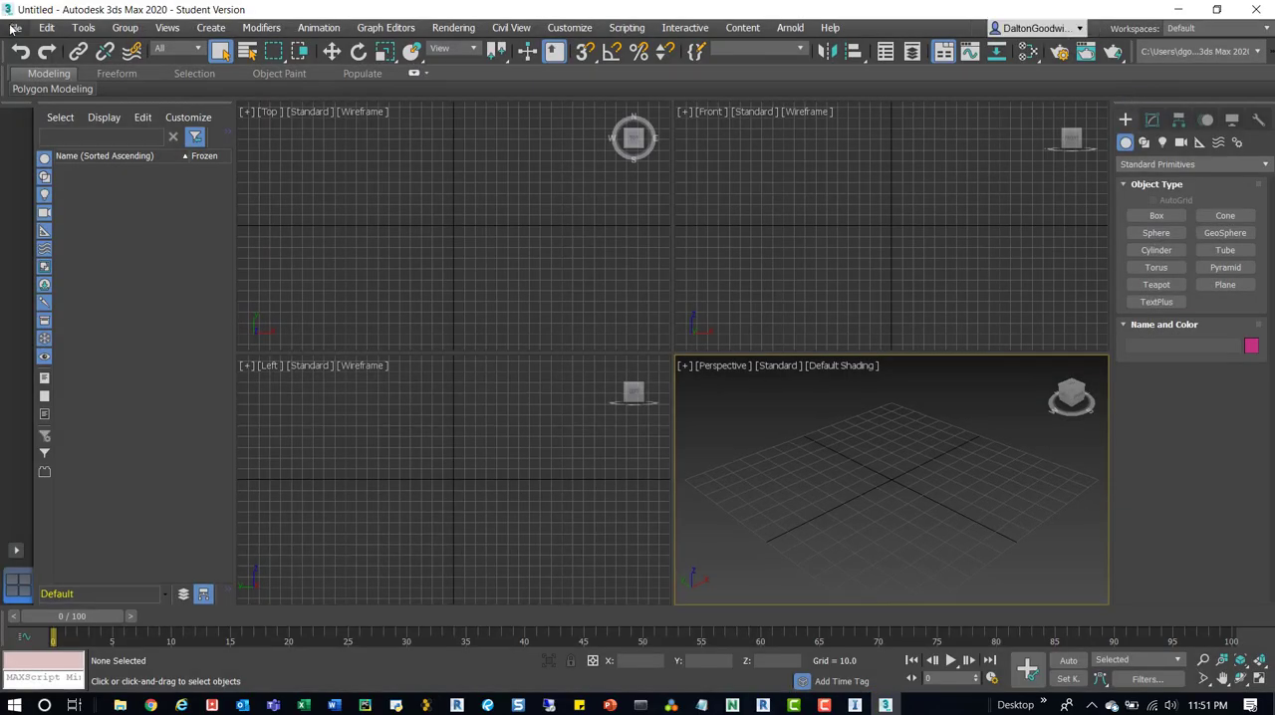
left_click(15, 27)
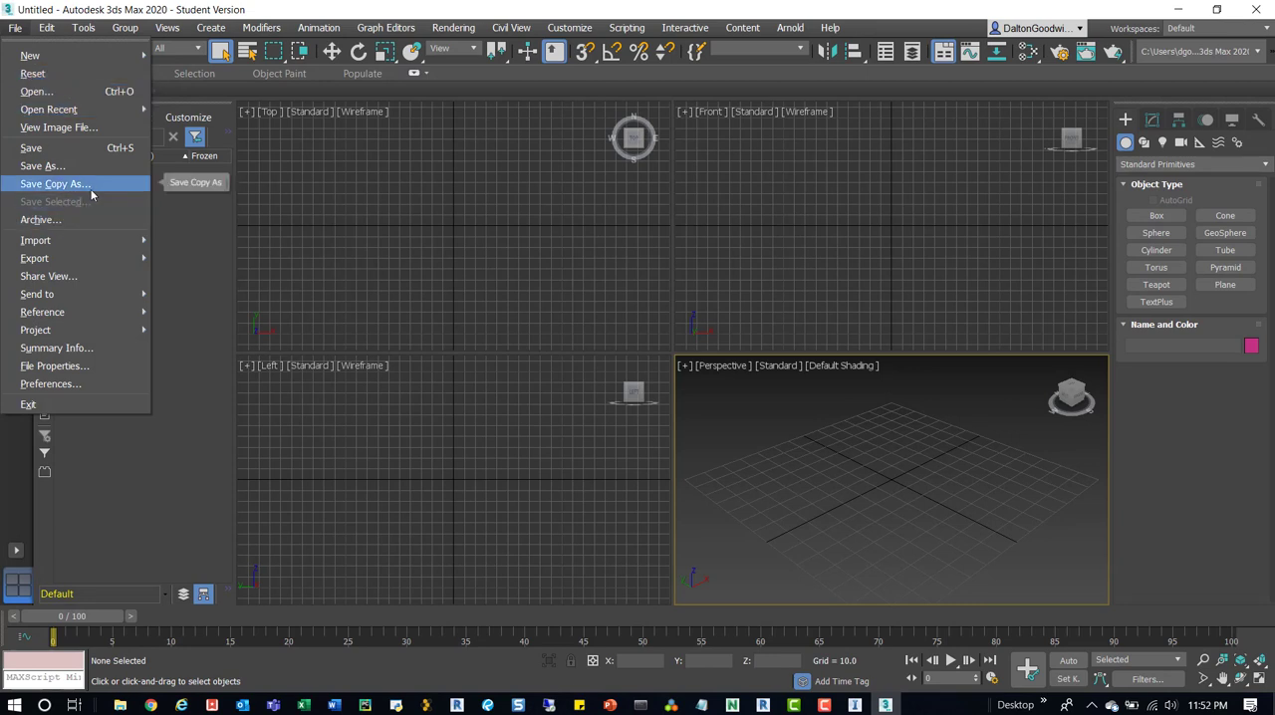
mouse_move(75, 242)
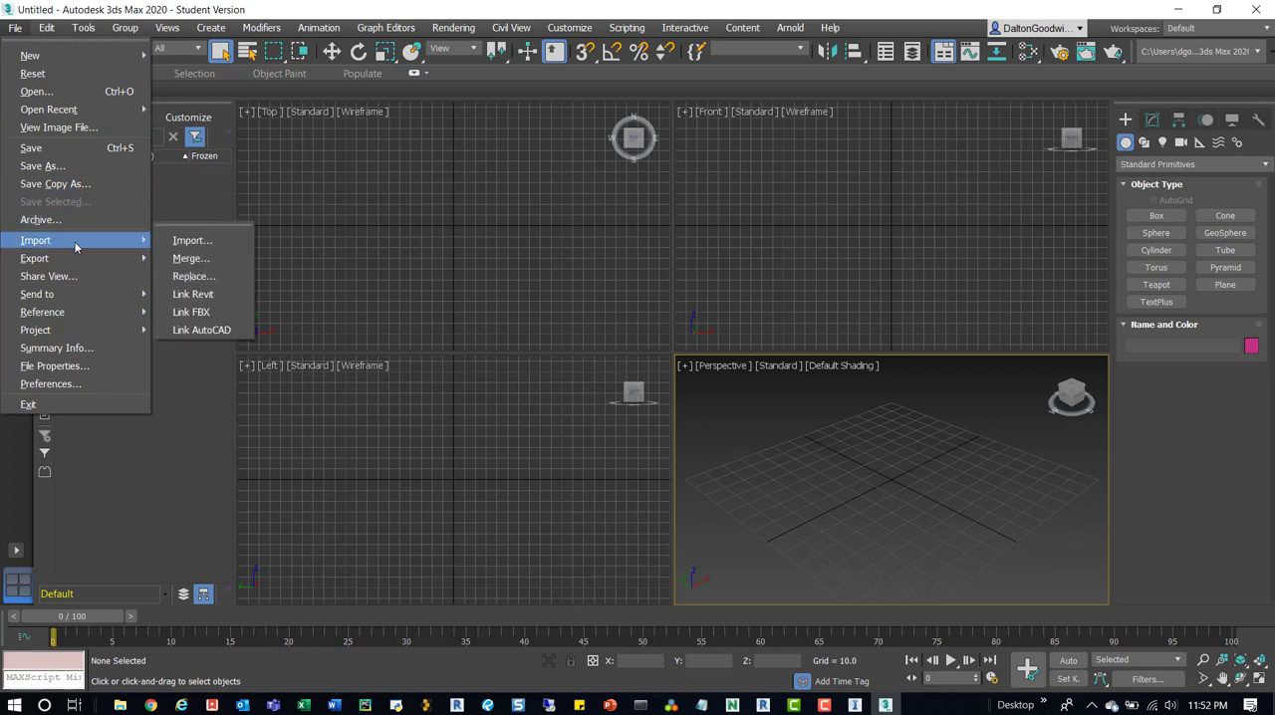
left_click(190, 241)
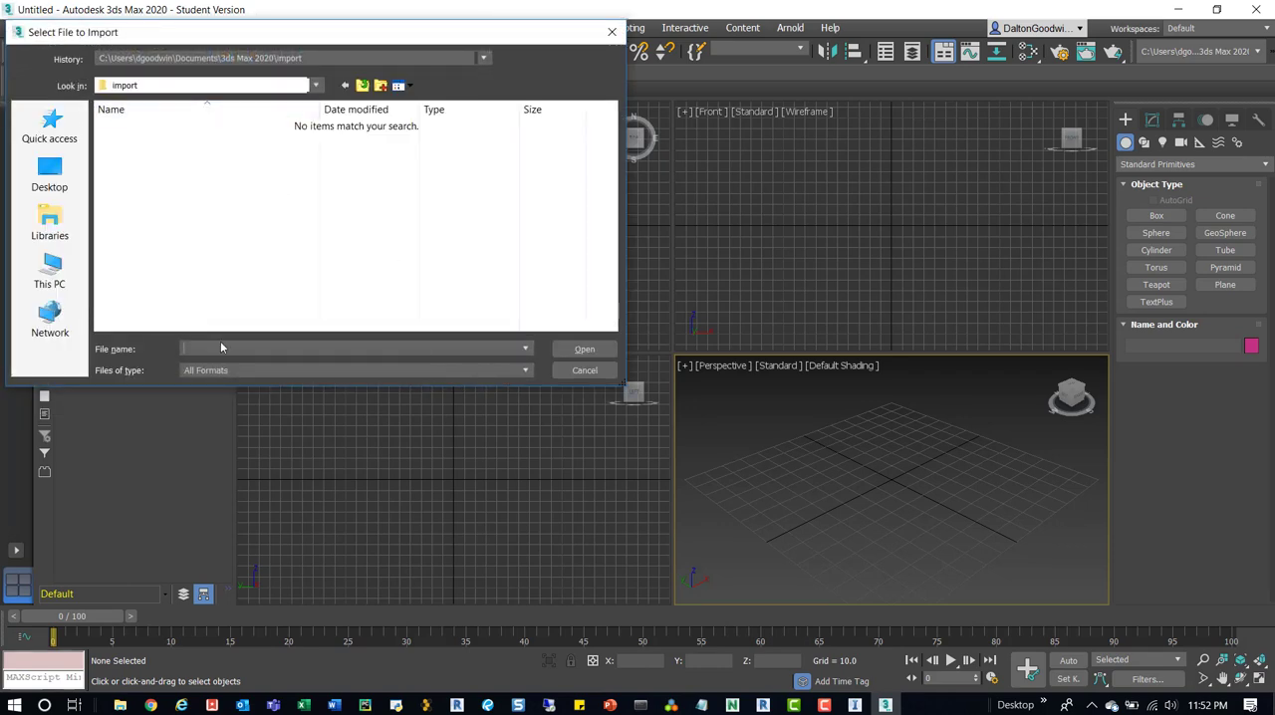
left_click(239, 347)
key("ctrl+v")
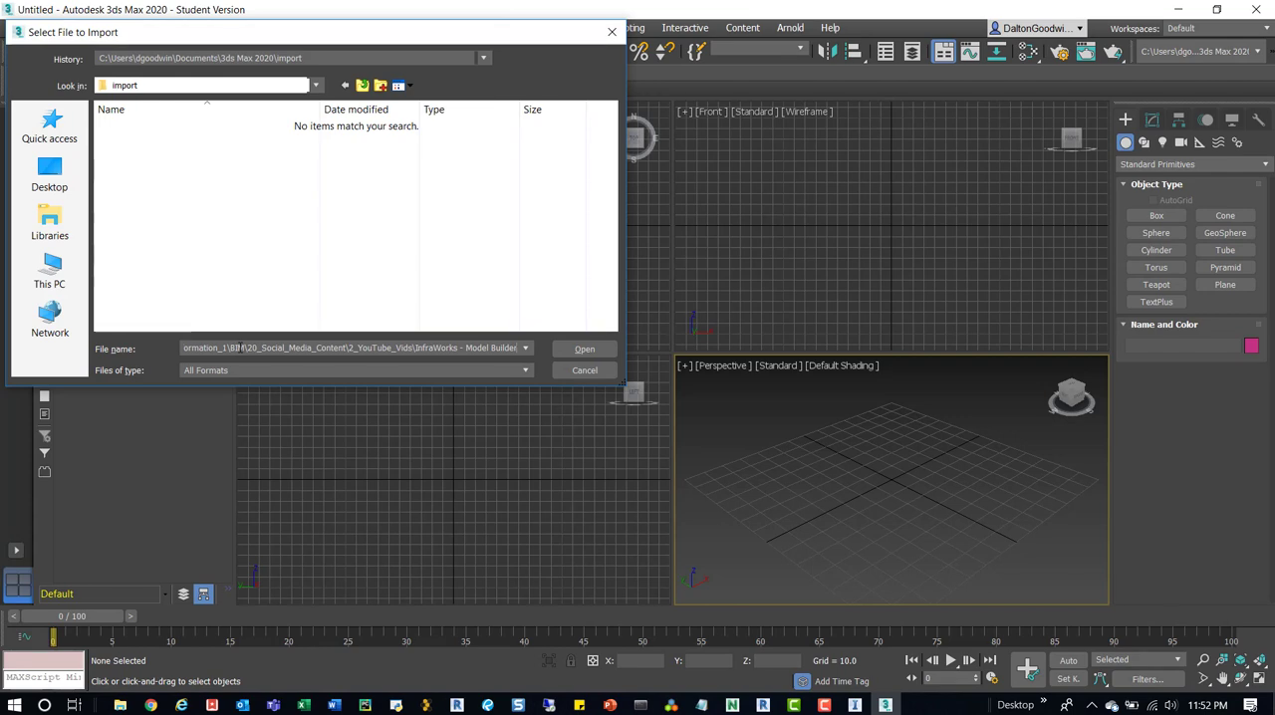
key("Return")
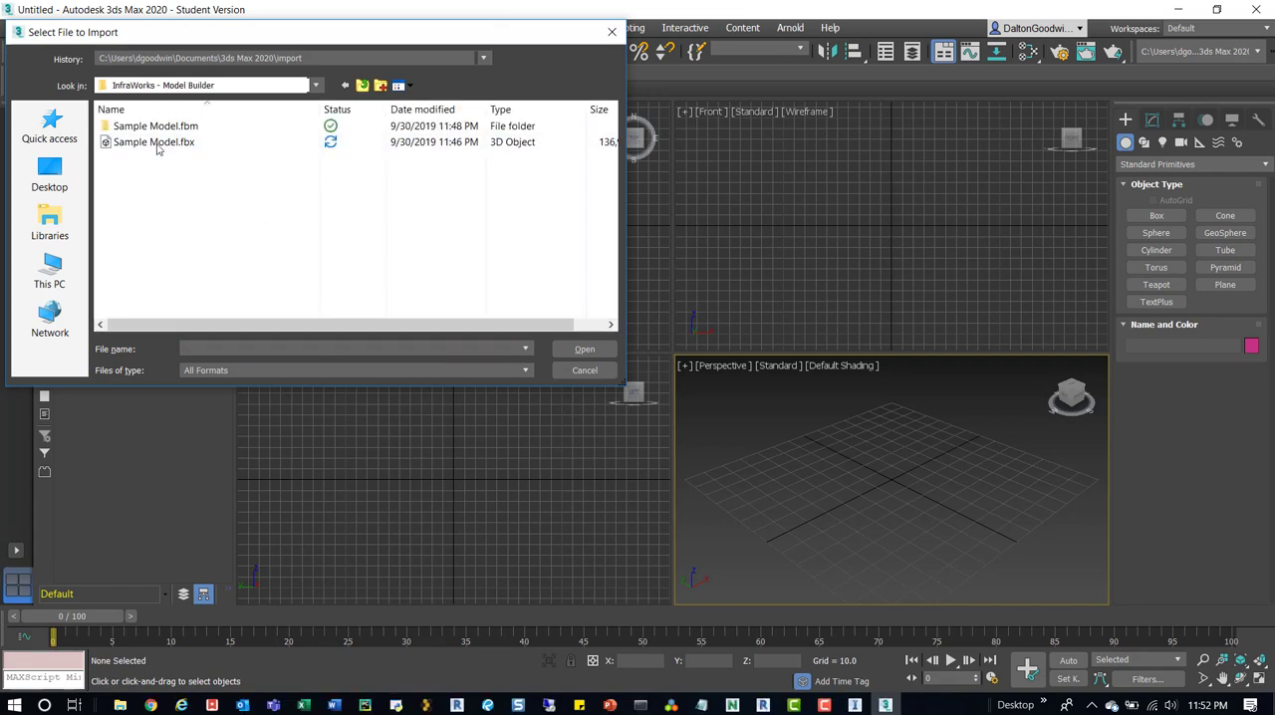
left_click(160, 141)
left_click(586, 350)
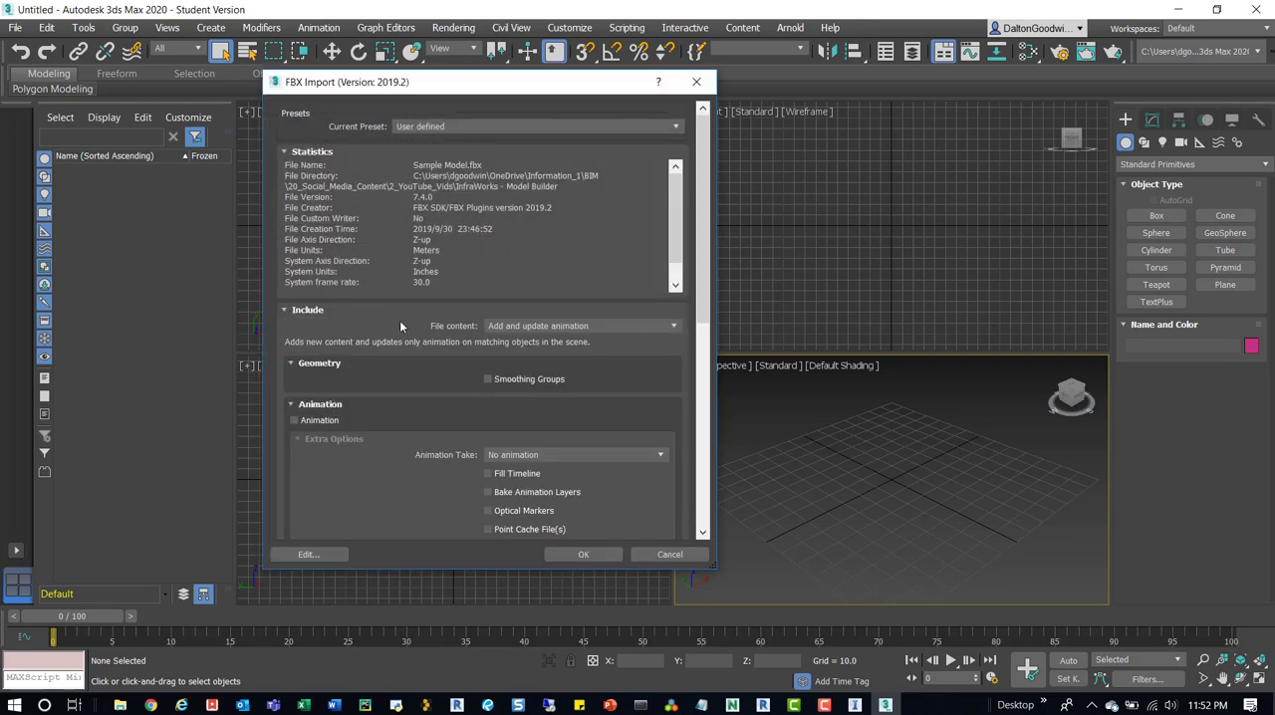
Review the FBX import options and import the city model with the existing settings.
scroll(336, 396, "down", 5)
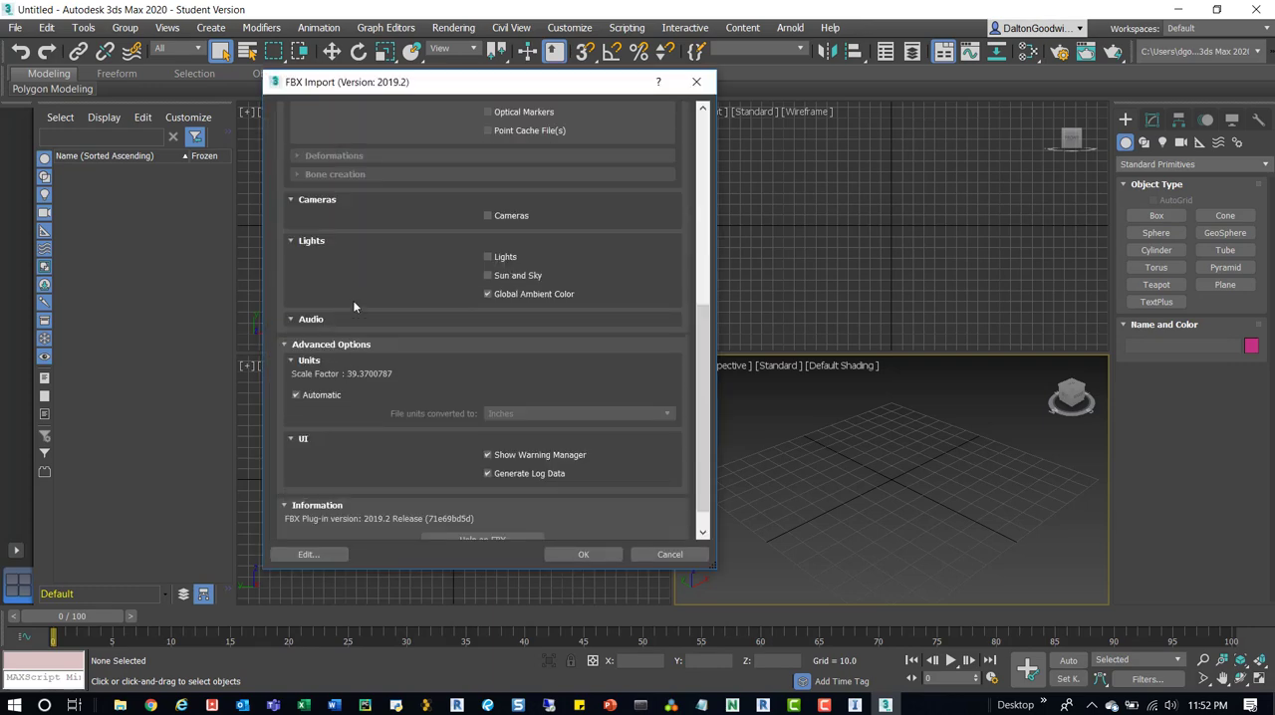
scroll(402, 249, "up", 5)
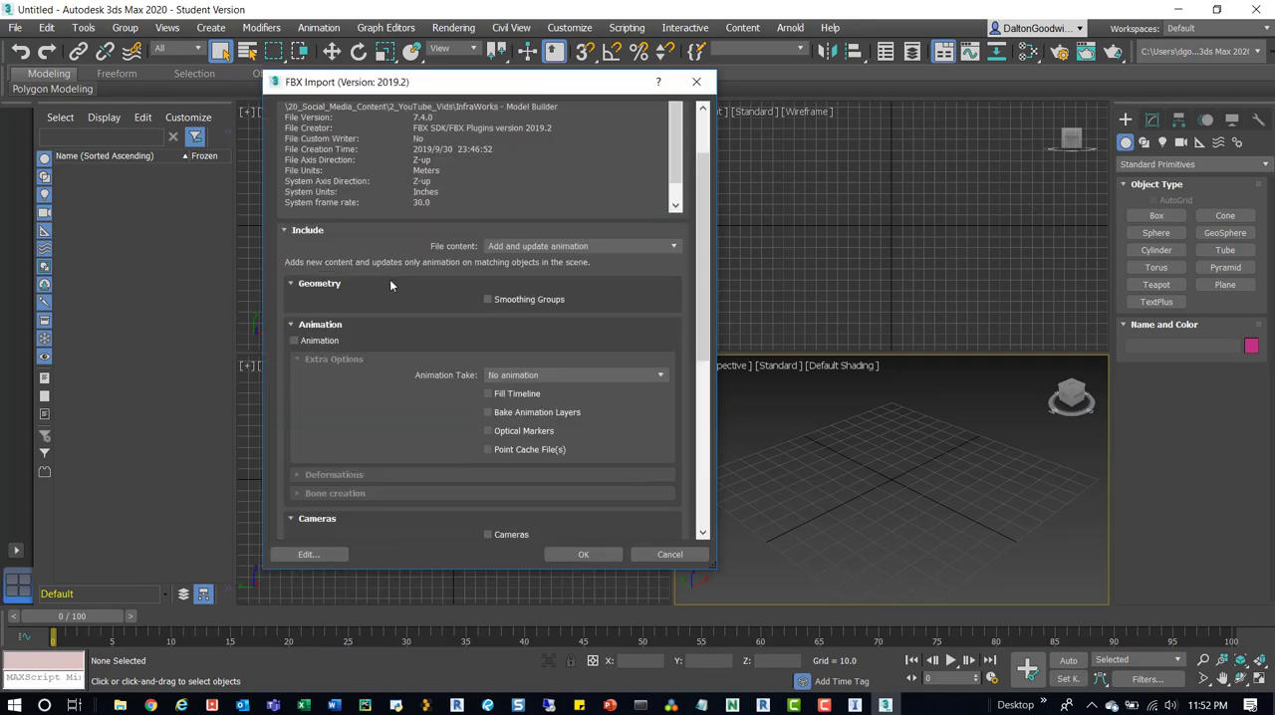
left_click(585, 556)
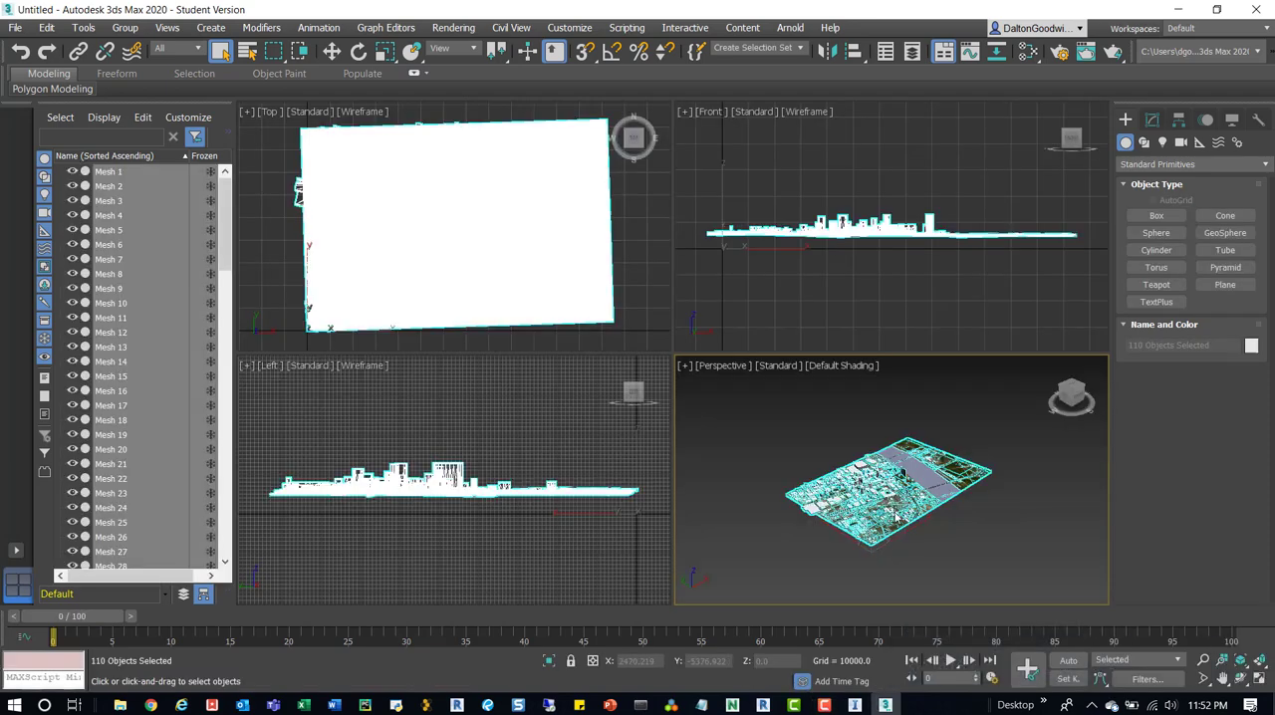
Deselect the imported meshes and examine the buildings and terrain in the Perspective viewport.
left_click(822, 415)
scroll(853, 441, "up", 6)
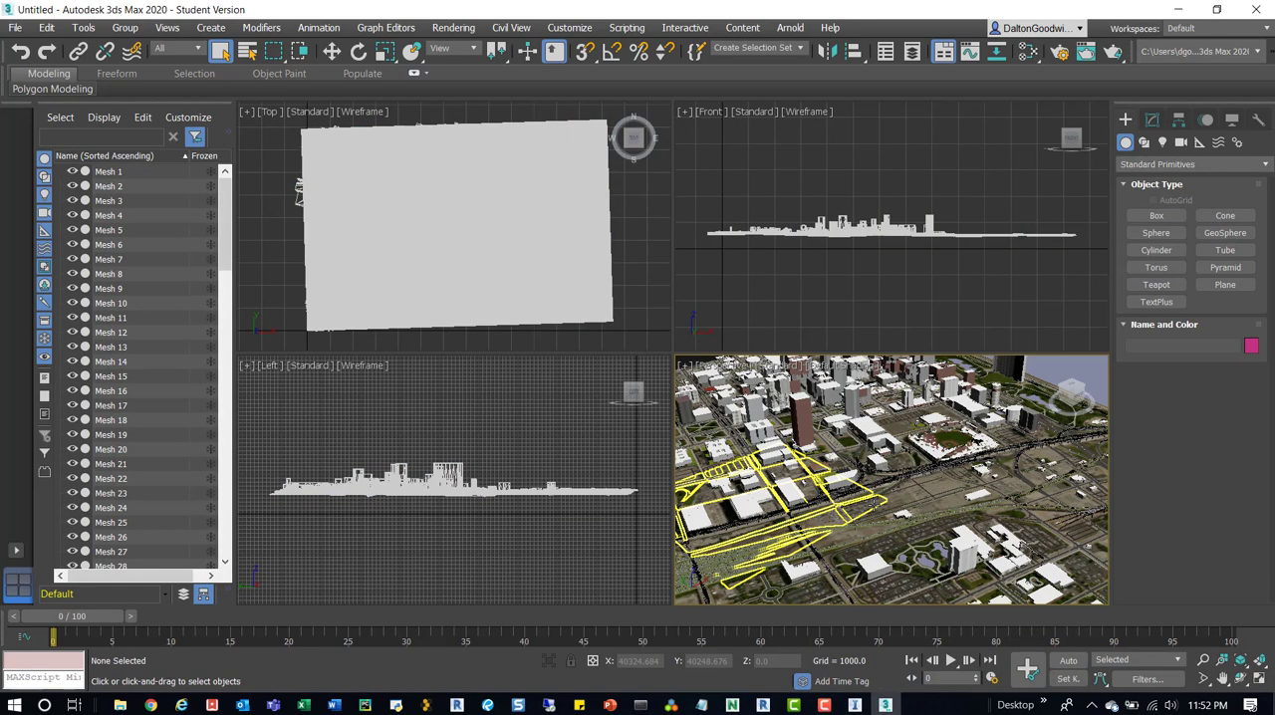
scroll(886, 455, "up", 5)
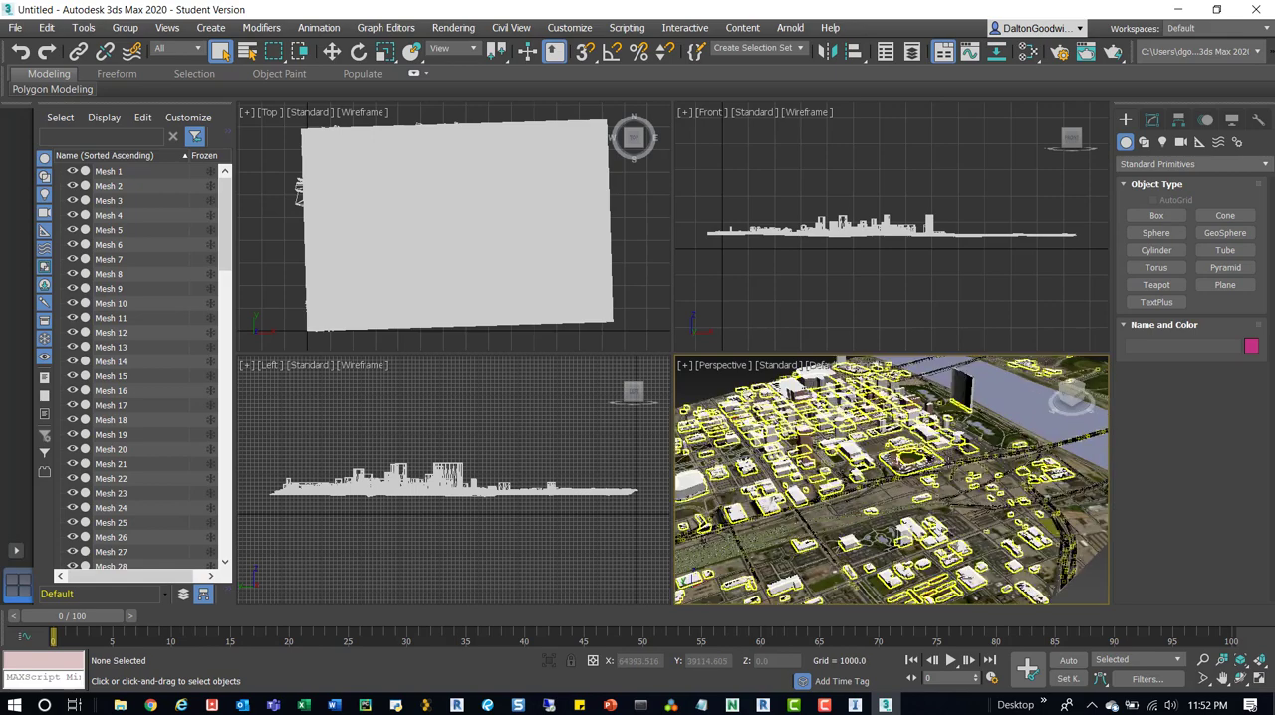
scroll(886, 455, "down", 10)
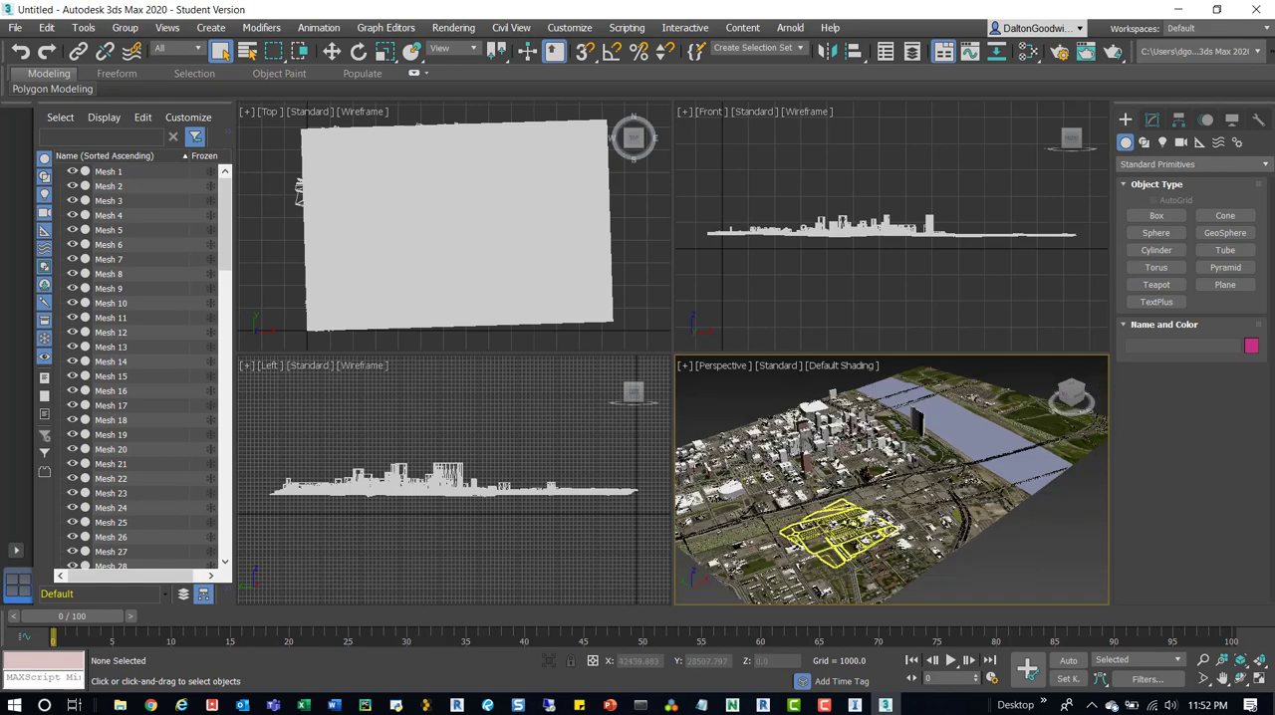
scroll(852, 528, "down", 3)
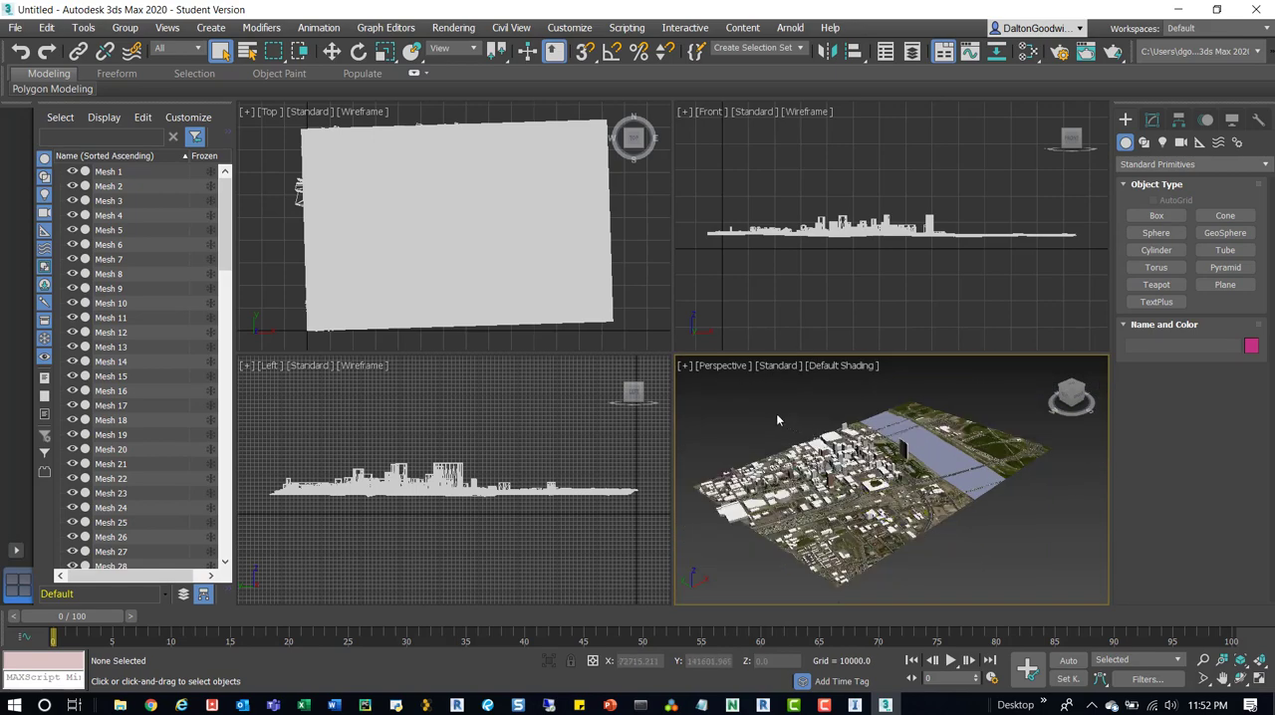
Export the city scene to the InfraWorks - Model Builder folder as an AutoCAD DWG file named Model Sample.
left_click(15, 27)
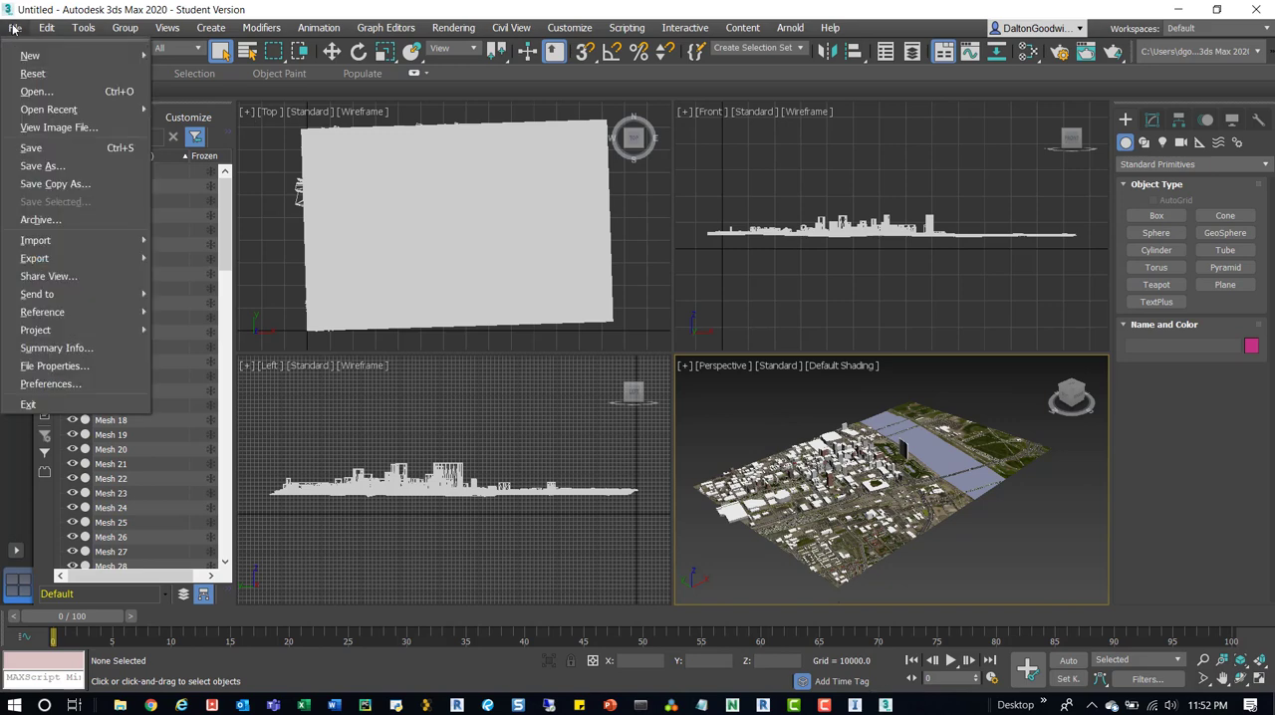
mouse_move(65, 263)
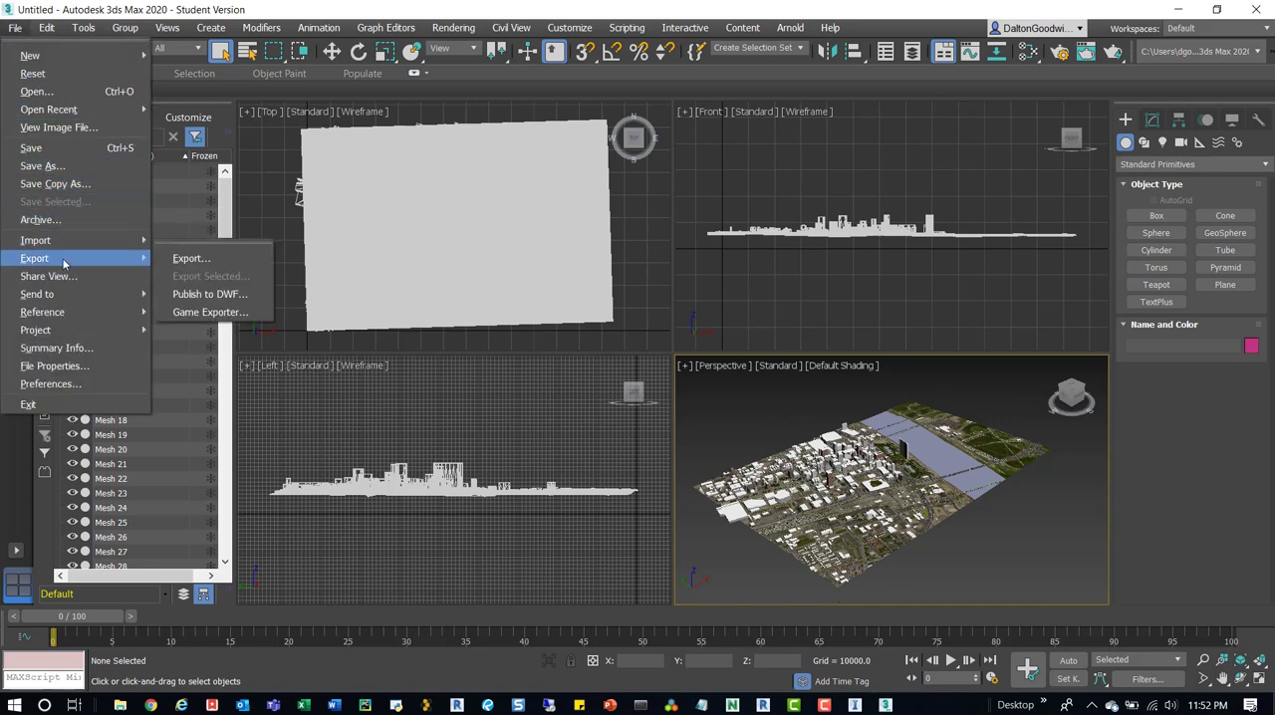
left_click(190, 262)
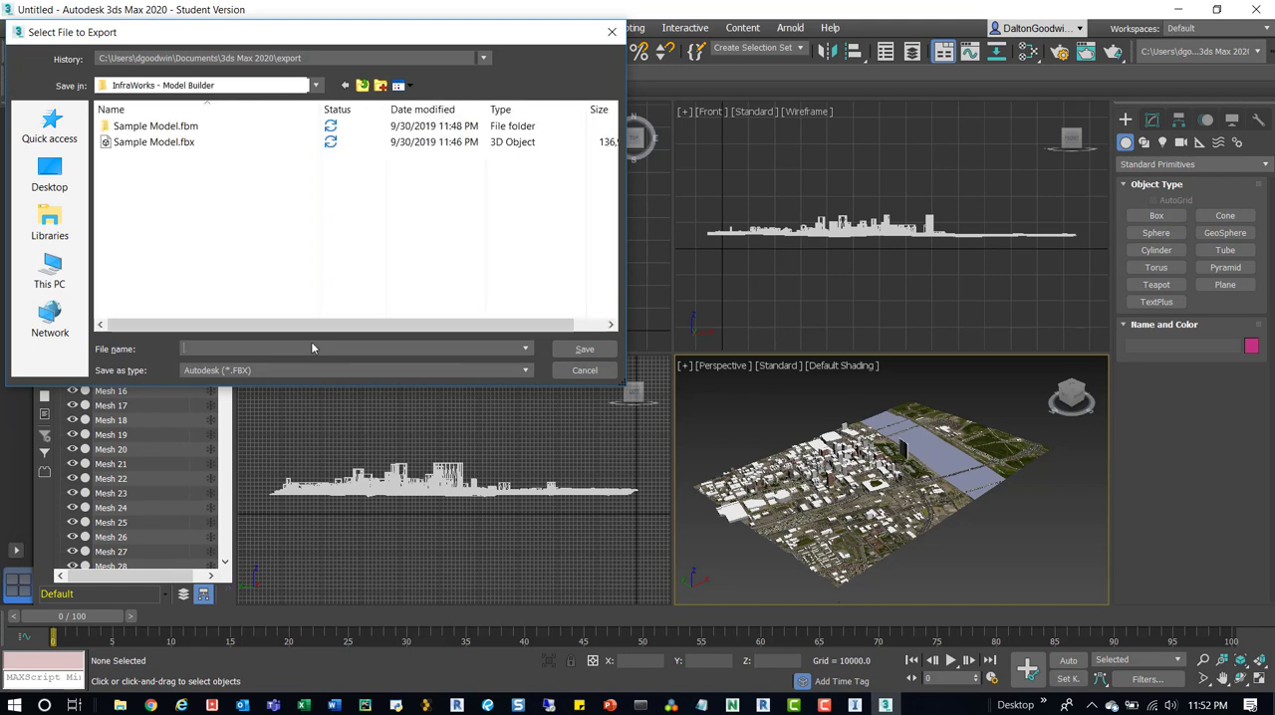
left_click(286, 373)
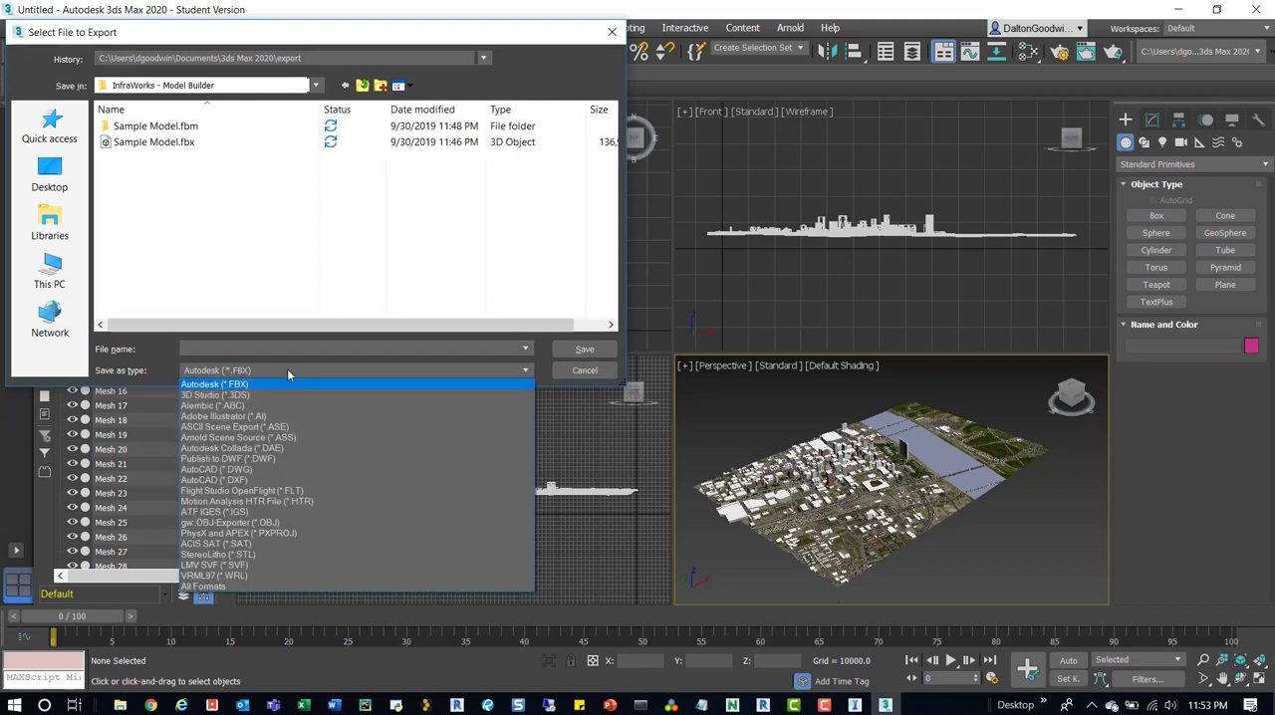
left_click(255, 470)
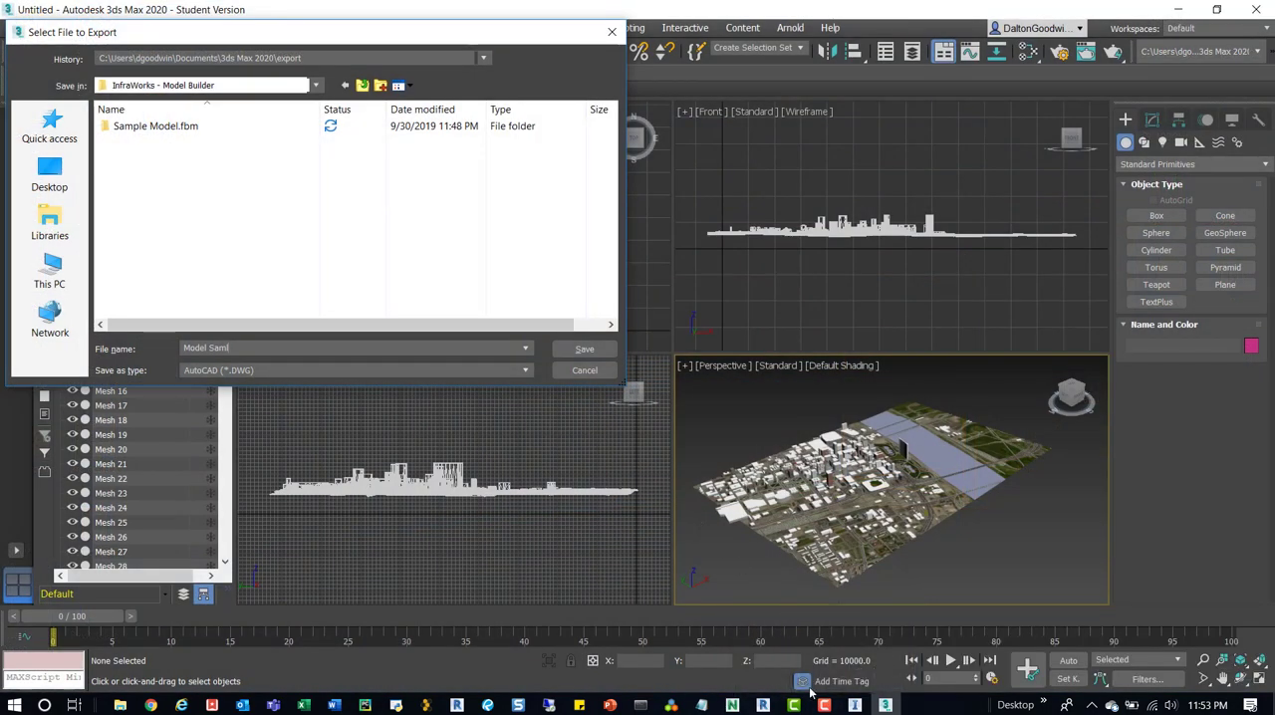
left_click(825, 705)
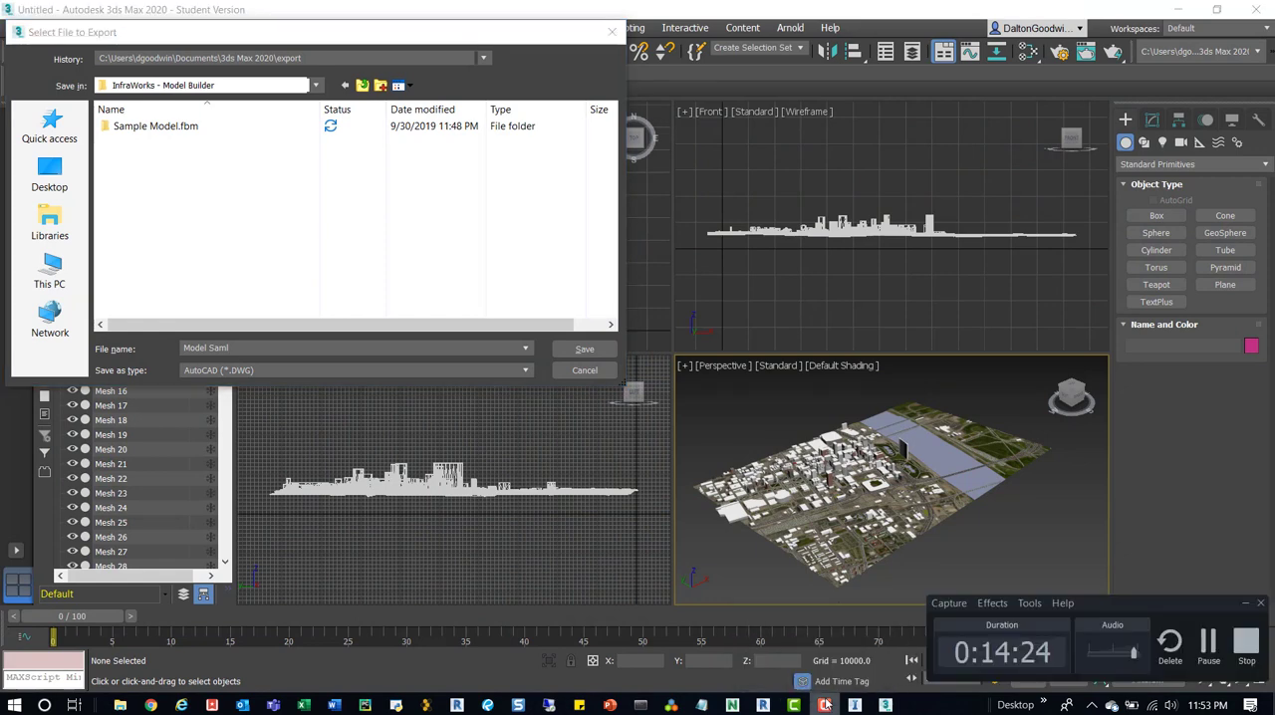
left_click(1208, 645)
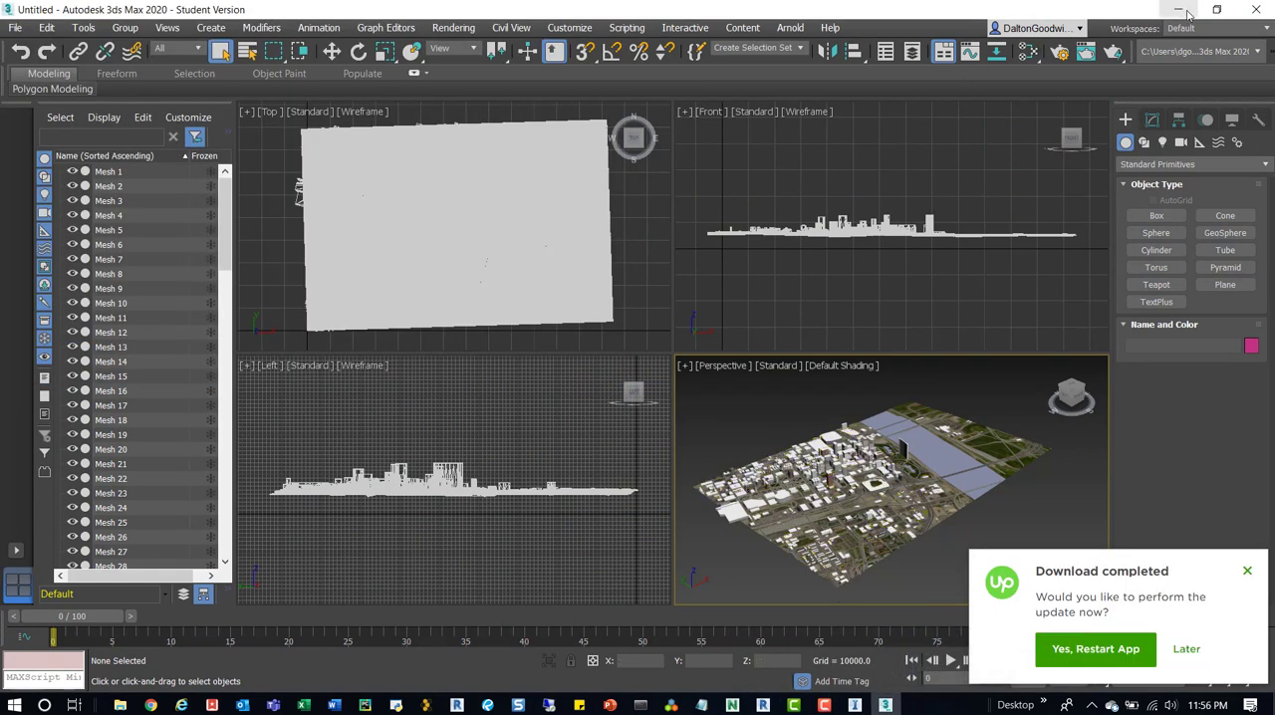
Switch to the Project4 3D view in Revit and start linking a CAD file.
left_click(763, 705)
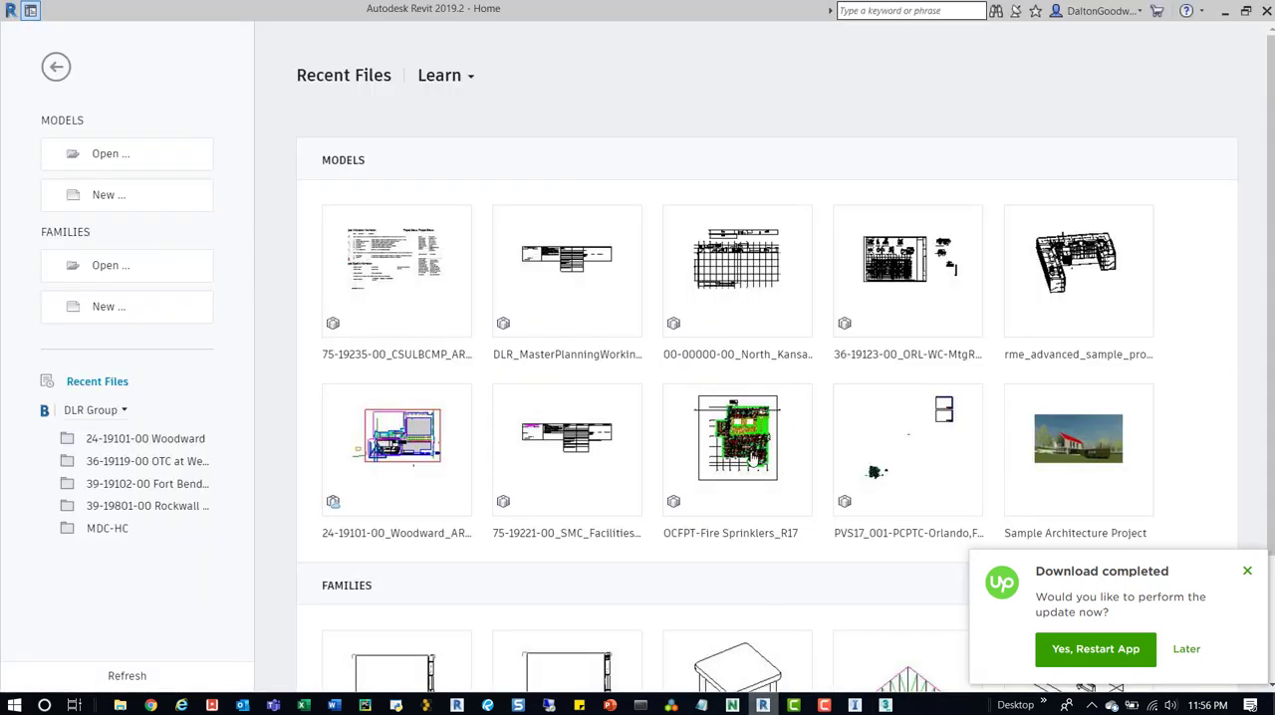
key("alt+Tab")
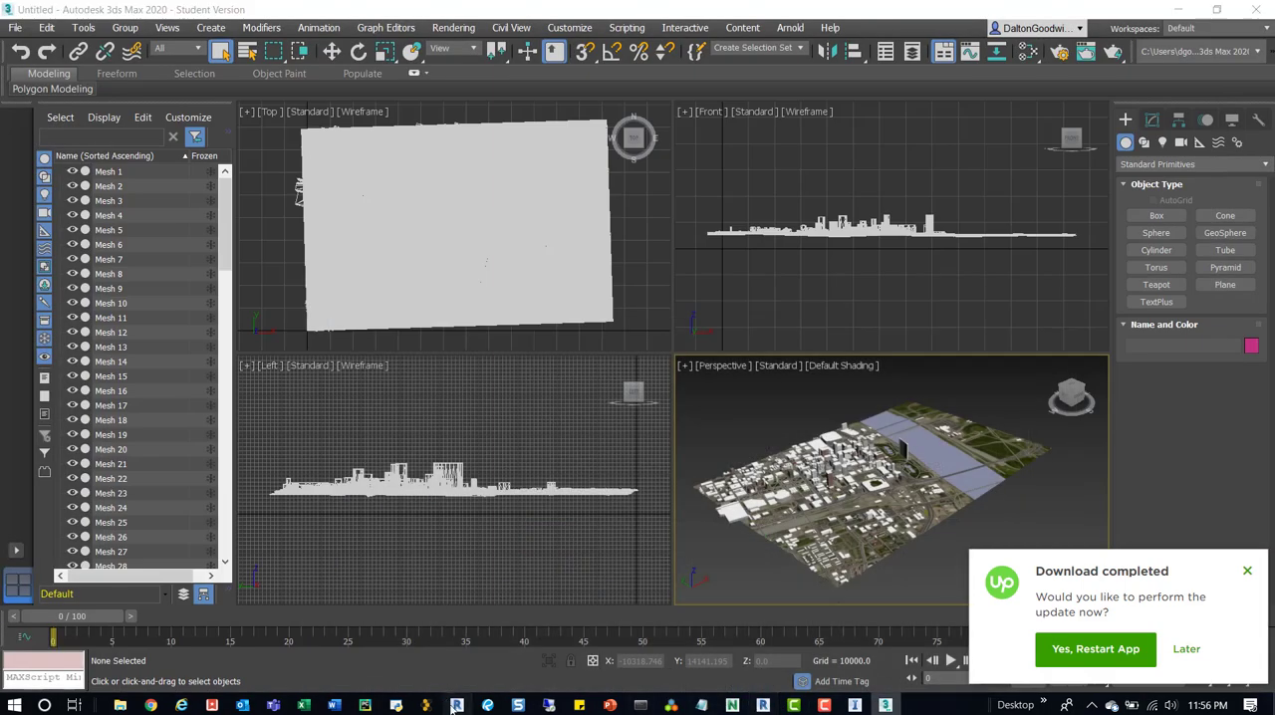
left_click(456, 705)
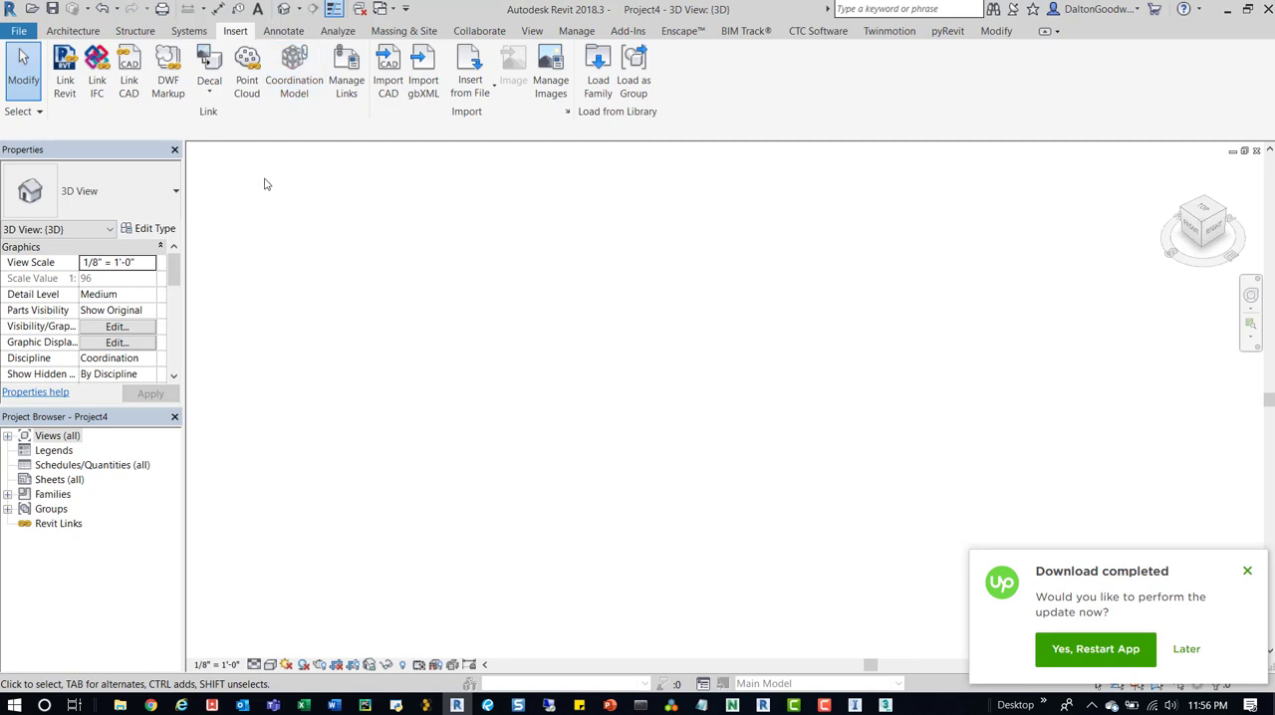
left_click(129, 78)
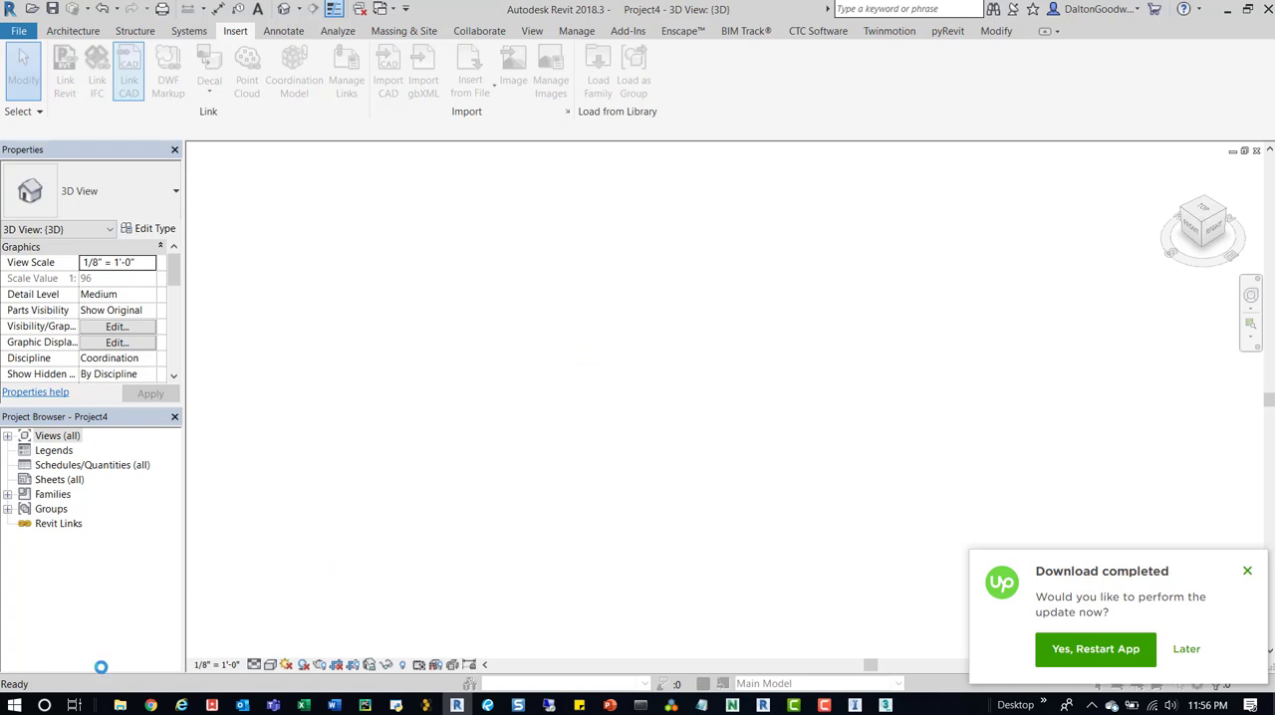
Look up the InfraWorks - Model Builder folder path and locate Model Sample.DWG there in File Explorer.
mouse_move(120, 705)
left_click(937, 642)
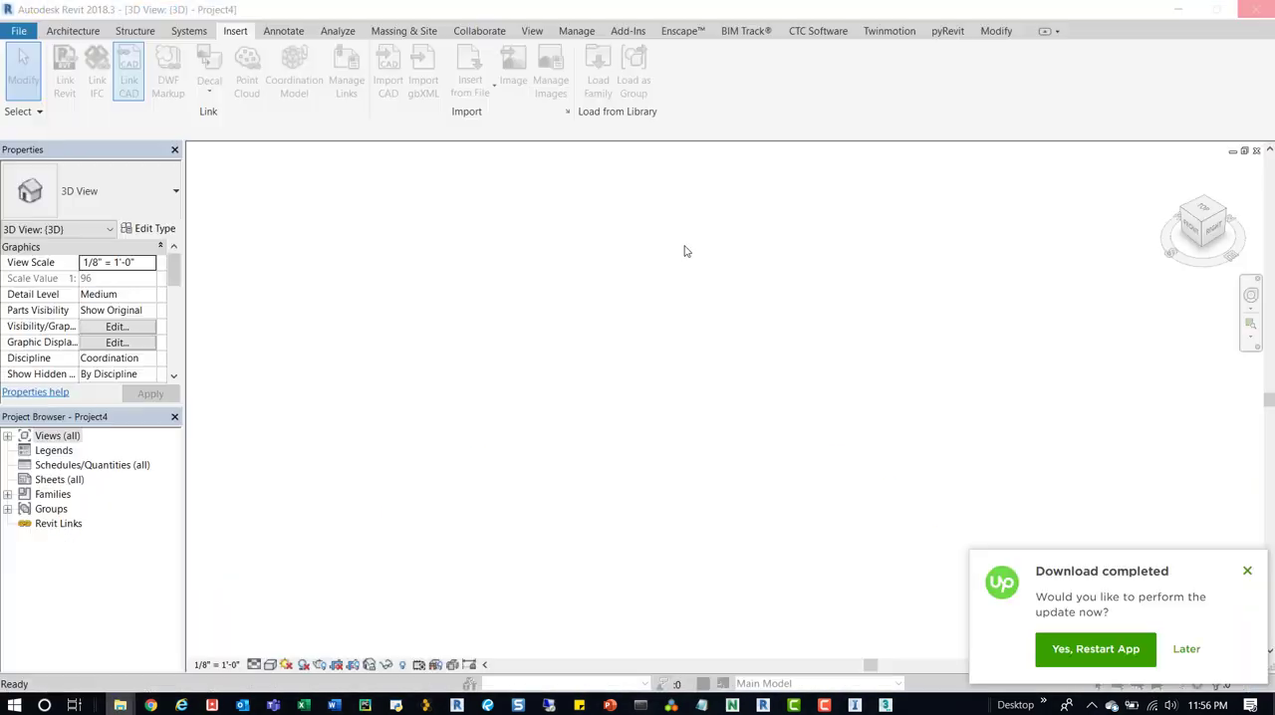
left_click(670, 87)
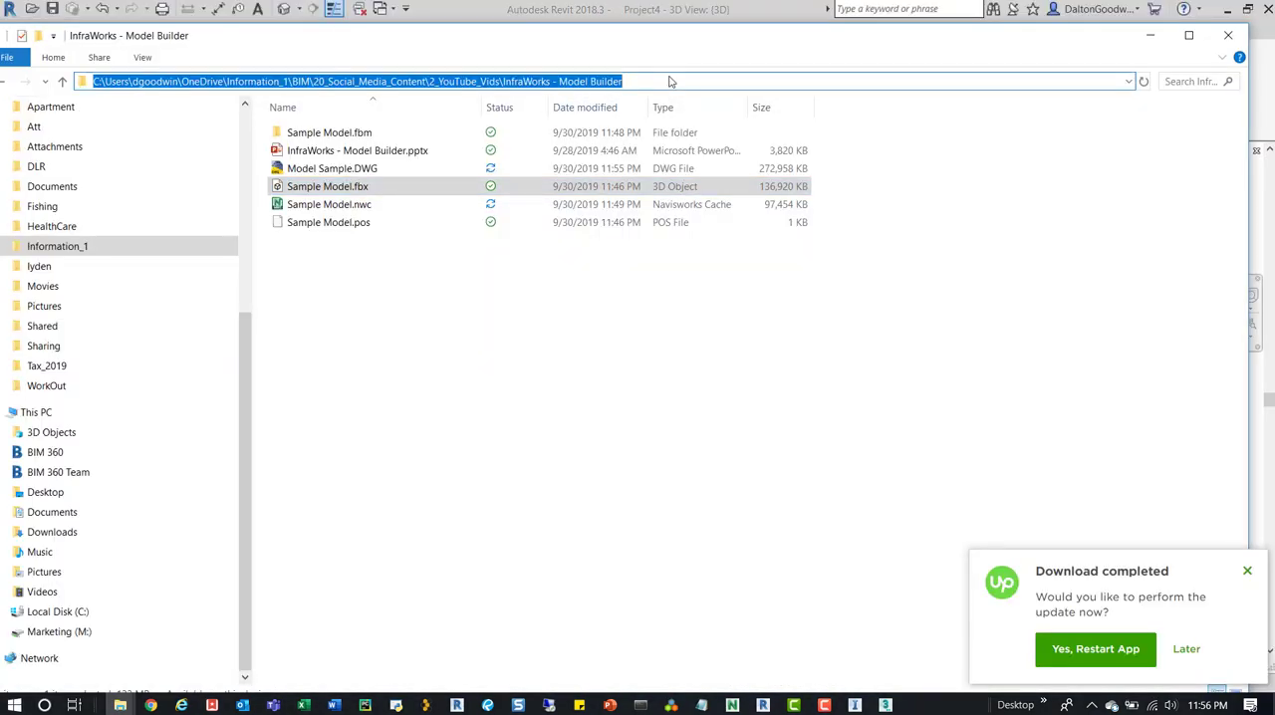
left_click(361, 172)
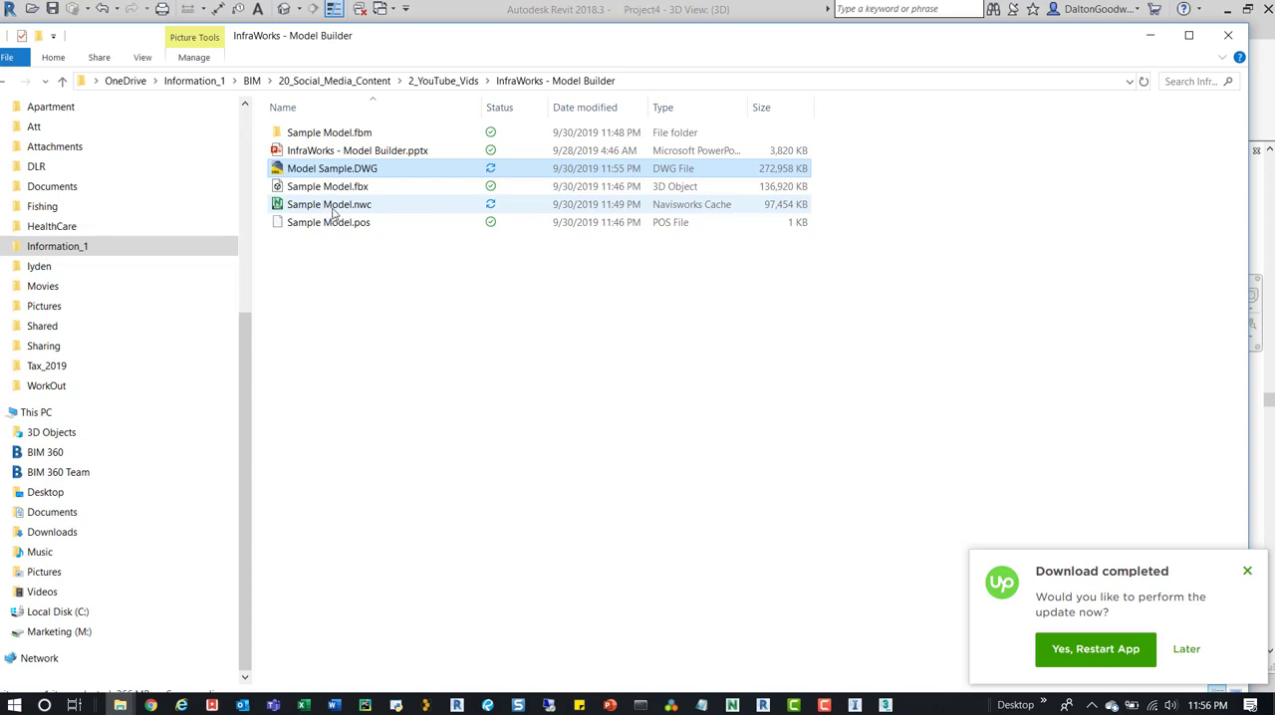
left_click(1149, 35)
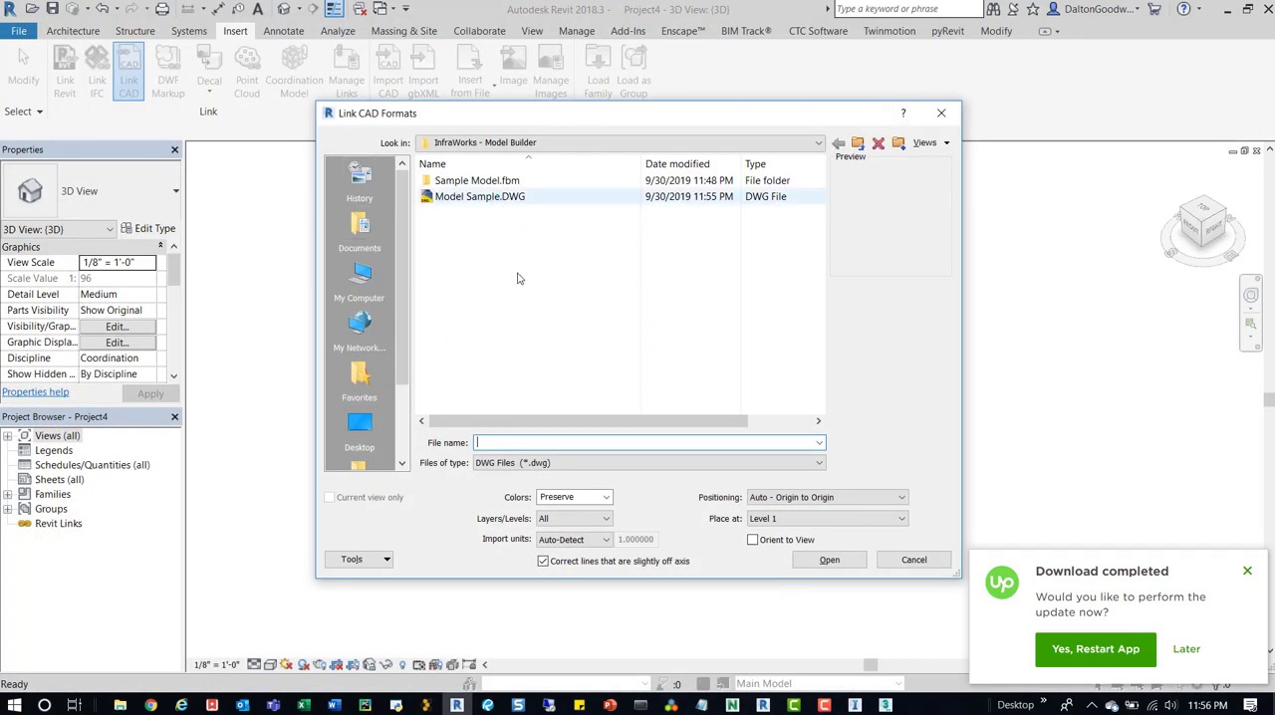
Link Model Sample.DWG into the project with the correction of slightly off-axis lines turned off.
left_click(829, 561)
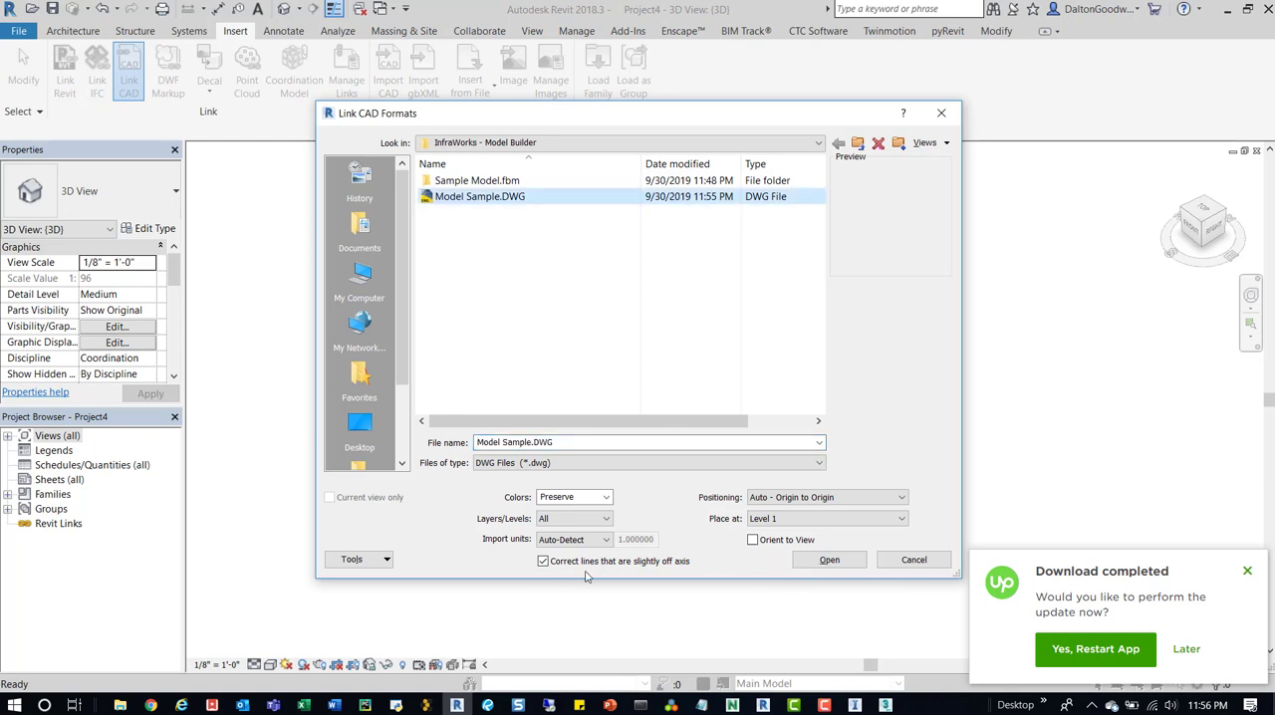
left_click(543, 561)
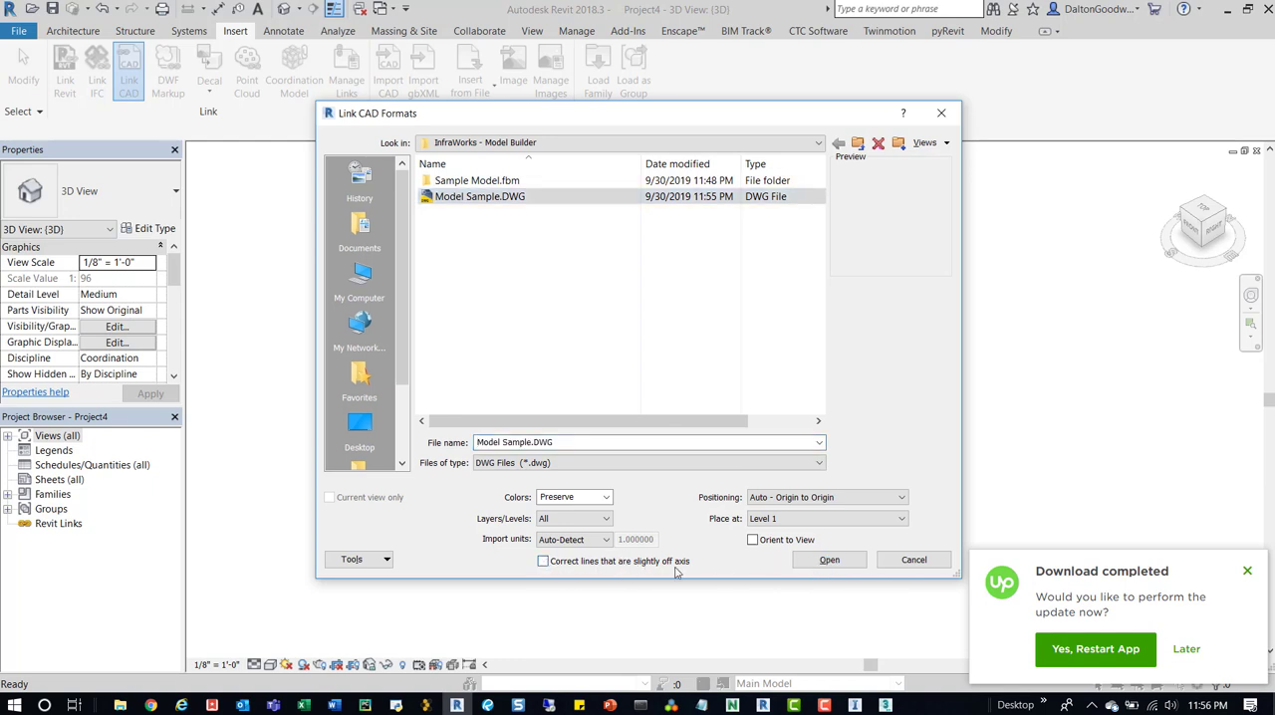
left_click(833, 561)
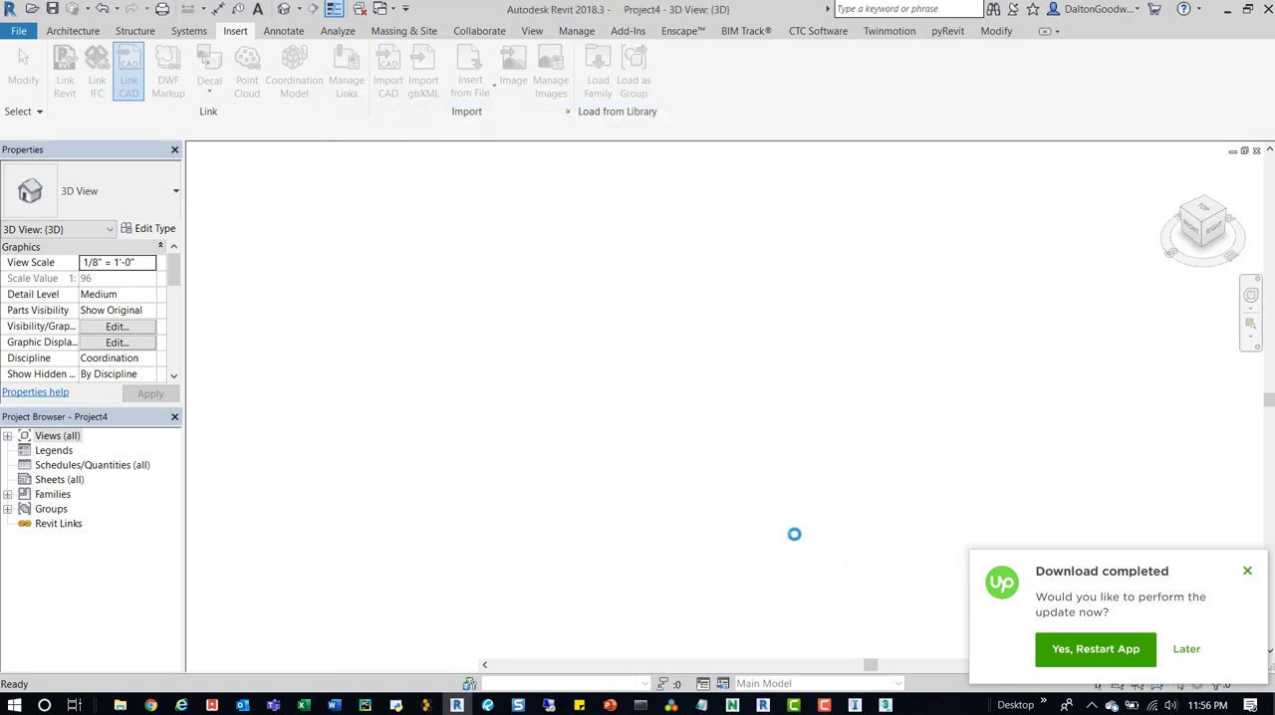
mouse_move(824, 706)
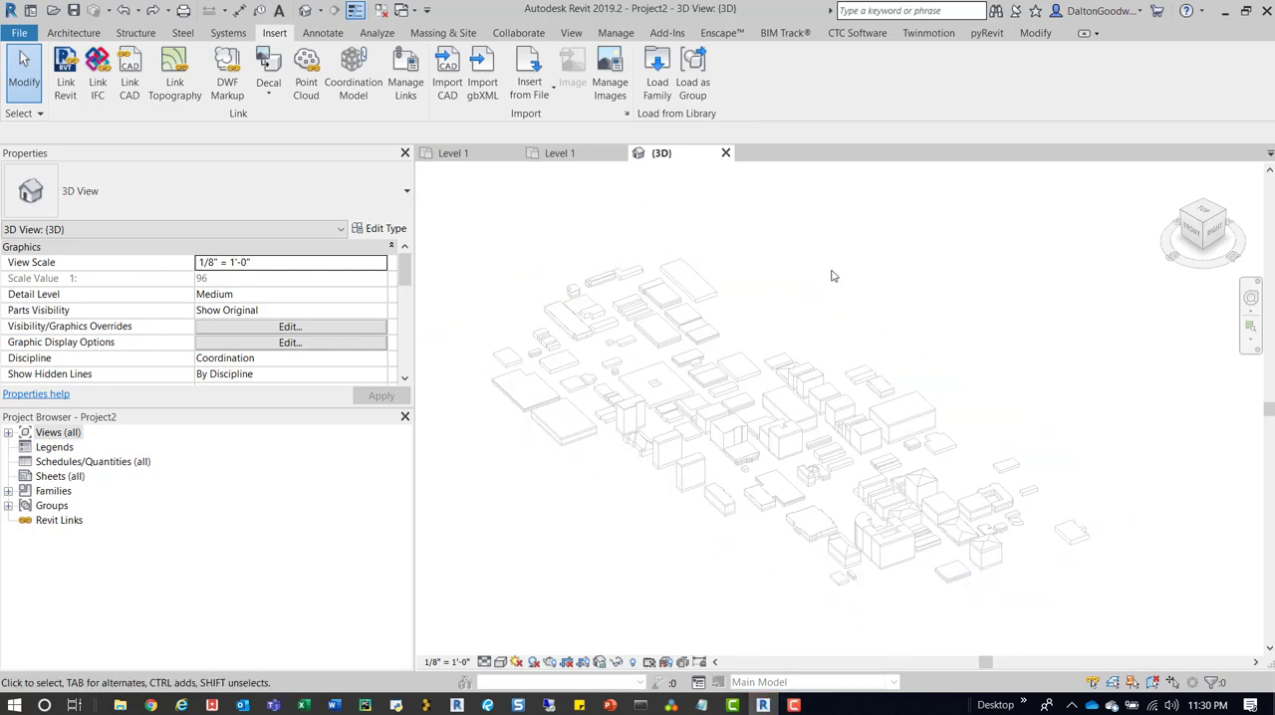
Inspect the imported Sample Model Small.DWG buildings in the Project2 3D view, selecting and deselecting the import.
middle_click_drag(834, 276, 823, 489, "shift")
left_click(771, 435)
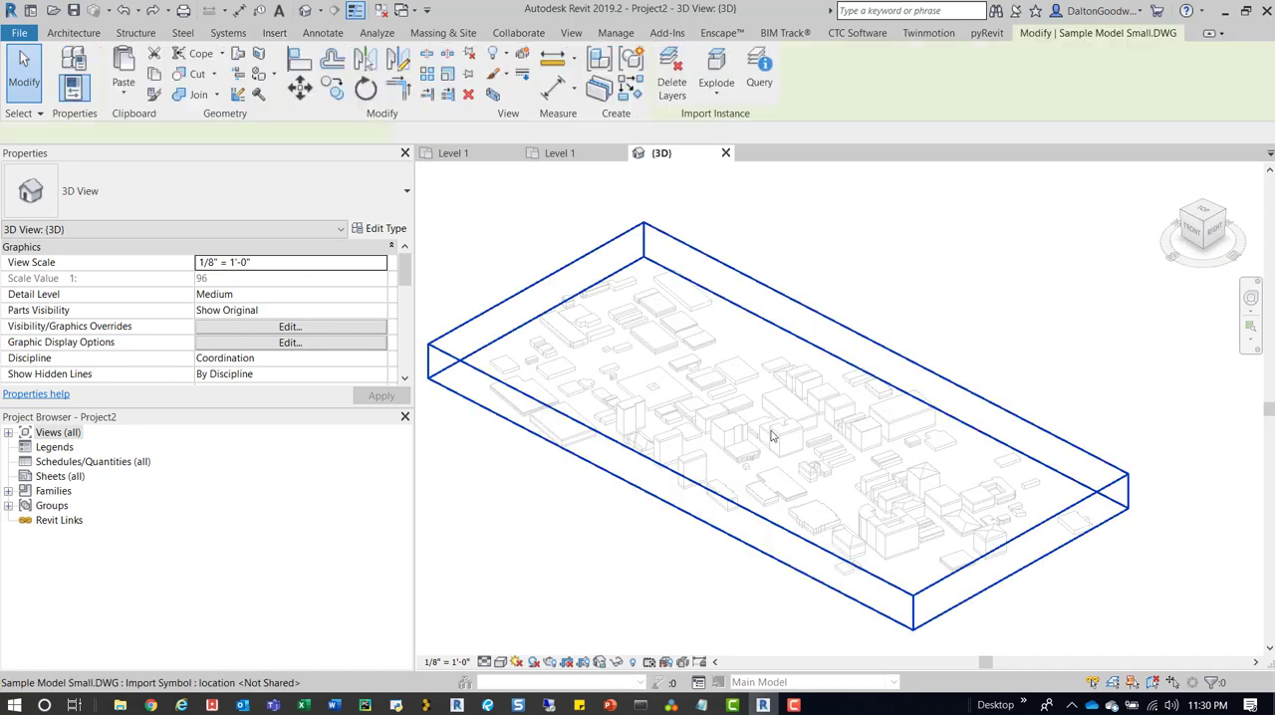
middle_click_drag(823, 390, 809, 417, "shift")
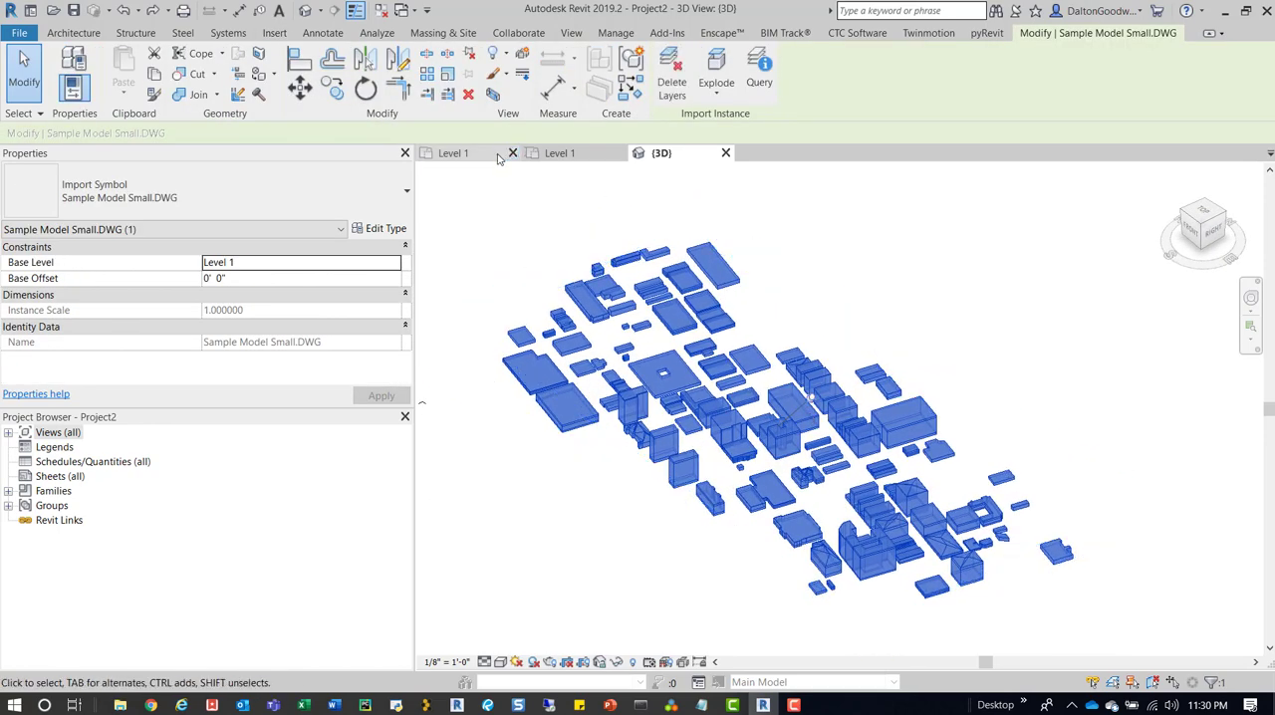
left_click(583, 239)
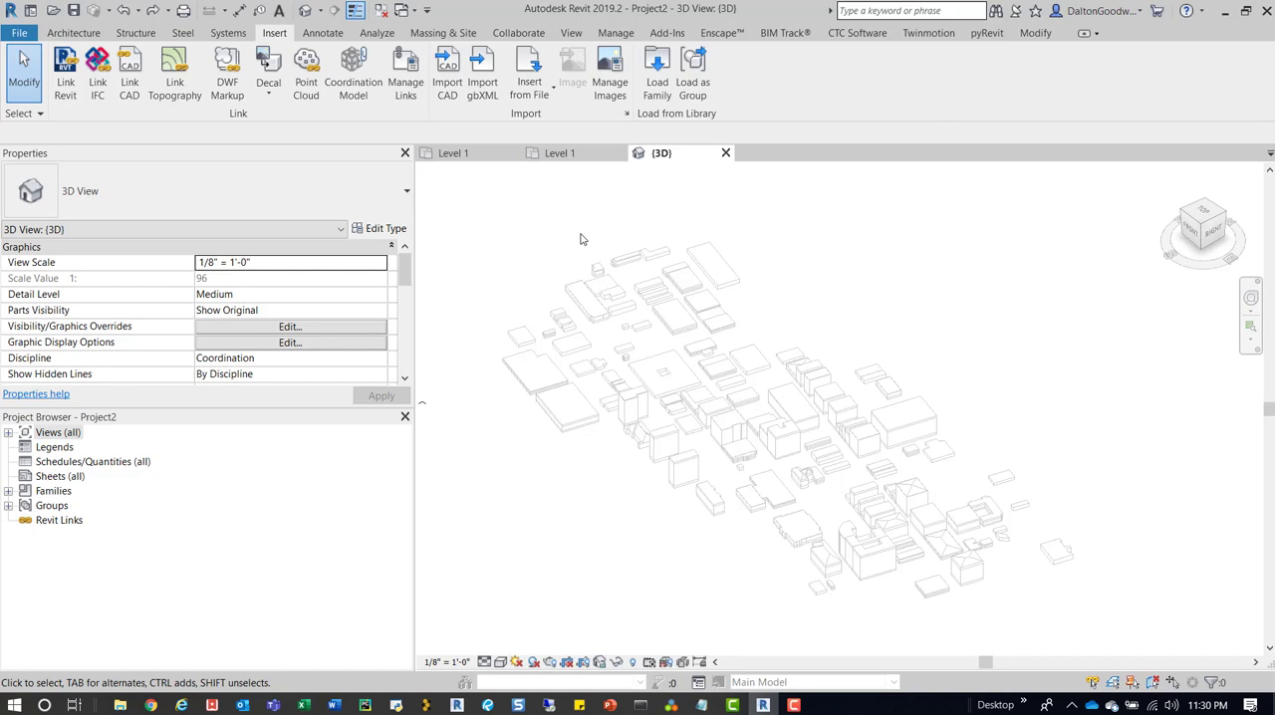
Clear the projection line overrides of the imported category Sample Model Small.DWG in the 3D view.
key("v")
key("v")
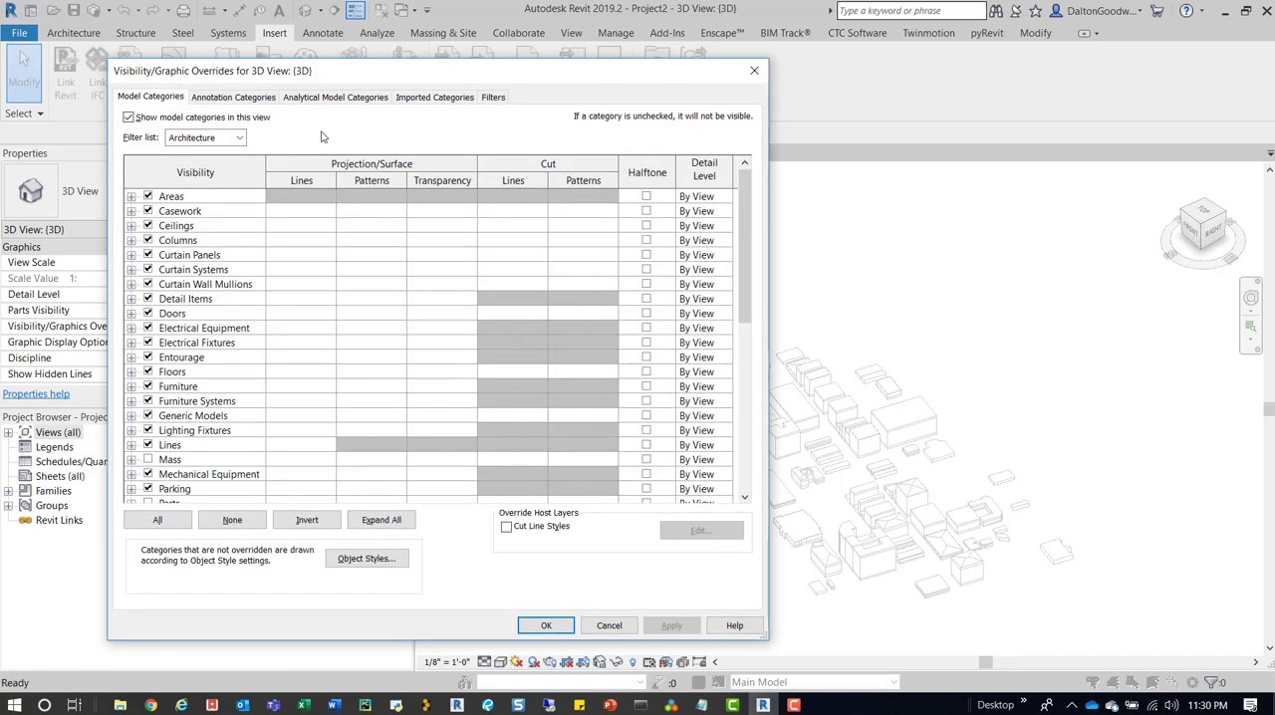
left_click(433, 96)
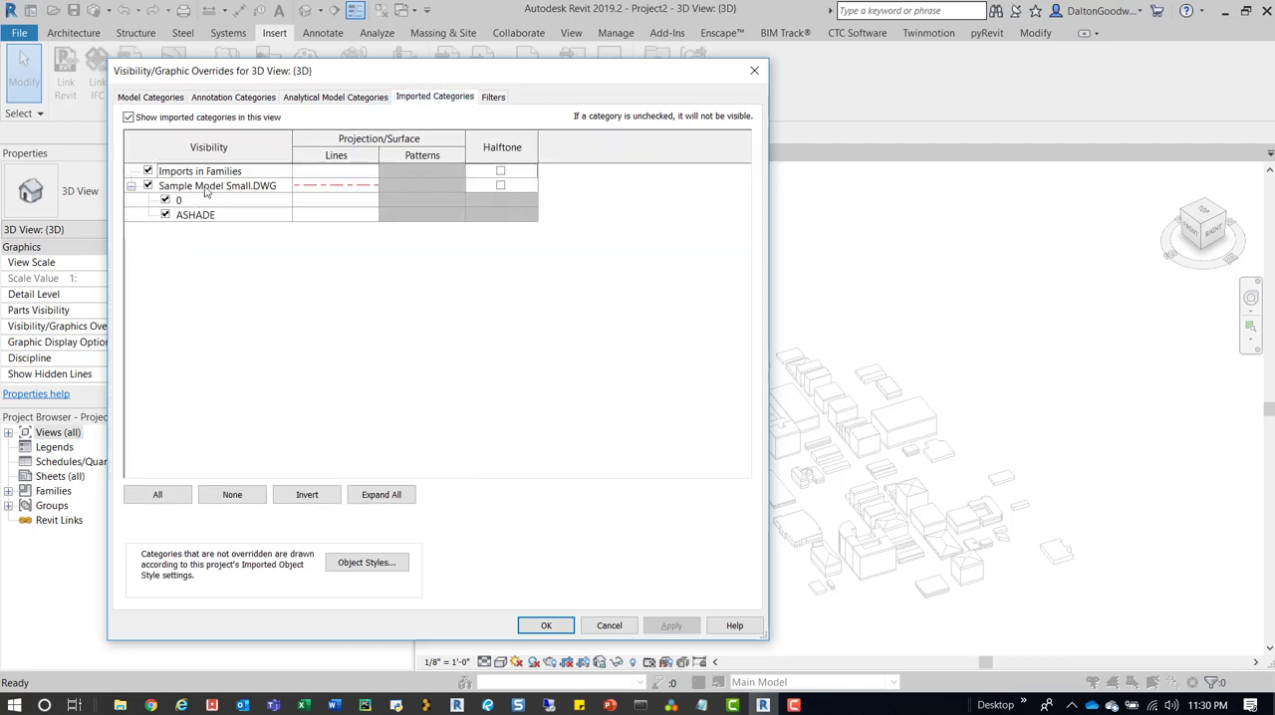
left_click(347, 189)
left_click(347, 189)
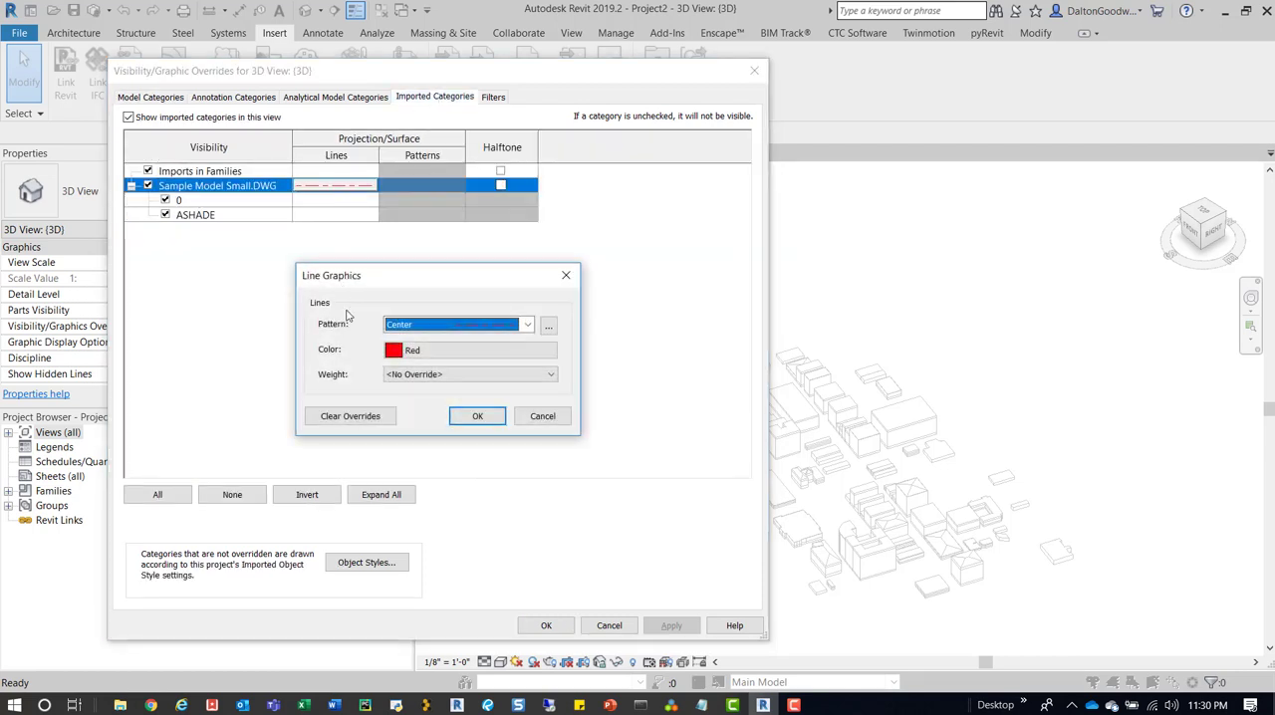
left_click(351, 416)
left_click(474, 415)
Override the projection line color of layer 0 in Sample Model Small.DWG to red and apply it to the view.
left_click(324, 203)
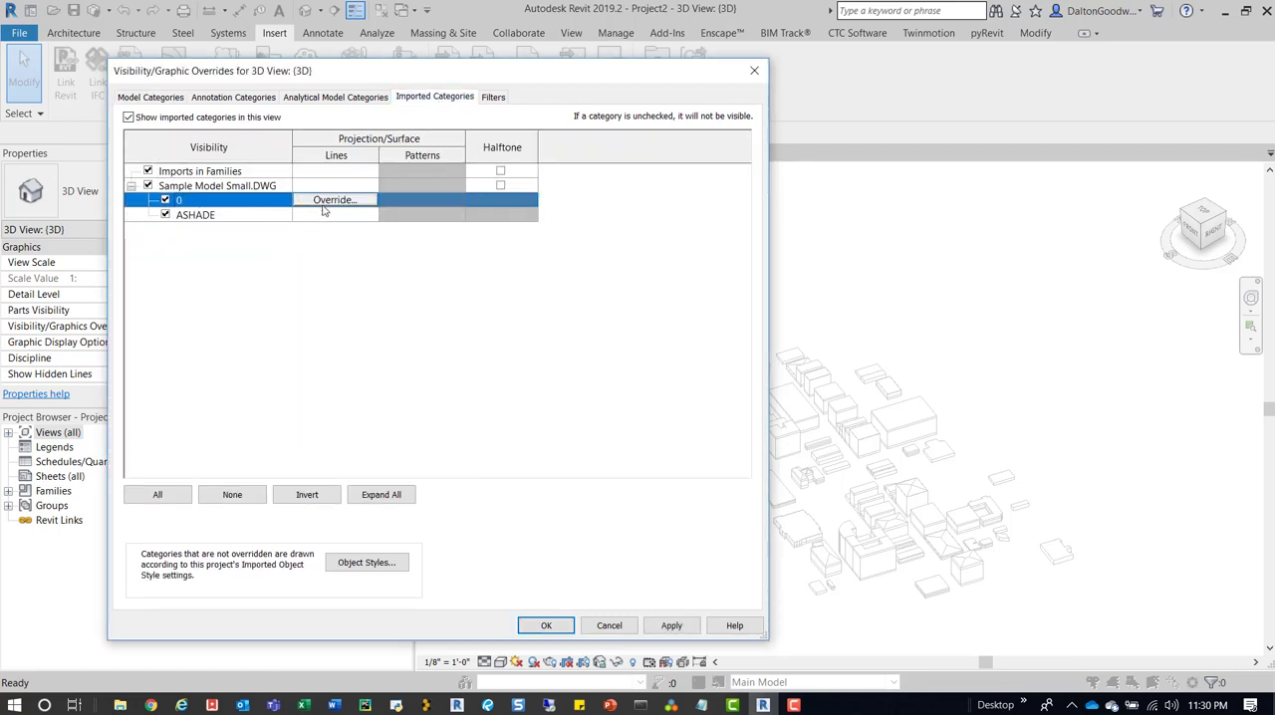
left_click(325, 202)
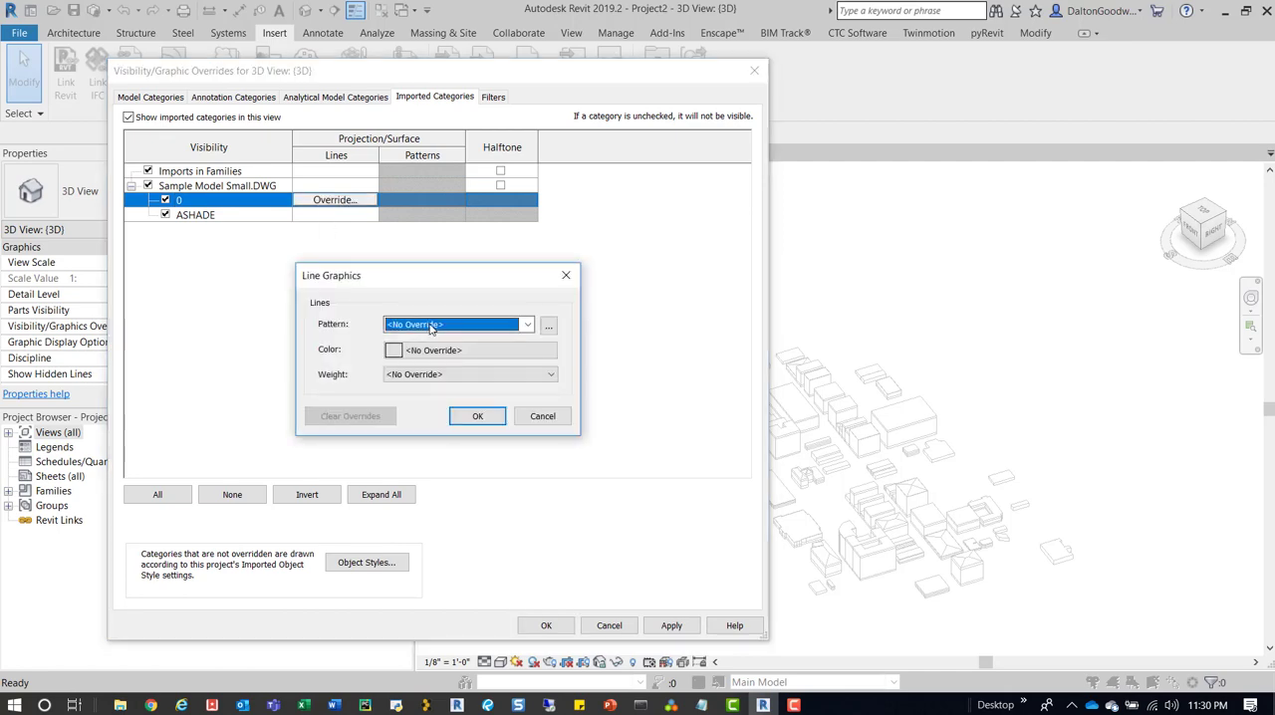
left_click(479, 351)
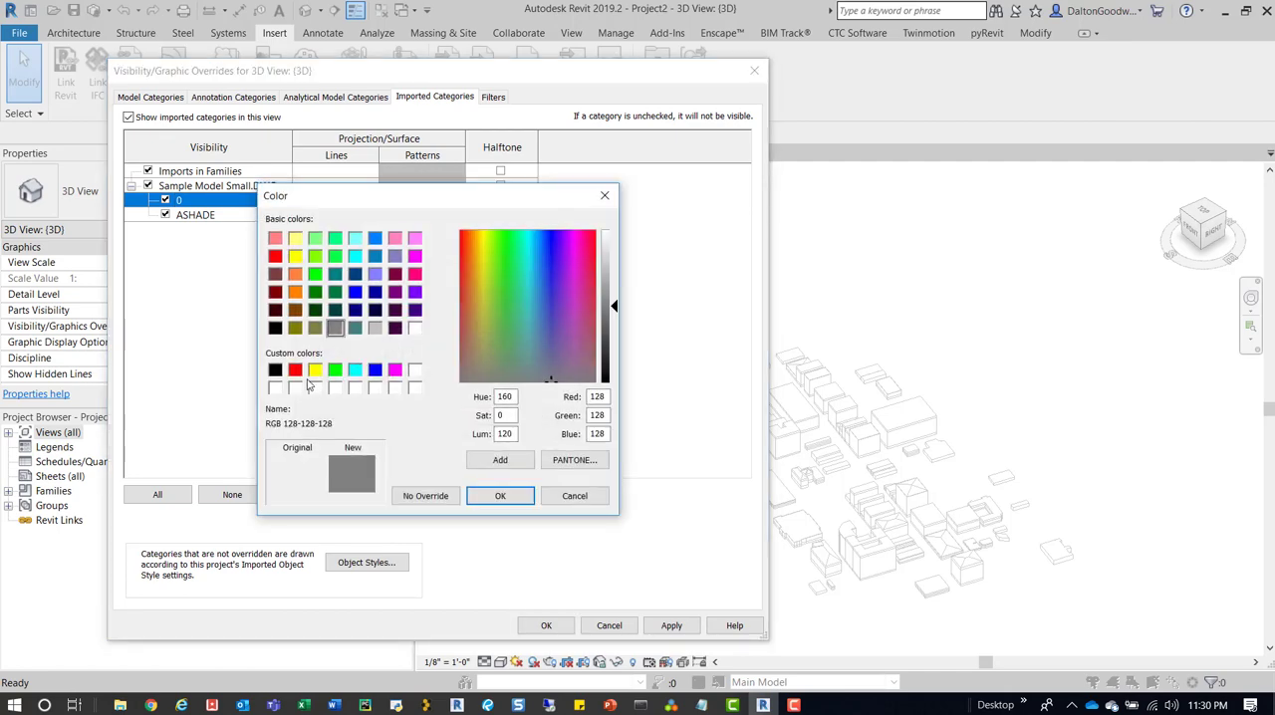
left_click(295, 370)
left_click(488, 497)
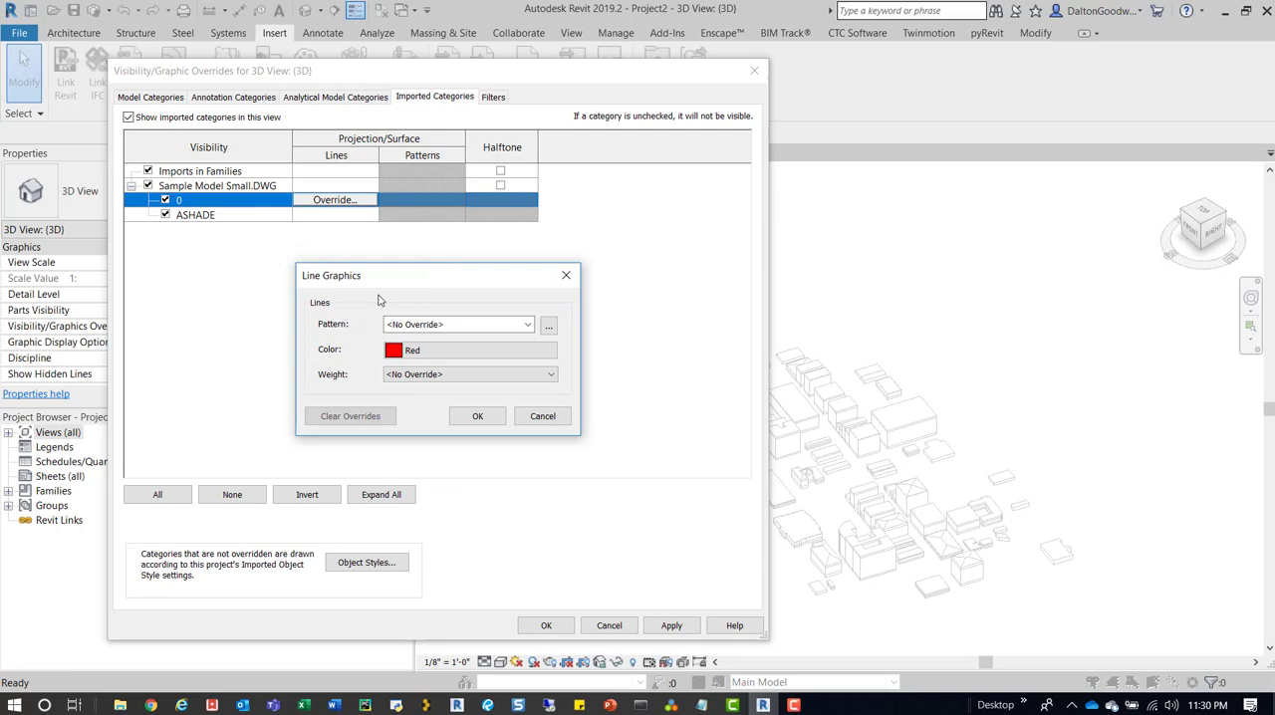
left_click(475, 415)
left_click(546, 625)
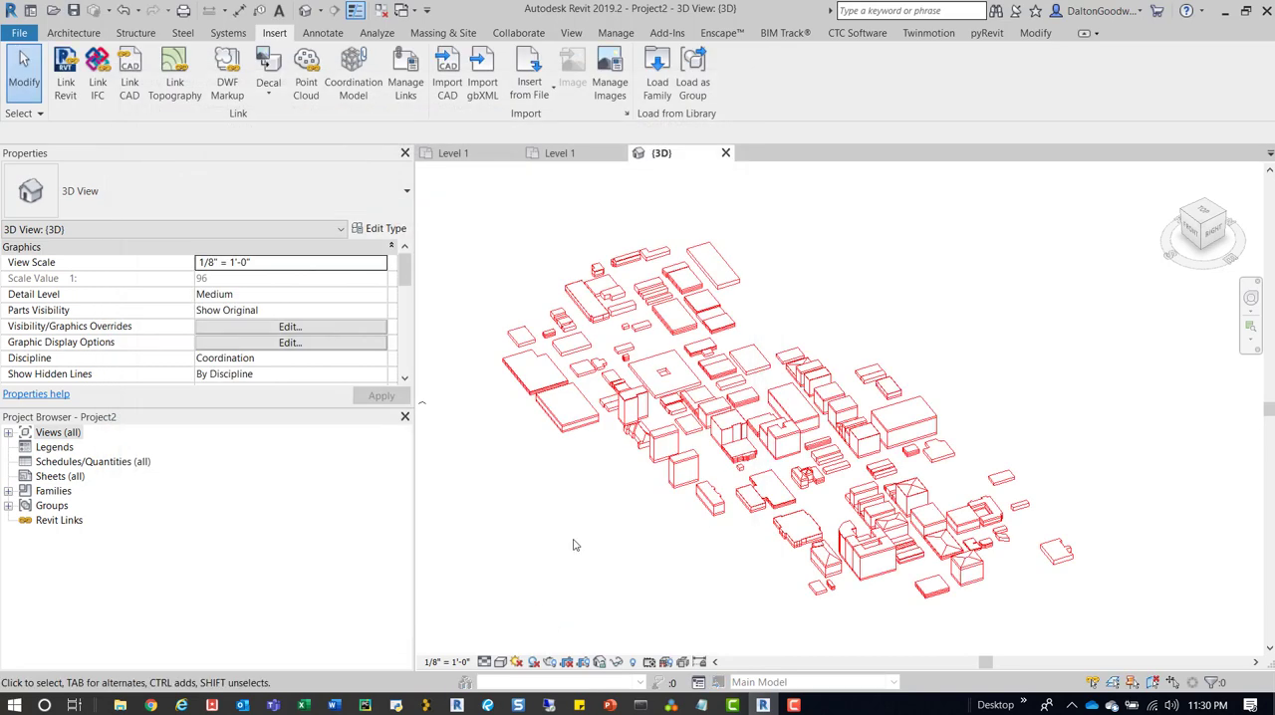
Switch the 3D view of the imported buildings to the Shaded visual style.
middle_click_drag(917, 287, 902, 299, "shift")
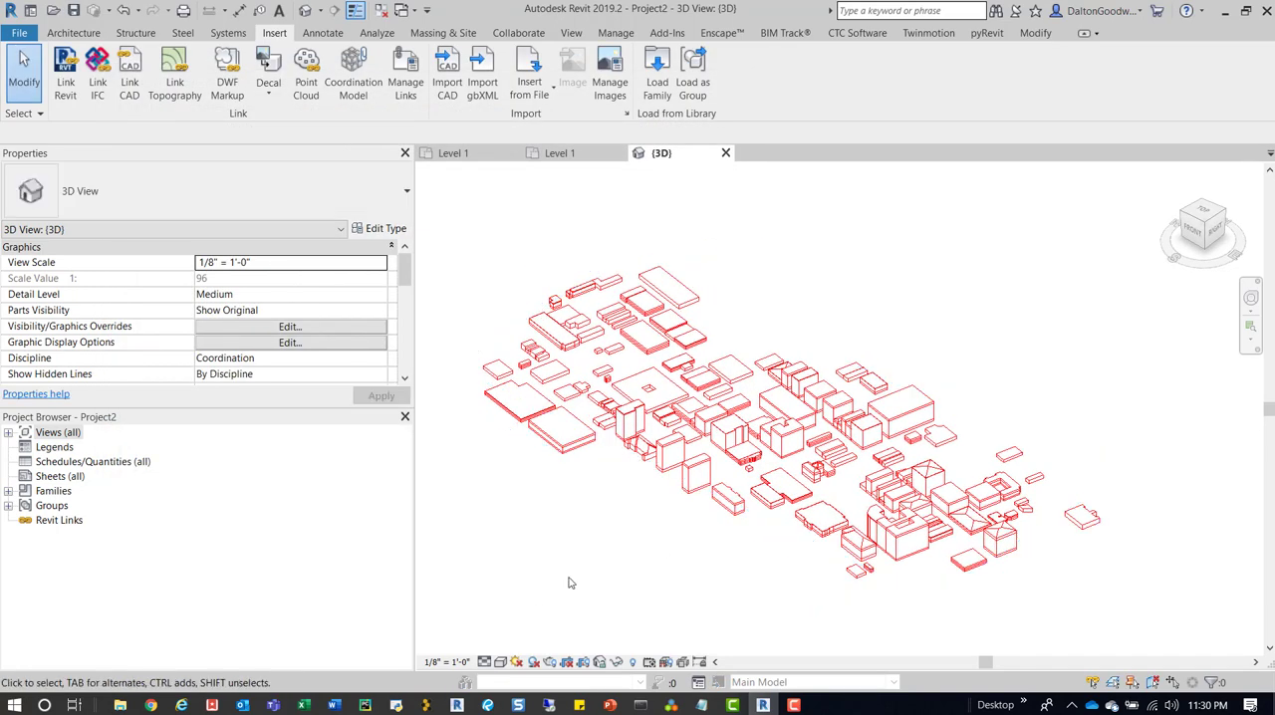
left_click(501, 663)
left_click(529, 595)
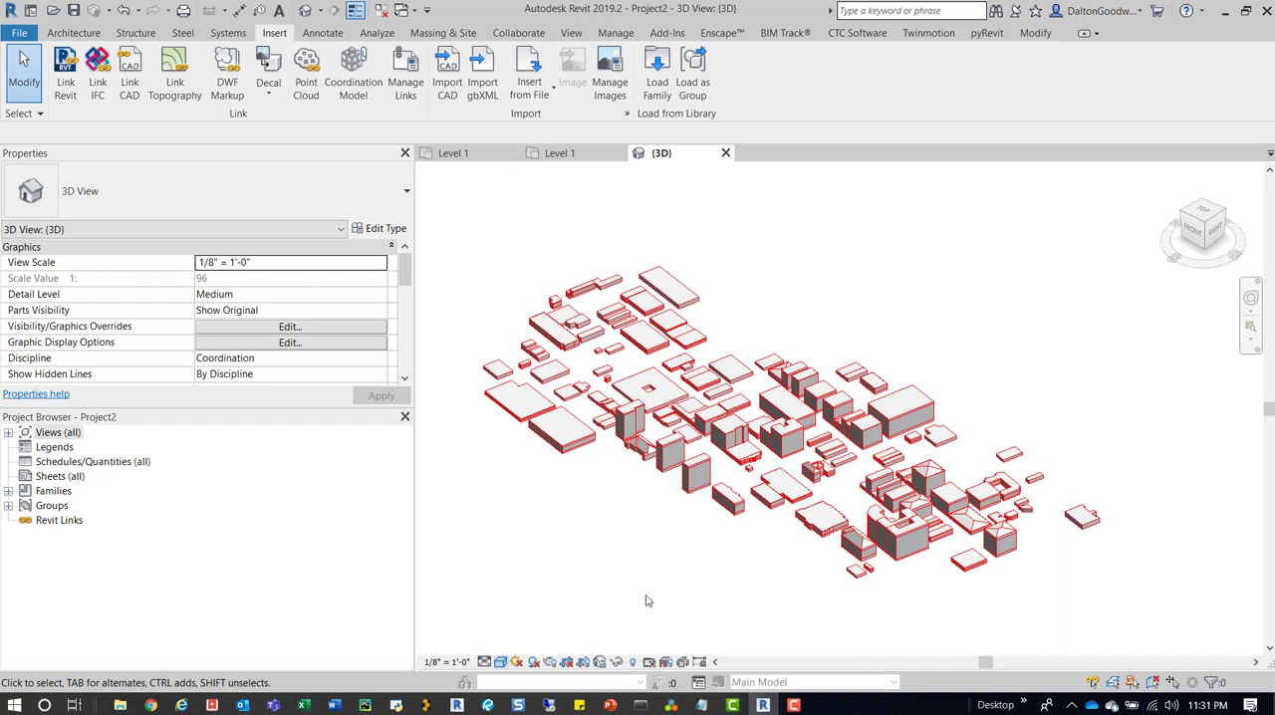
left_click(794, 706)
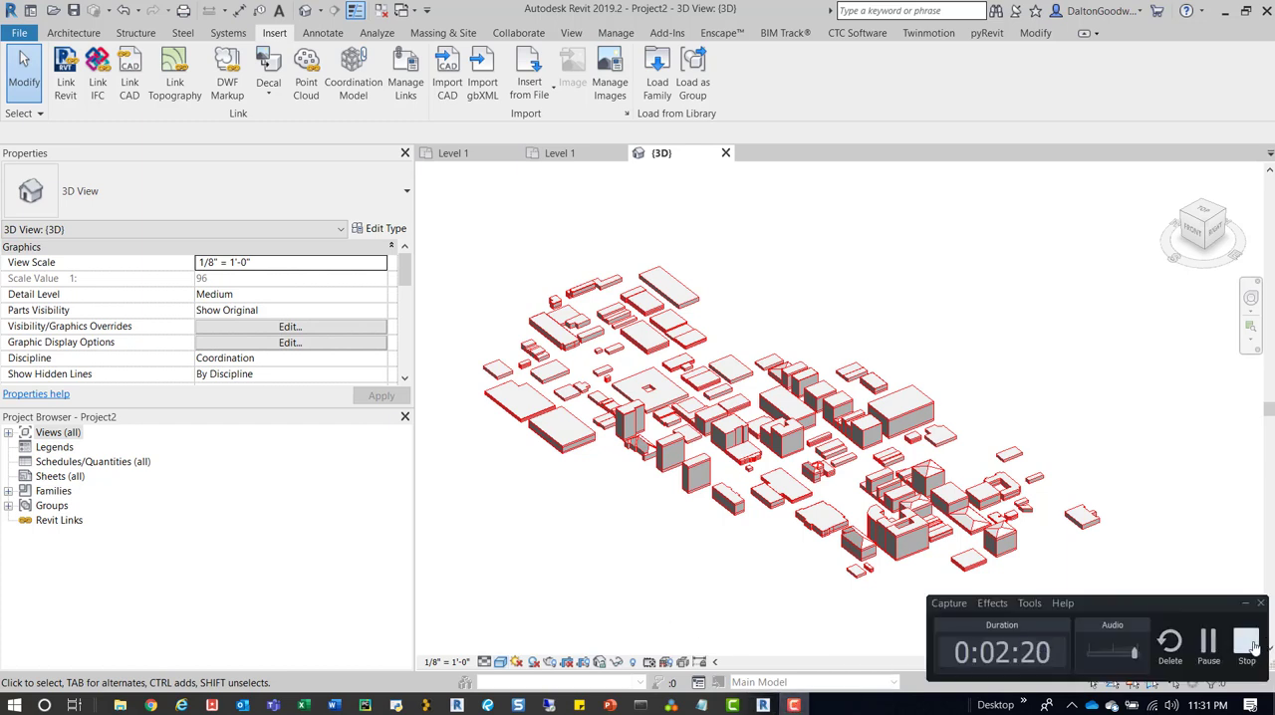